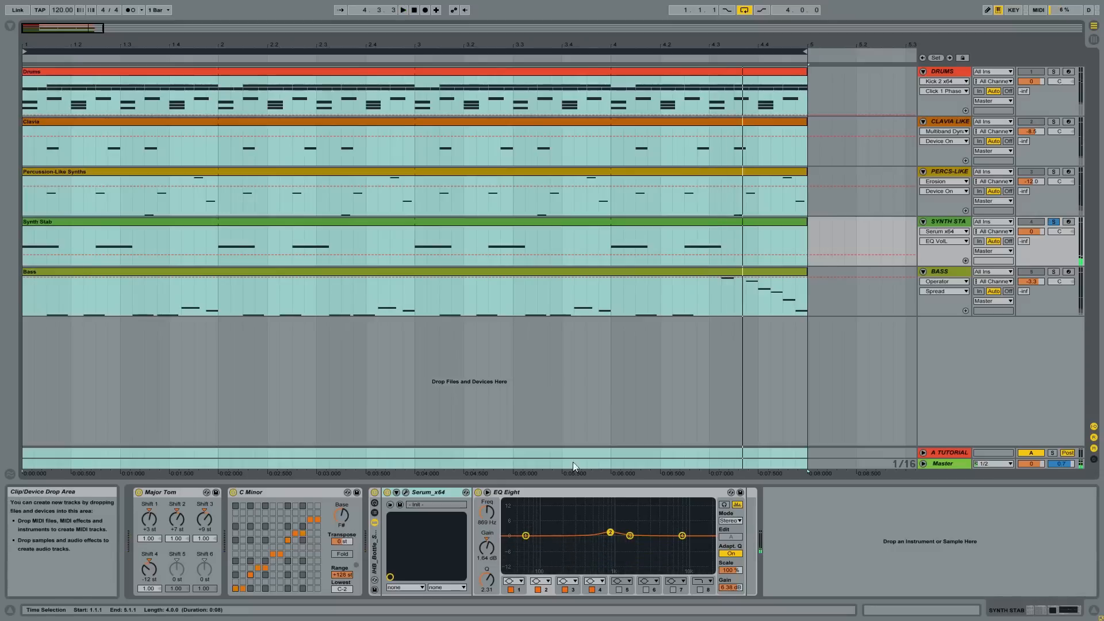
Step: Review the Serum, C Minor scale and Major Tom chord devices on the Synth Stab track
click(450, 493)
click(299, 495)
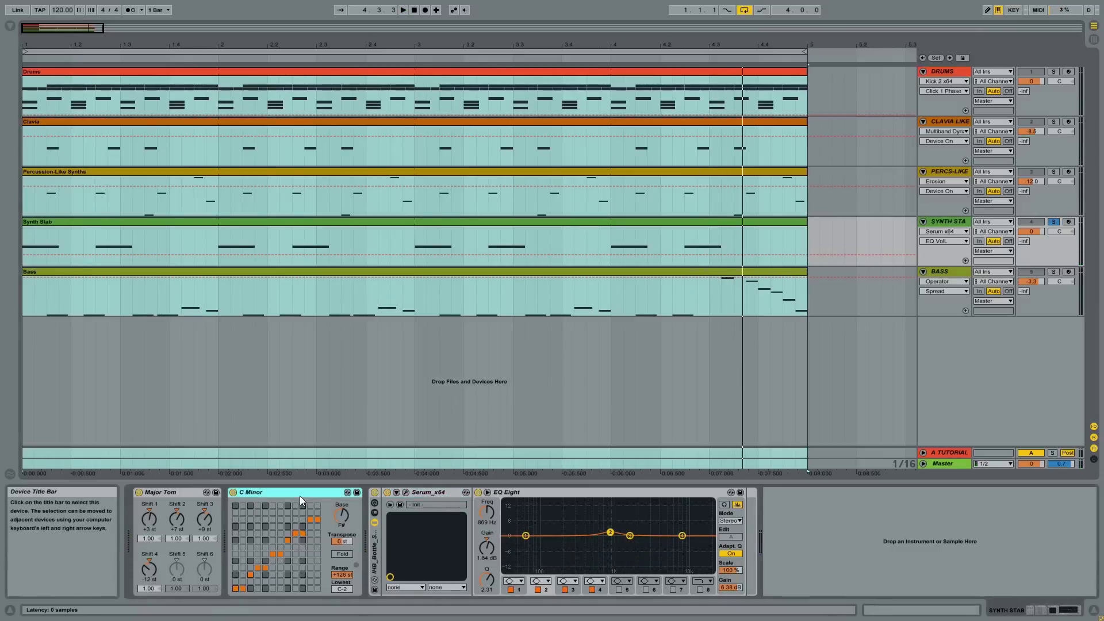
click(180, 495)
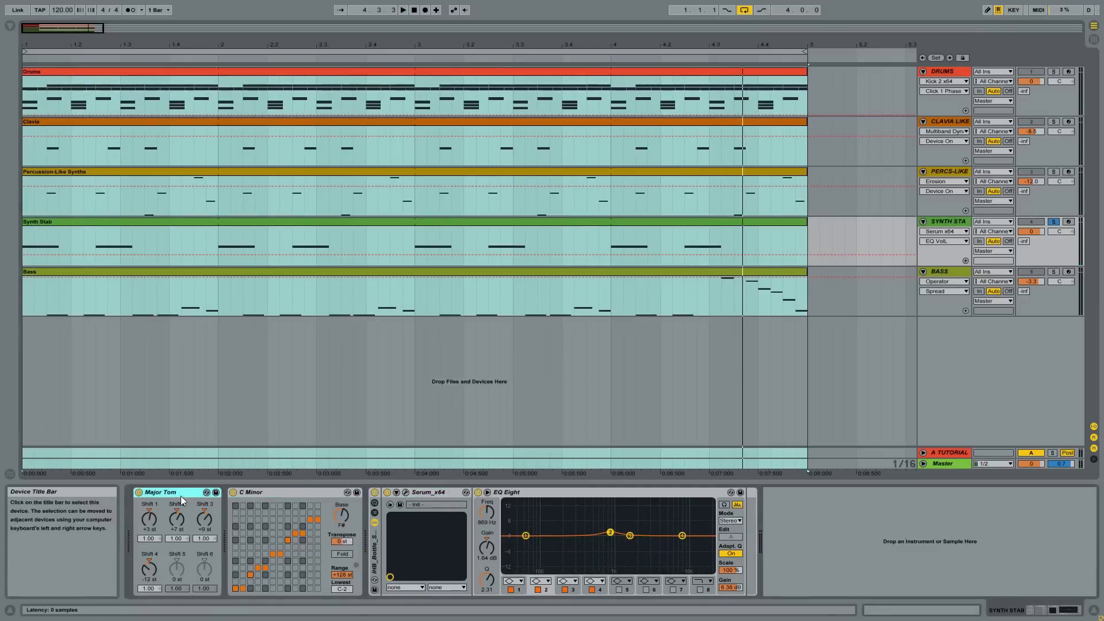
Step: Show the browser's MIDI Effects category and look through the presets of the Chord effect
click(10, 25)
click(33, 95)
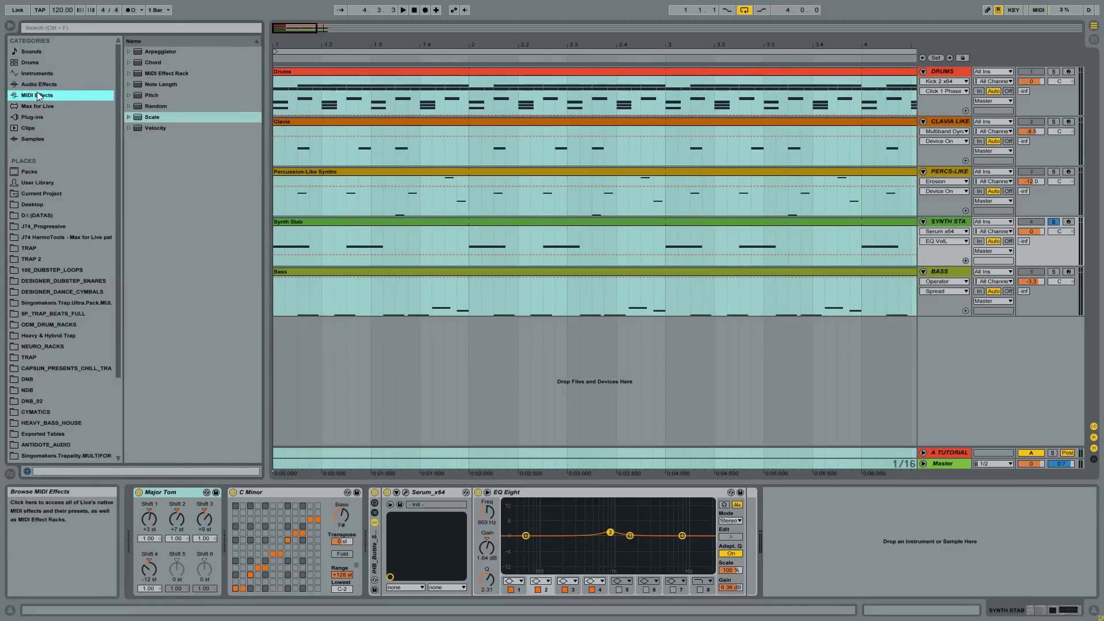
click(146, 63)
click(129, 62)
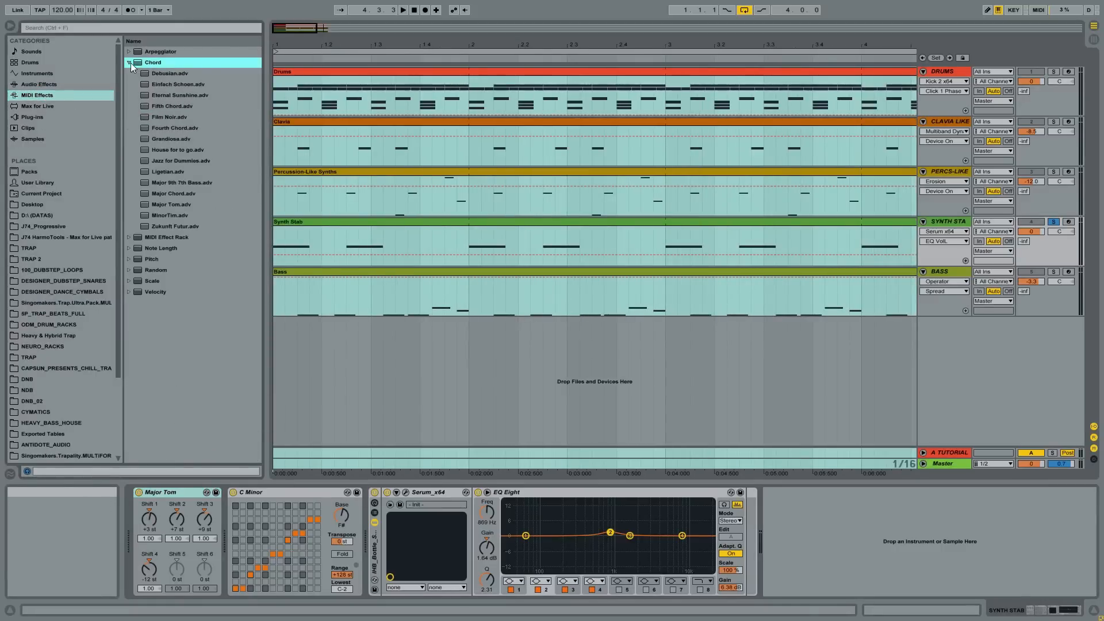
click(129, 62)
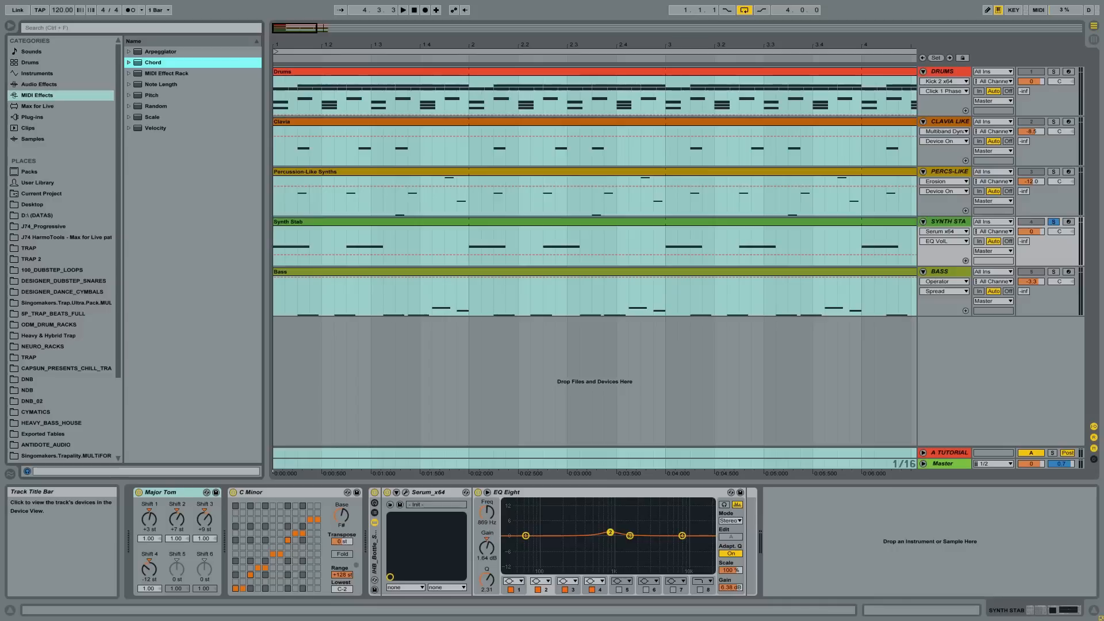
Step: Arm the Synth Stab track for recording
click(1068, 205)
click(1069, 222)
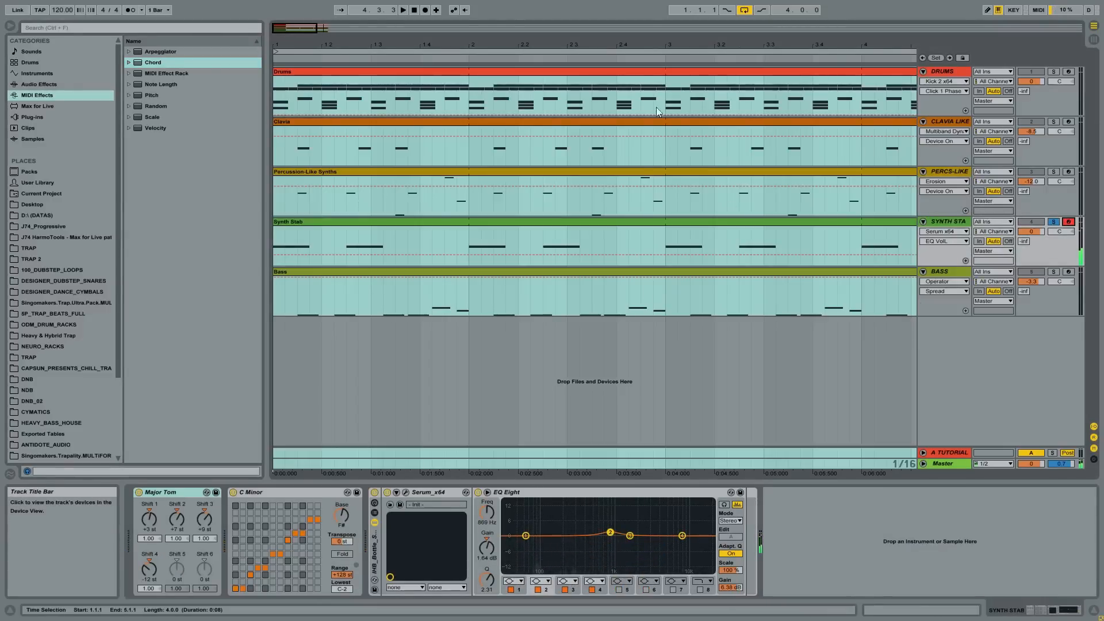
drag(660, 45, 662, 29)
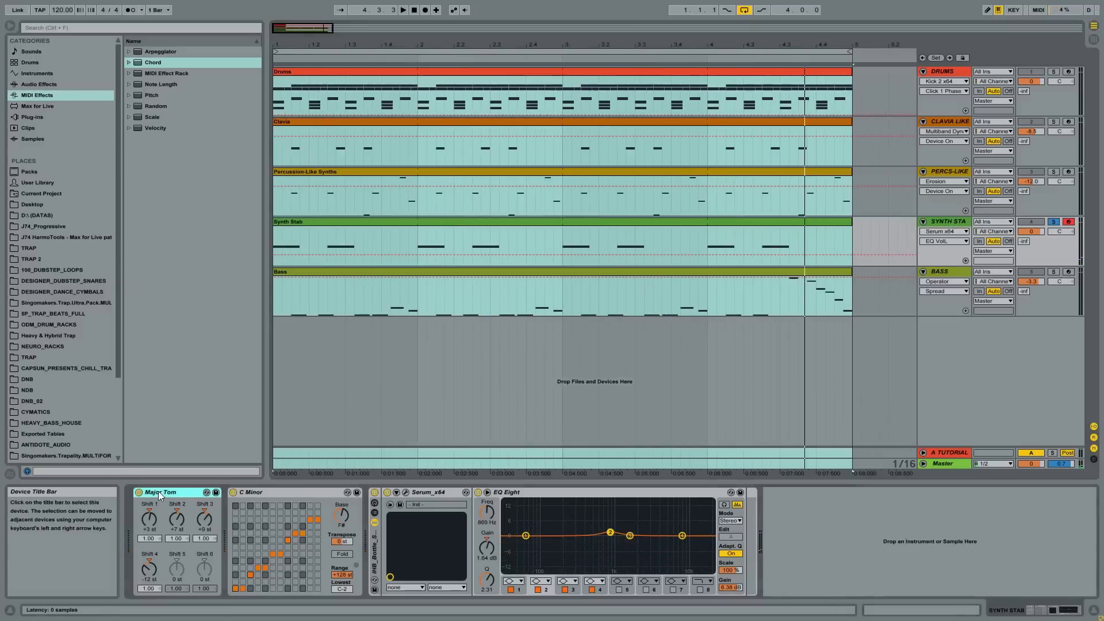
Step: Examine the Shift 1 to Shift 4 settings and the on/off switch of the Major Tom chord device
click(149, 519)
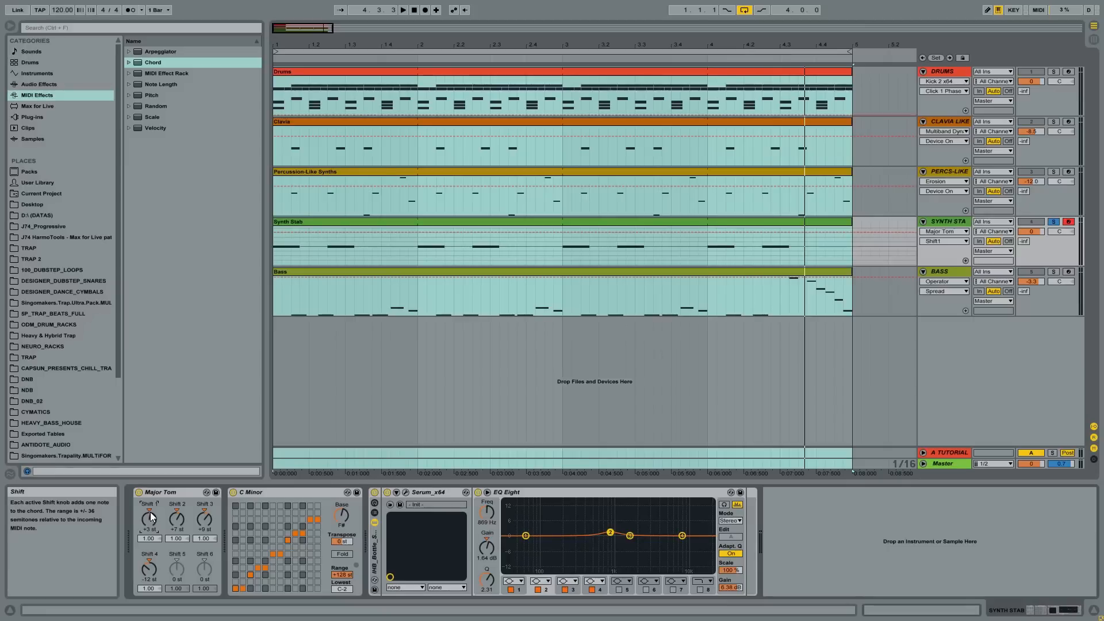
click(176, 519)
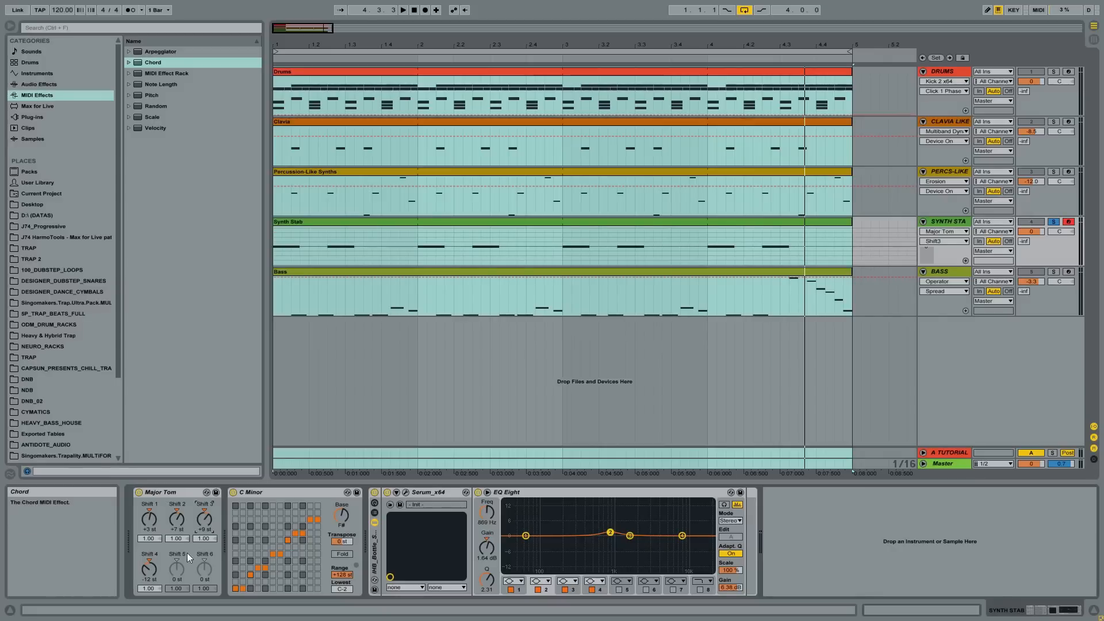
click(150, 561)
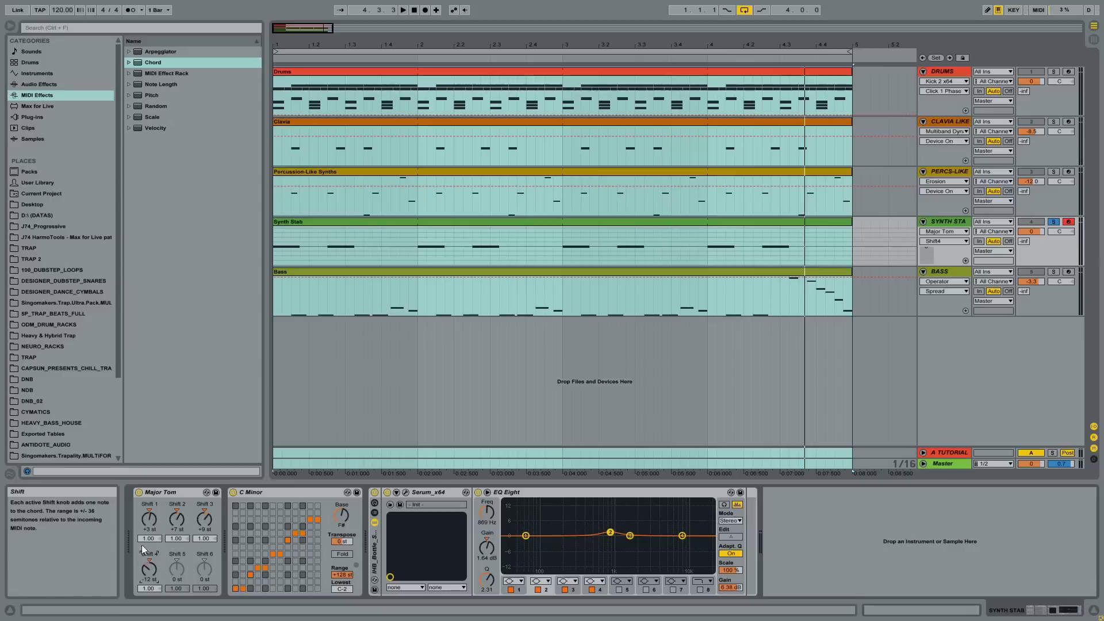
click(175, 494)
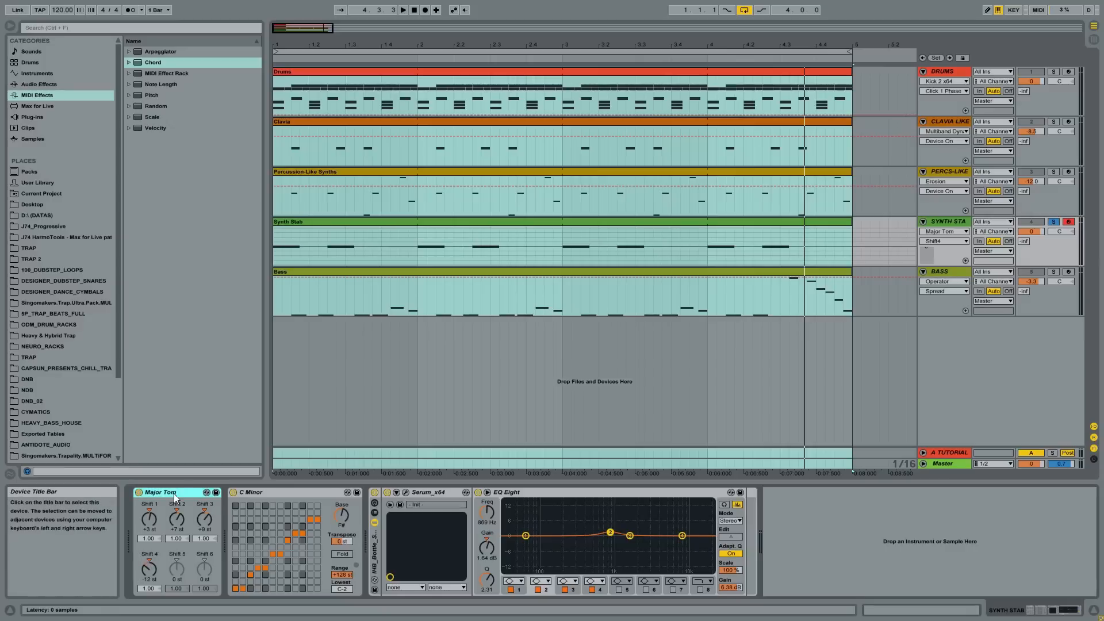
click(138, 494)
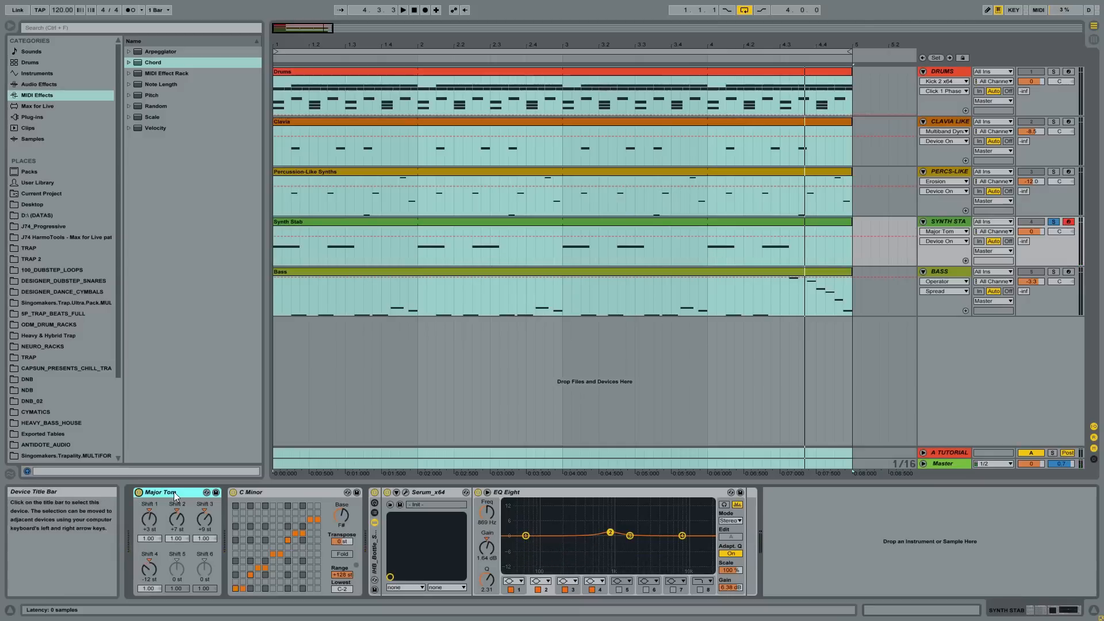
Step: Examine the C Minor scale device and list the presets of the Scale effect in the browser
click(260, 492)
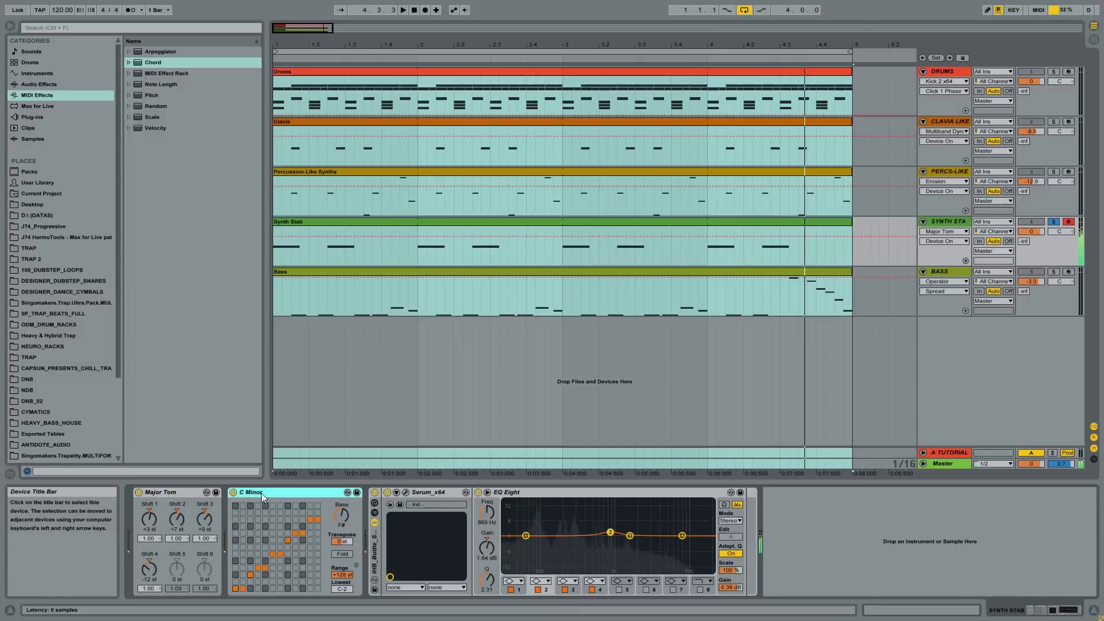
click(153, 117)
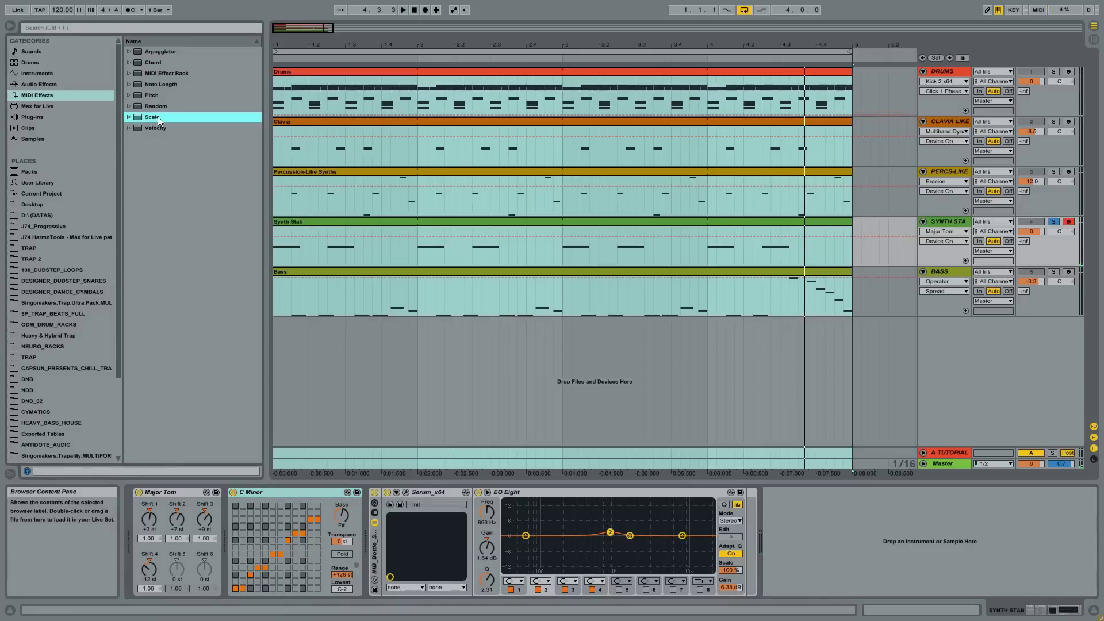
click(36, 95)
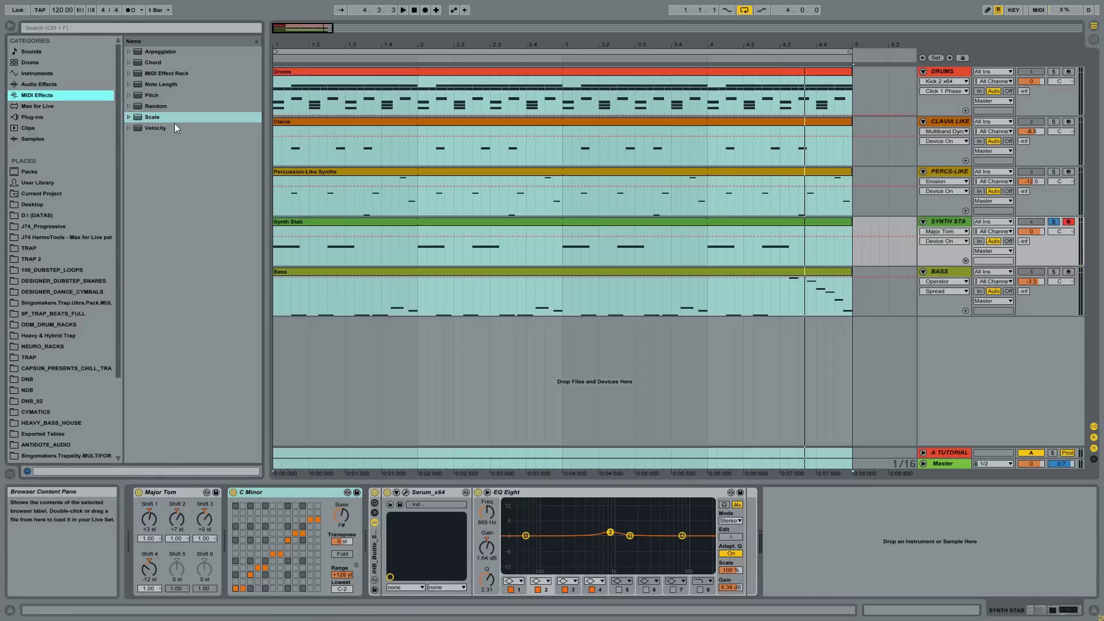
click(160, 120)
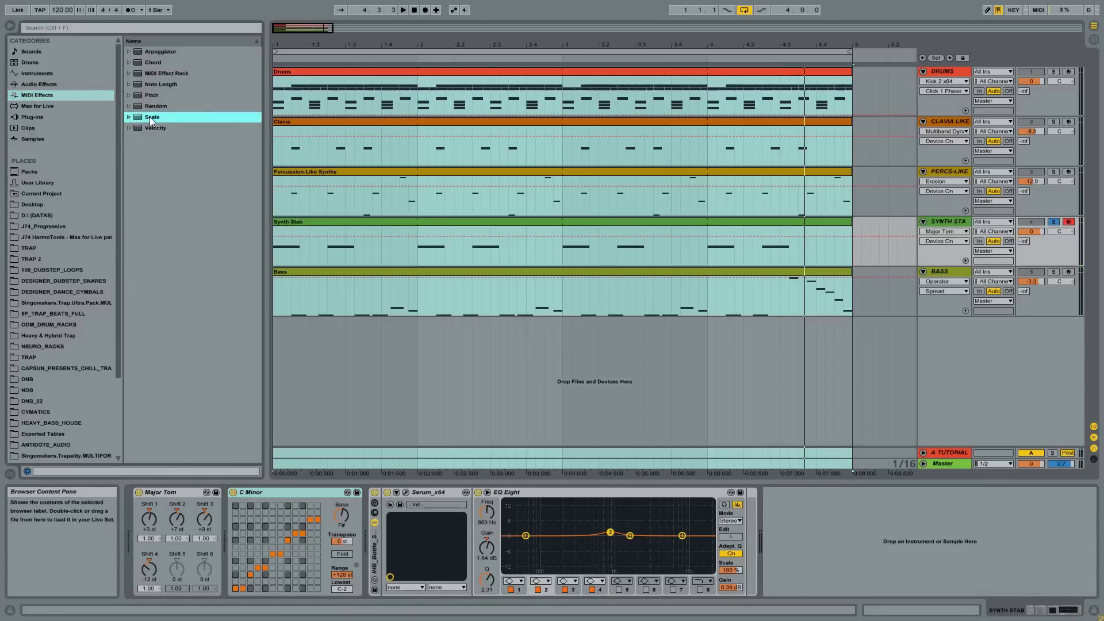
click(285, 490)
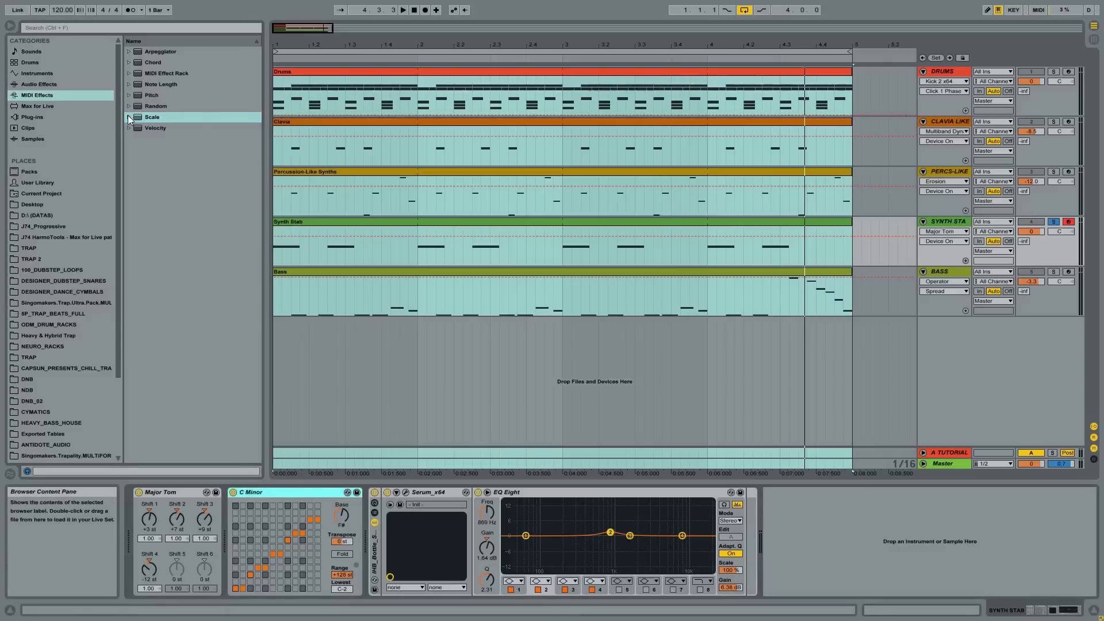
click(128, 116)
click(269, 492)
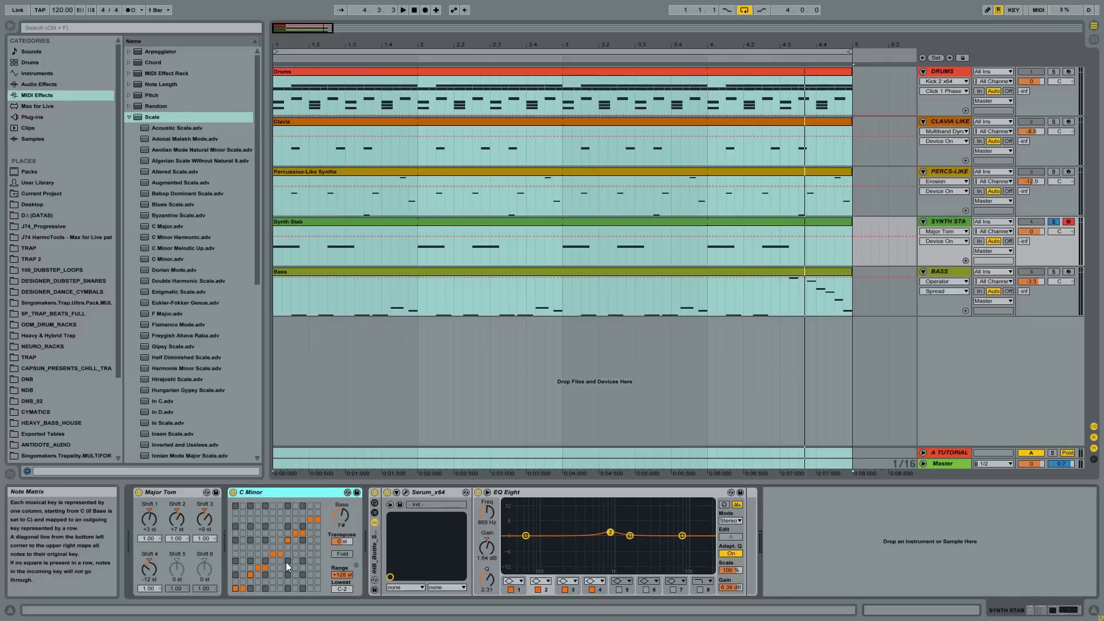
Step: Try the C Minor scale device with its Base at C and return the Base to F#
click(339, 511)
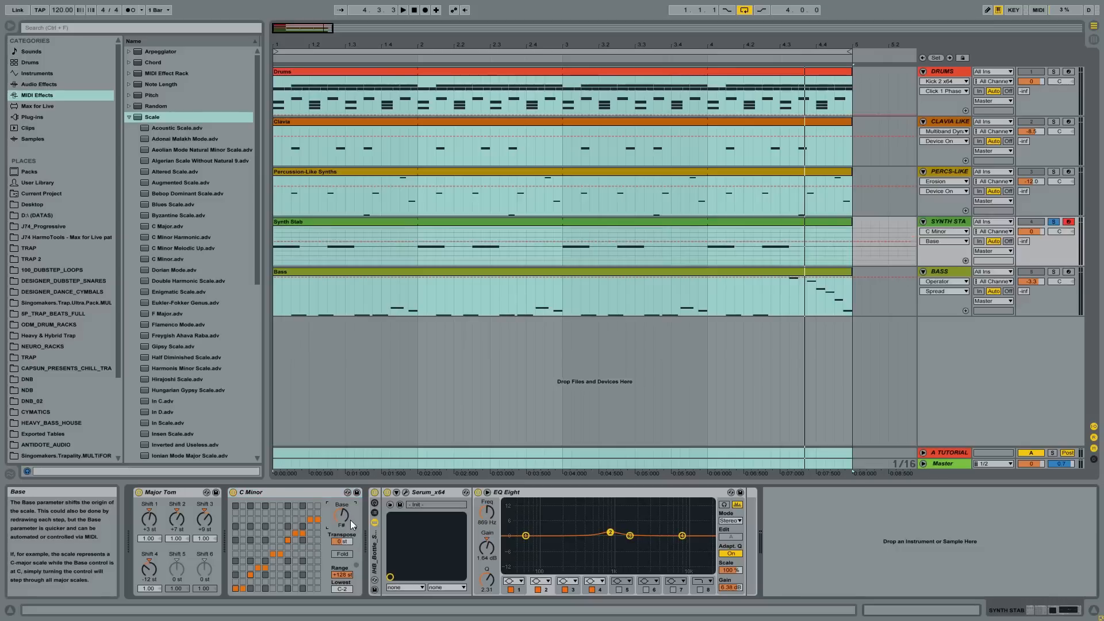
key(Down)
key(Down)
key(Down)
key(Down)
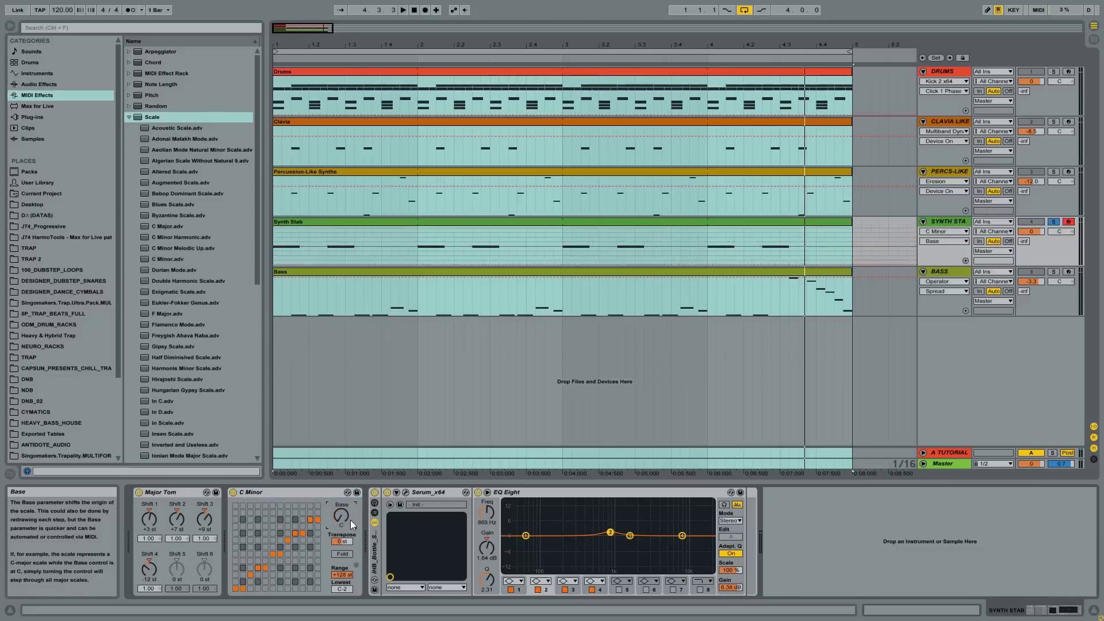
key(Up)
key(Up)
key(Up)
key(Up)
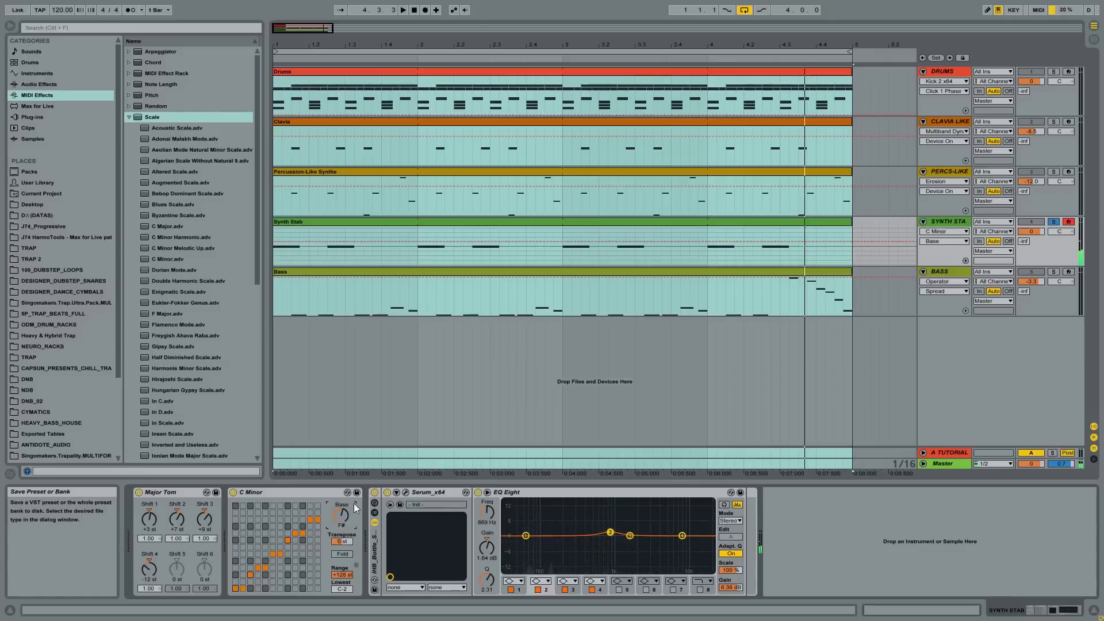
Step: Open the Serum_x64 plug-in window of the Synth Stab track
click(298, 494)
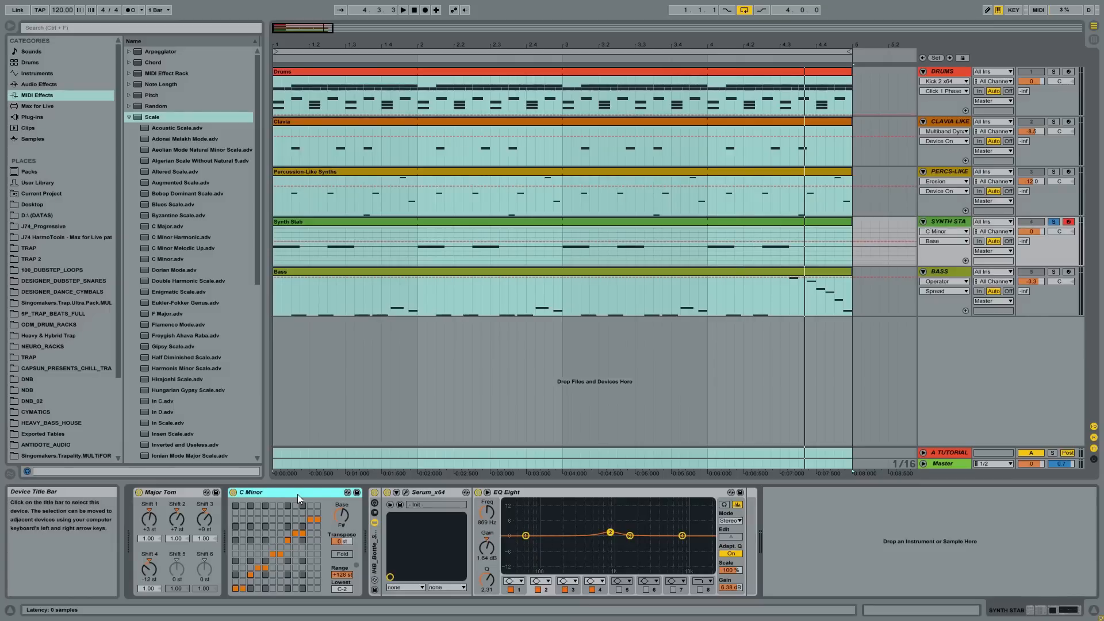
click(427, 491)
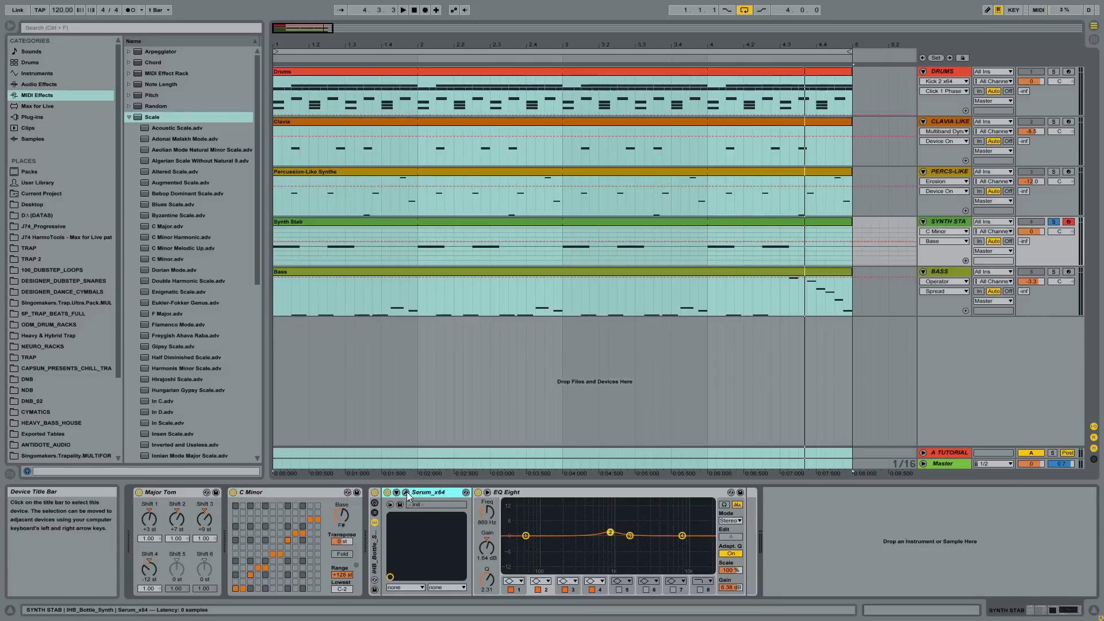
click(406, 492)
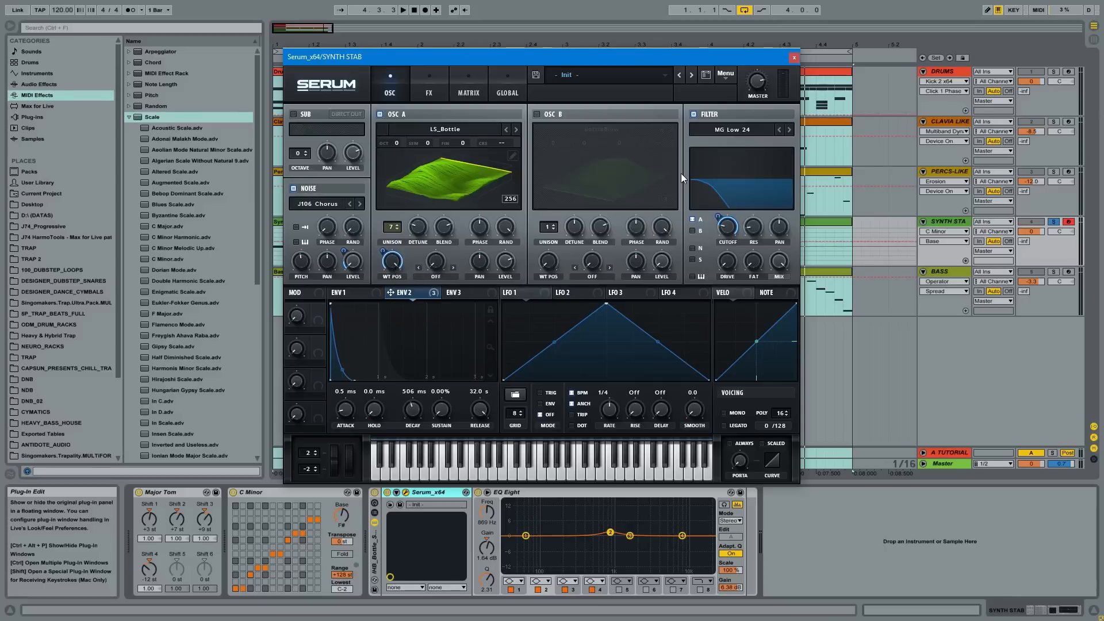
Step: Unsolo the Synth Stab track and audition the loop with Serum's filter switched off, restoring the filter at the end
click(695, 112)
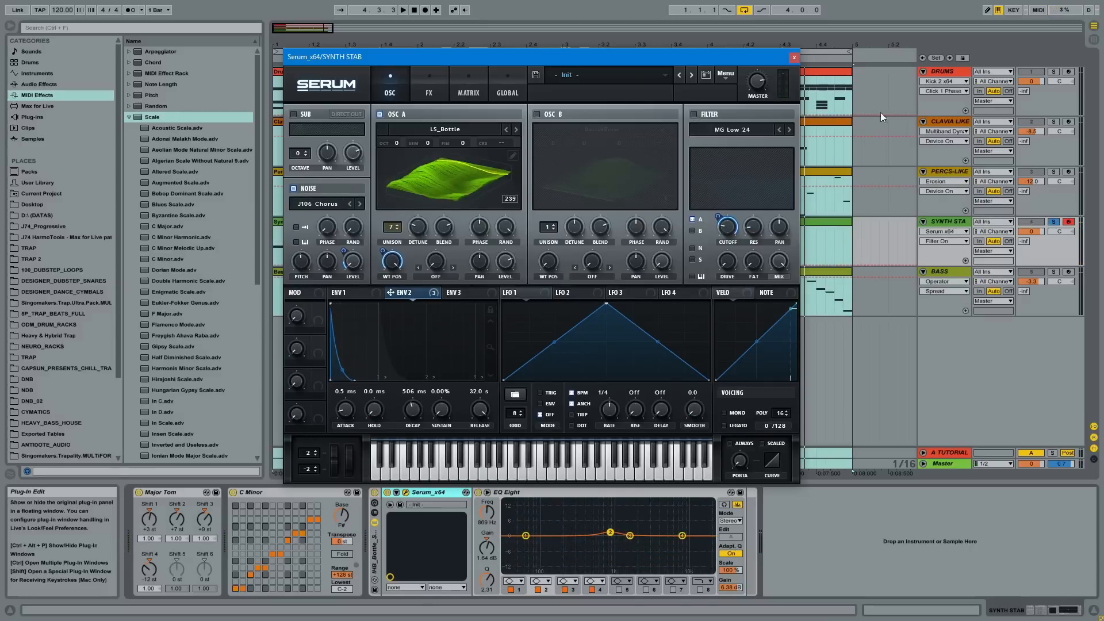
click(1054, 223)
key(space)
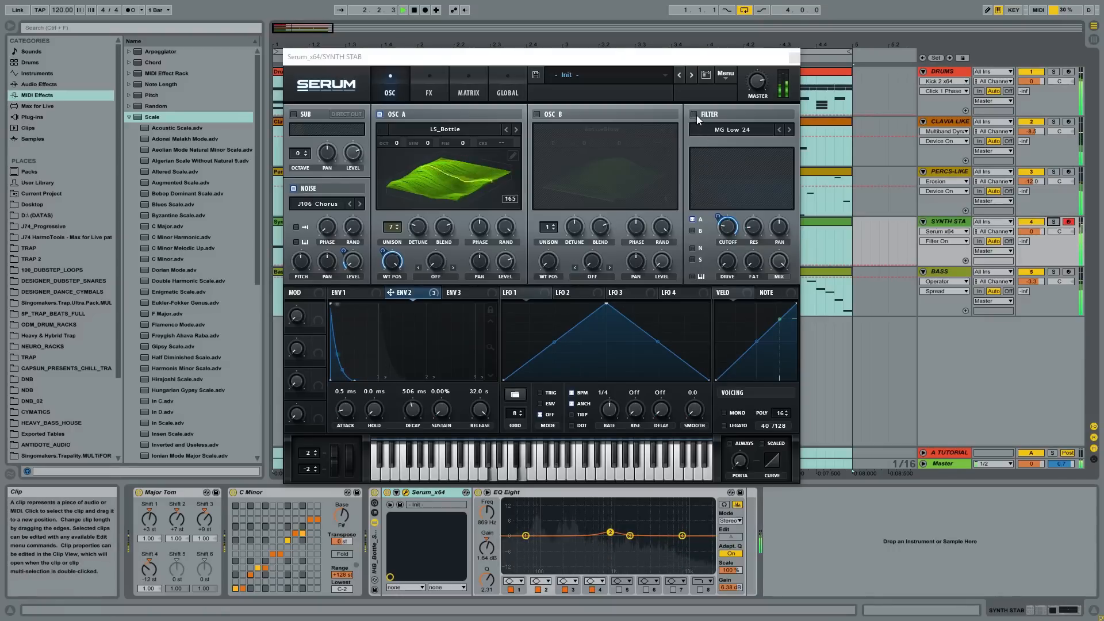
key(space)
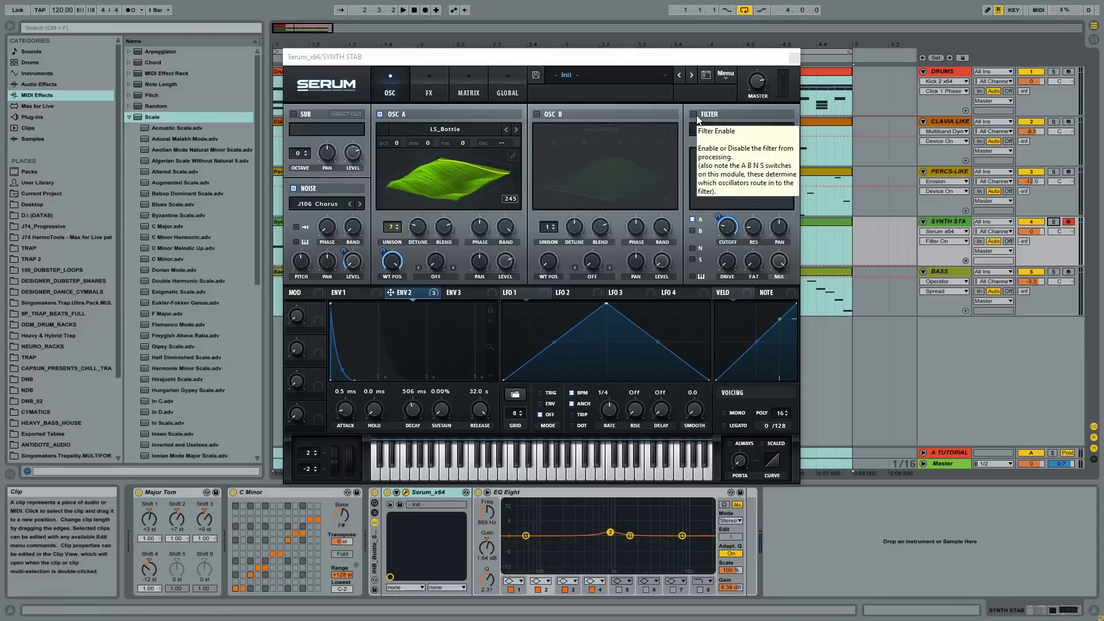
click(695, 114)
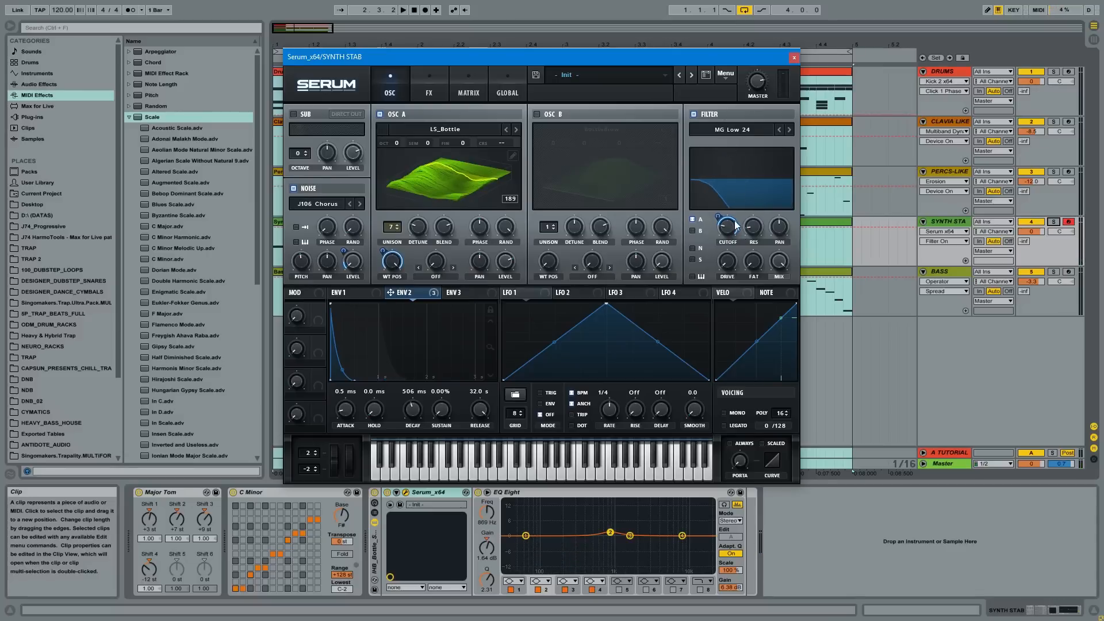
Step: Examine the modulator assigned to Serum's filter cutoff and the list of Normal filter types, keeping MG Low 24
mouse_move(727, 229)
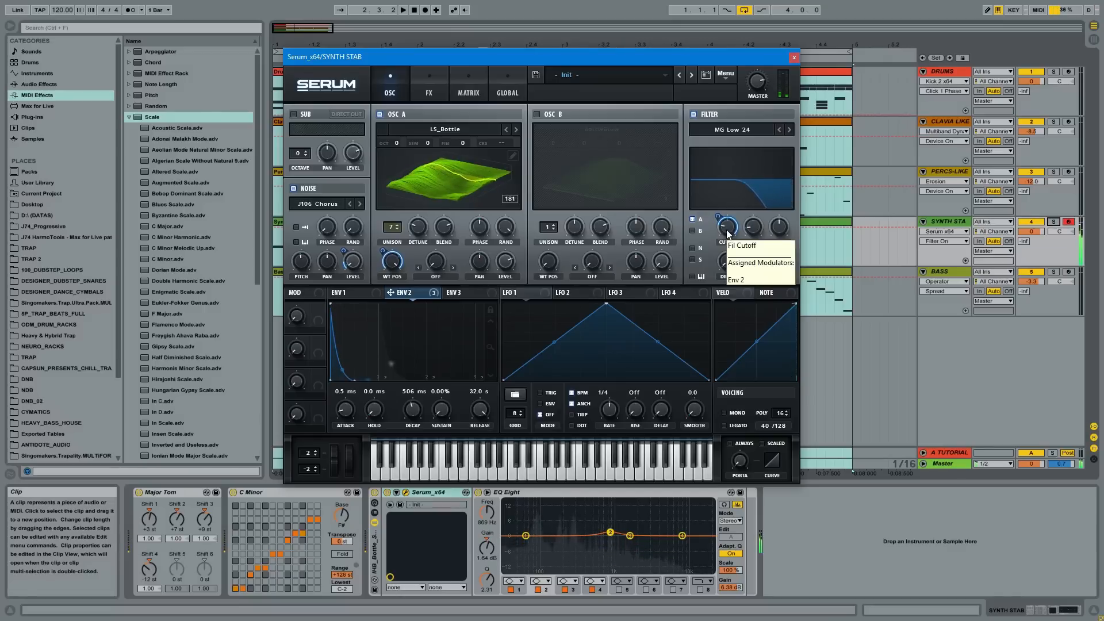
click(744, 130)
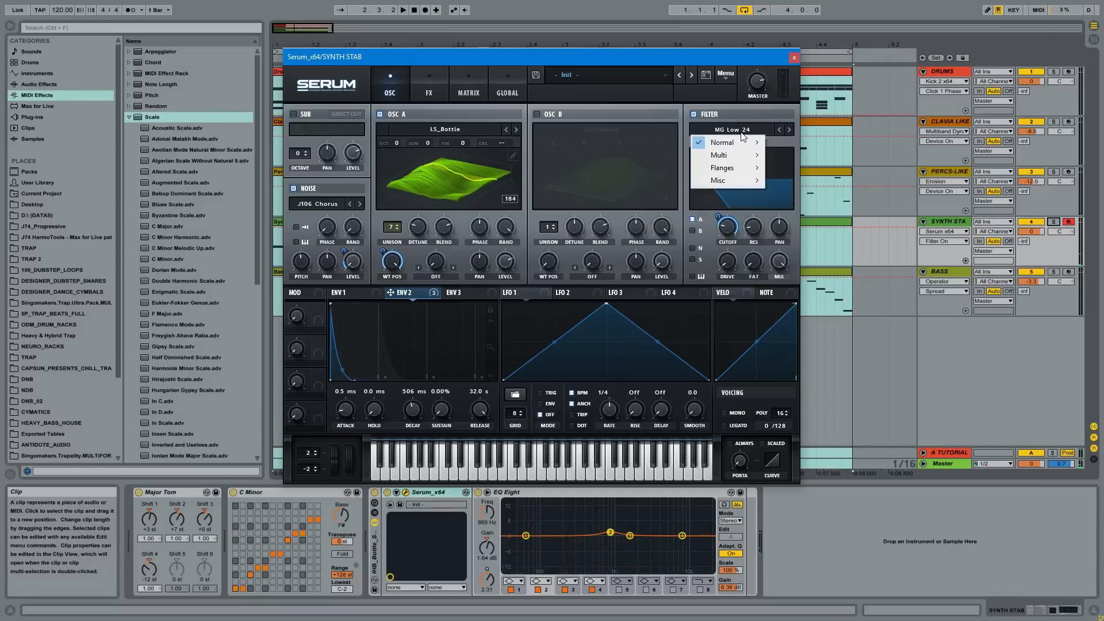
mouse_move(698, 144)
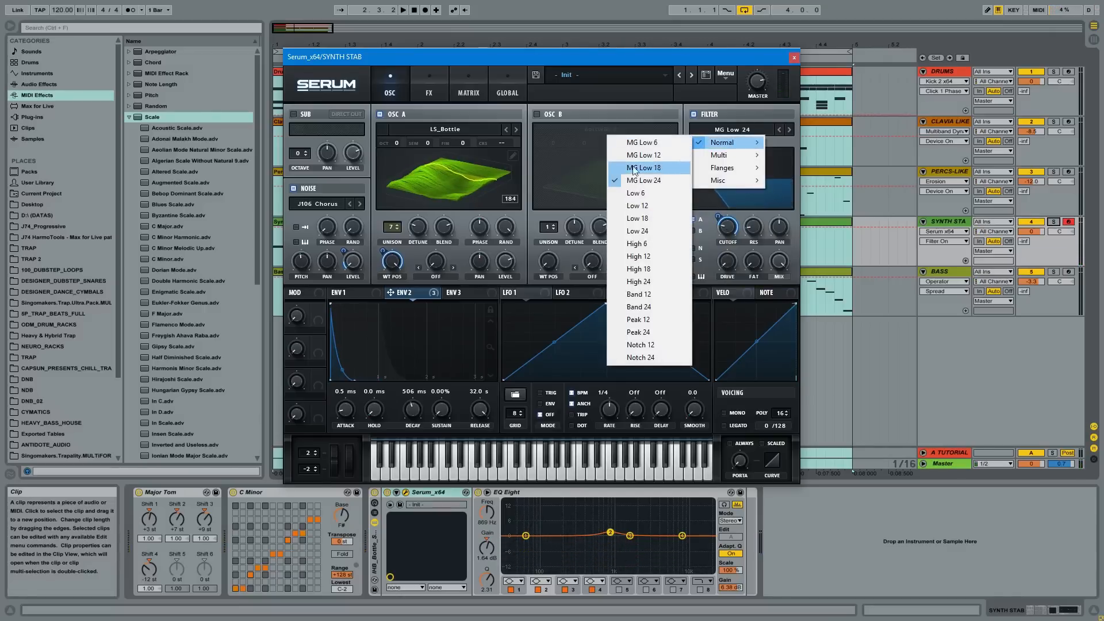
click(691, 53)
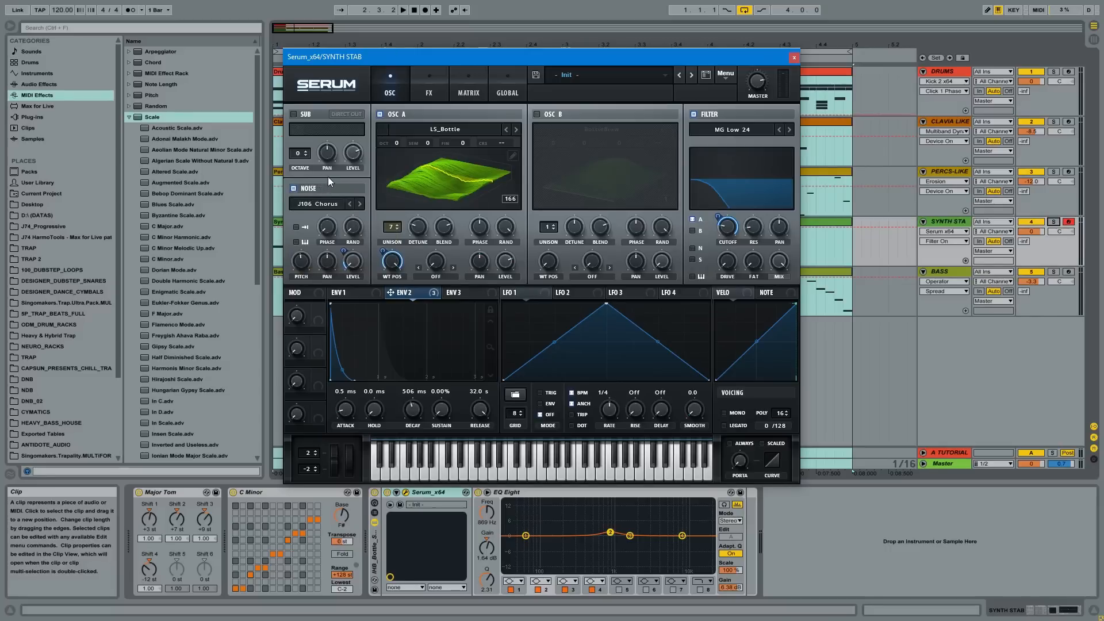
Step: Compare the stab without and with Serum's Noise oscillator and check the Env 2 amount on the noise level
click(295, 188)
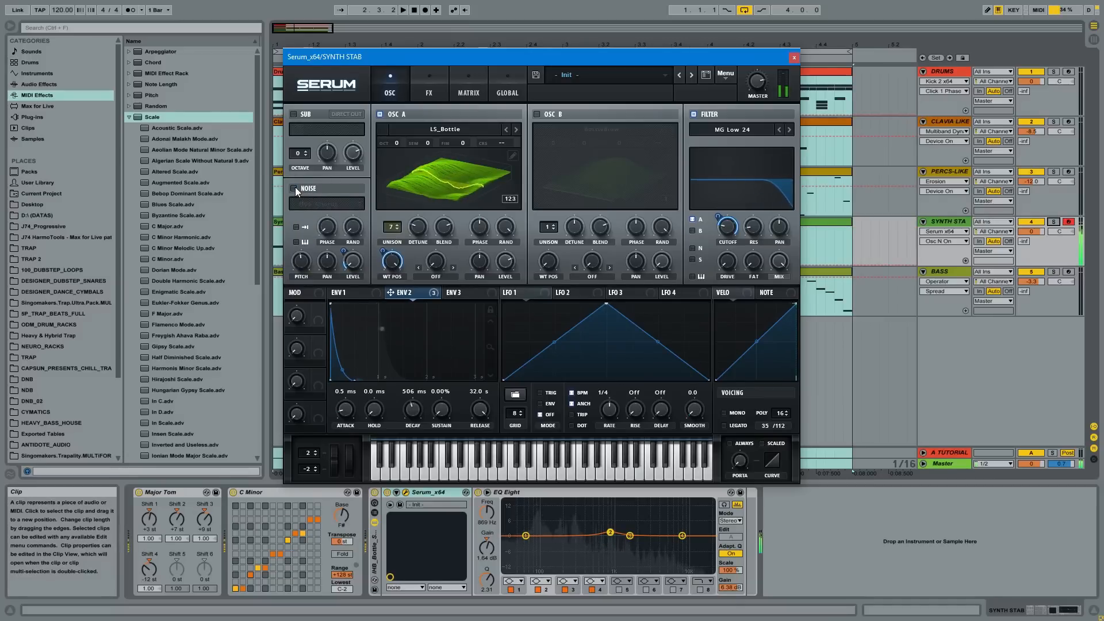
click(295, 188)
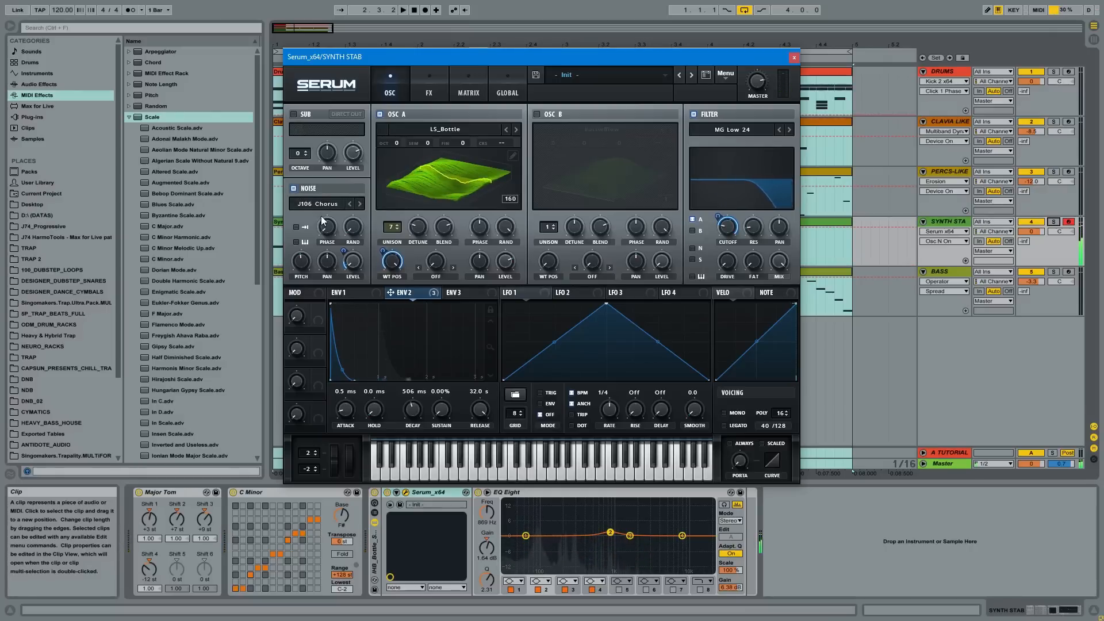
click(353, 262)
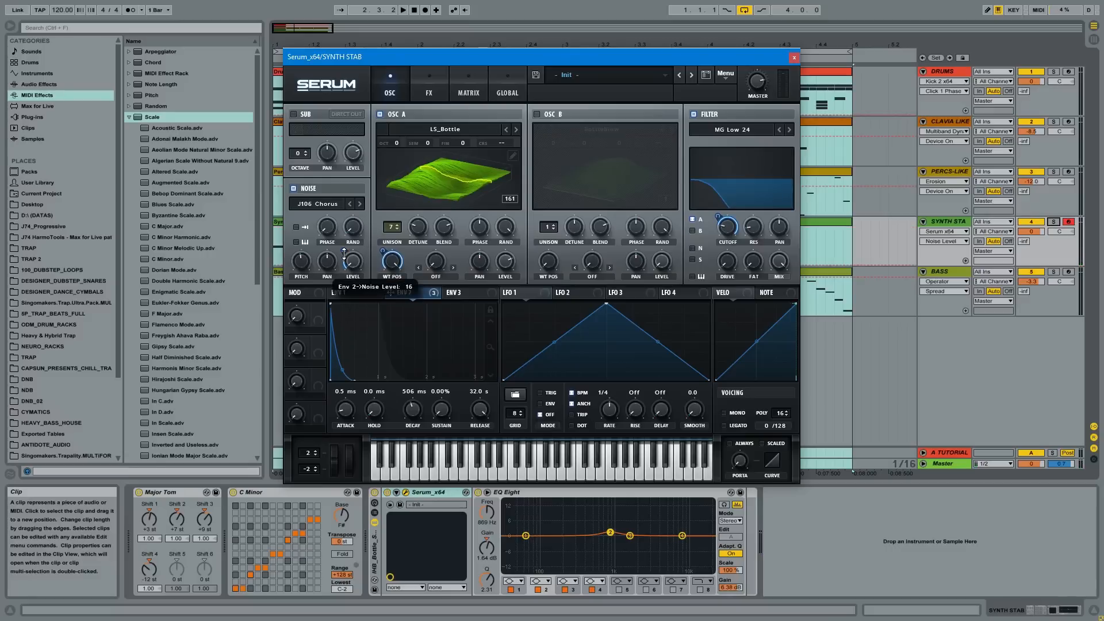
Step: Examine the Env 2 modulation on Serum's Noise level while auditioning the stab
drag(344, 253, 347, 253)
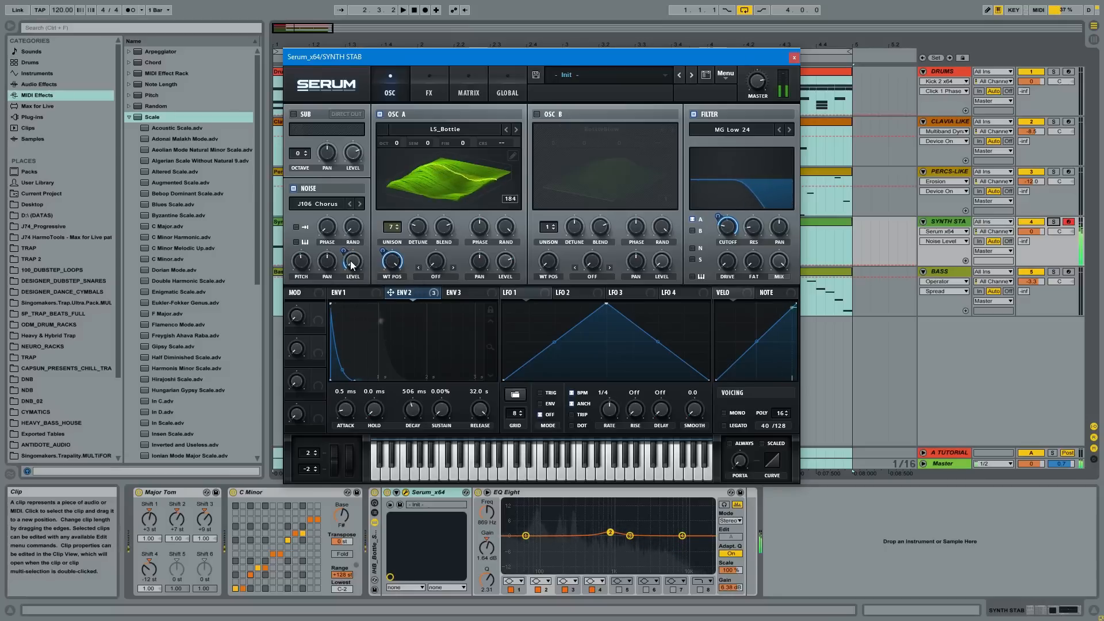
mouse_move(345, 253)
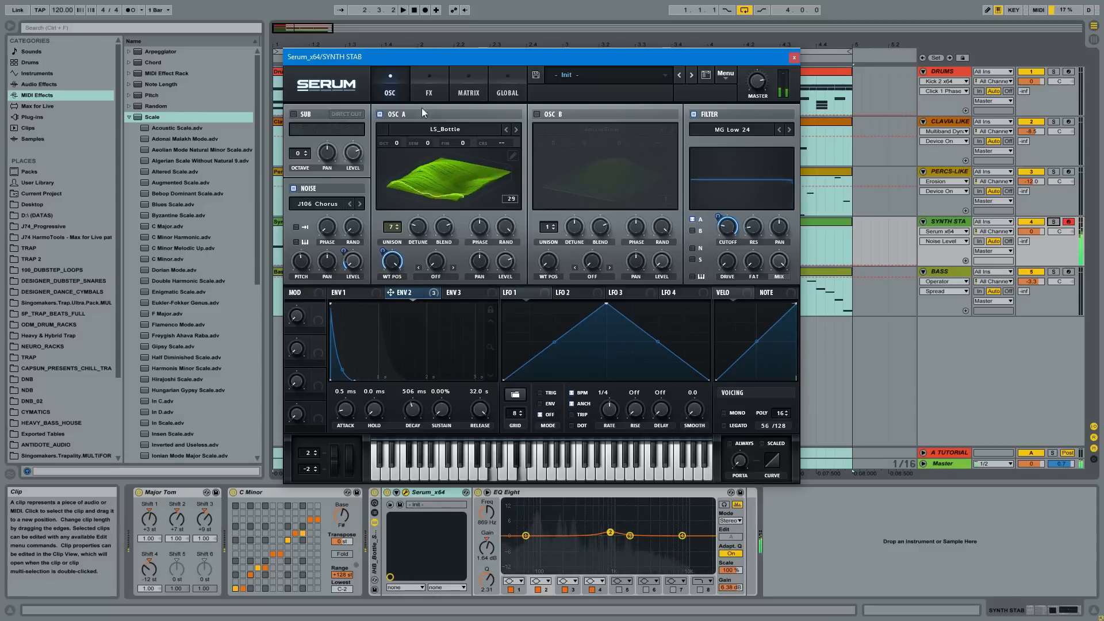
Step: Open Serum's effects page, compare the stab without and with Hyper/Dimension, and check the Dimension size and Chorus mix
click(432, 76)
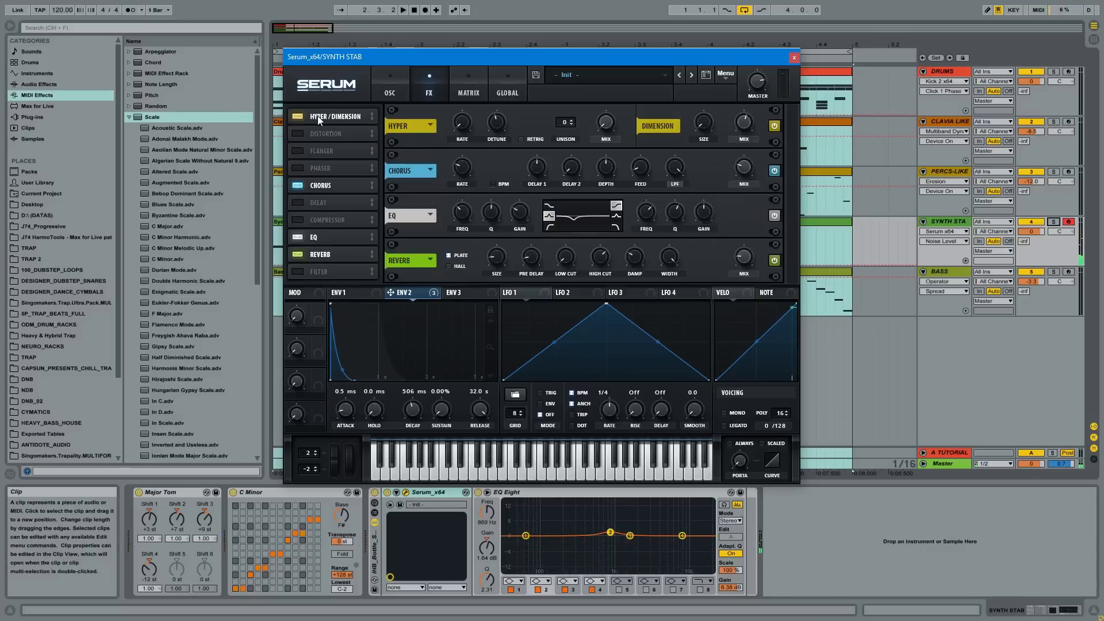
click(606, 119)
click(704, 123)
drag(700, 129, 727, 191)
click(779, 123)
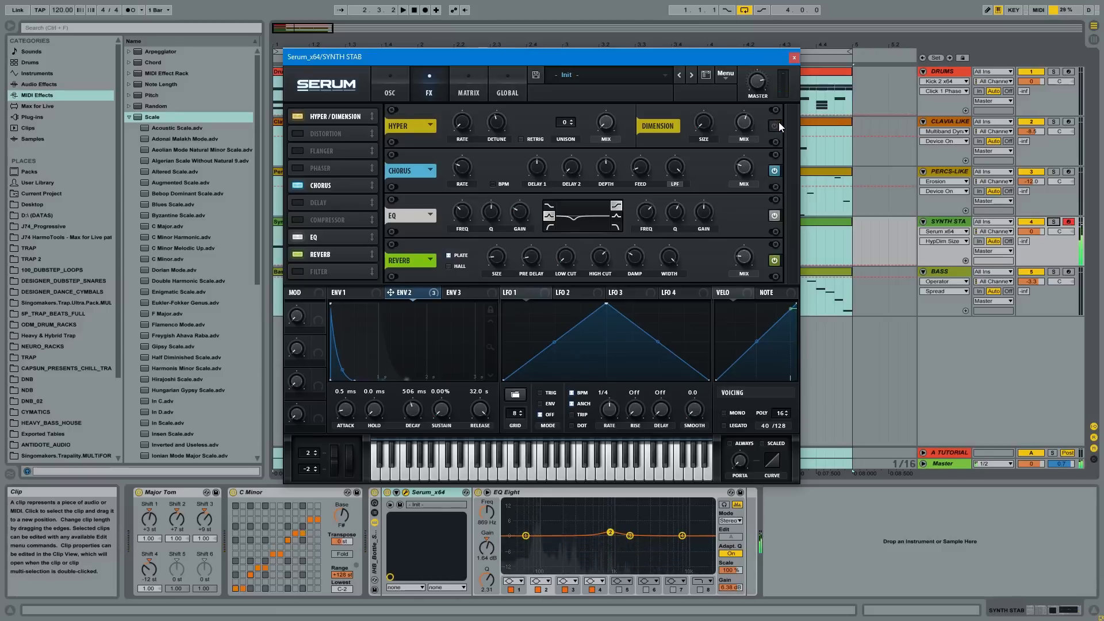
click(778, 123)
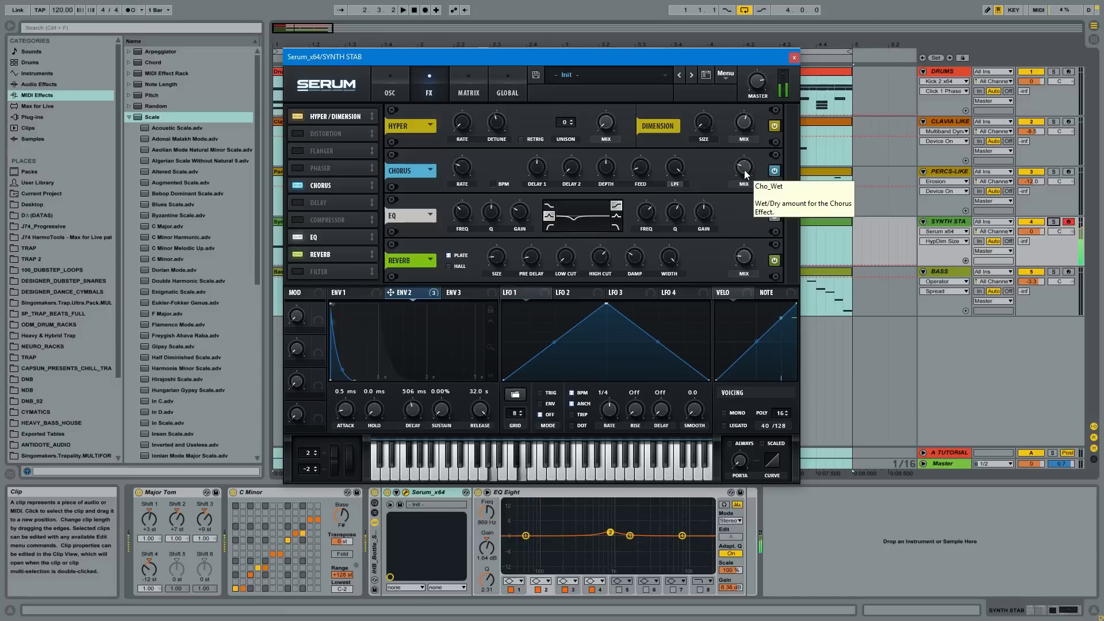
click(744, 170)
drag(756, 125, 768, 175)
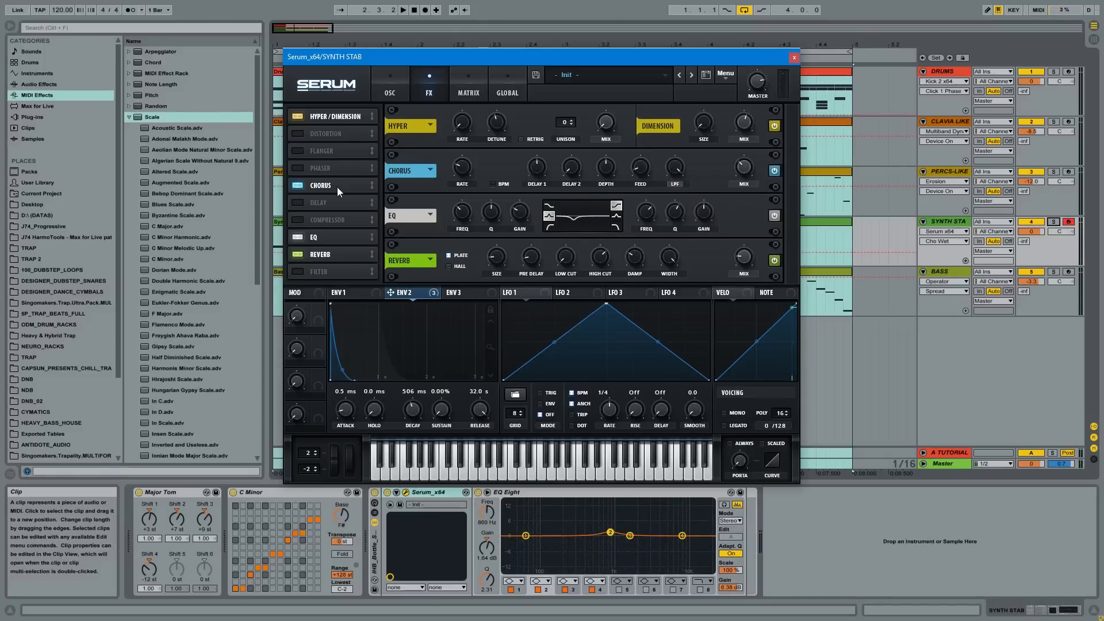
Step: Compare the stab without and with Serum's EQ, and without and with its Reverb, leaving both effects enabled
click(778, 214)
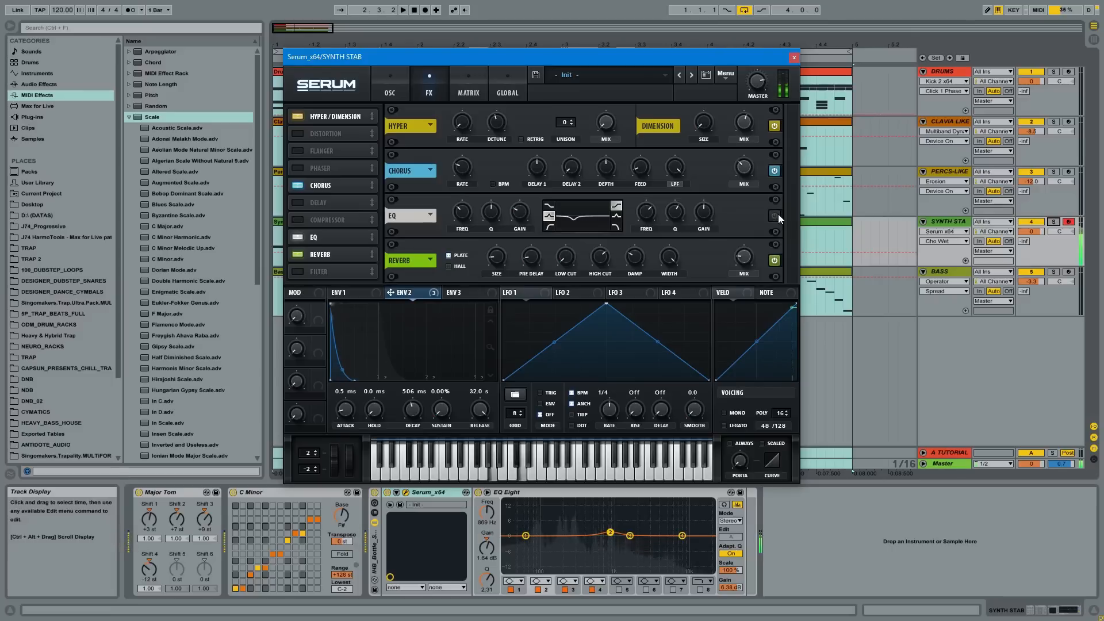
click(778, 214)
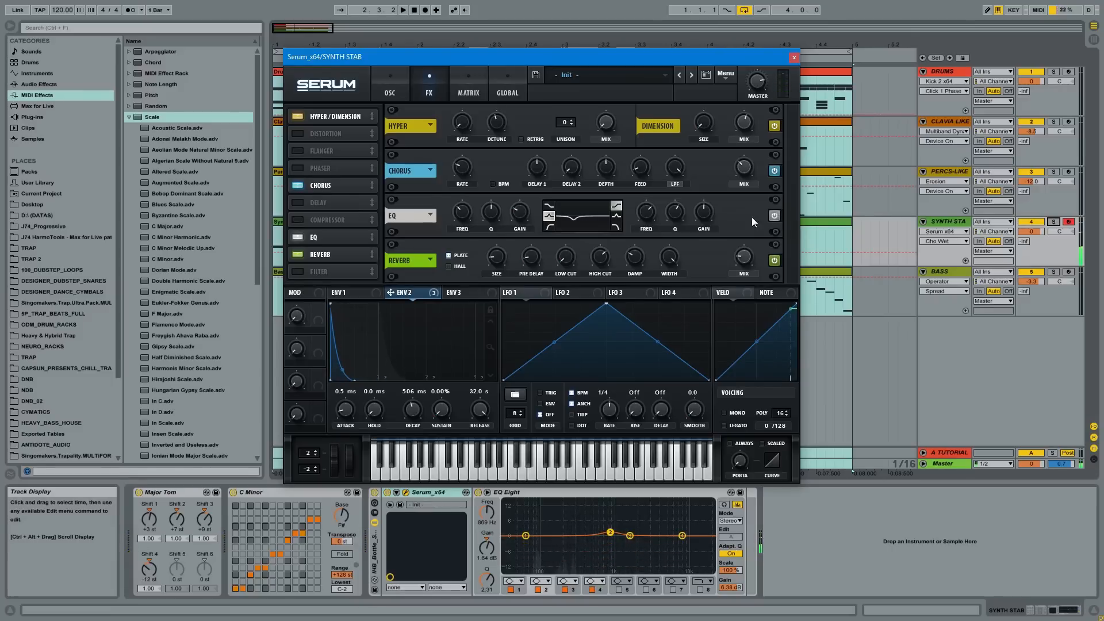
click(463, 212)
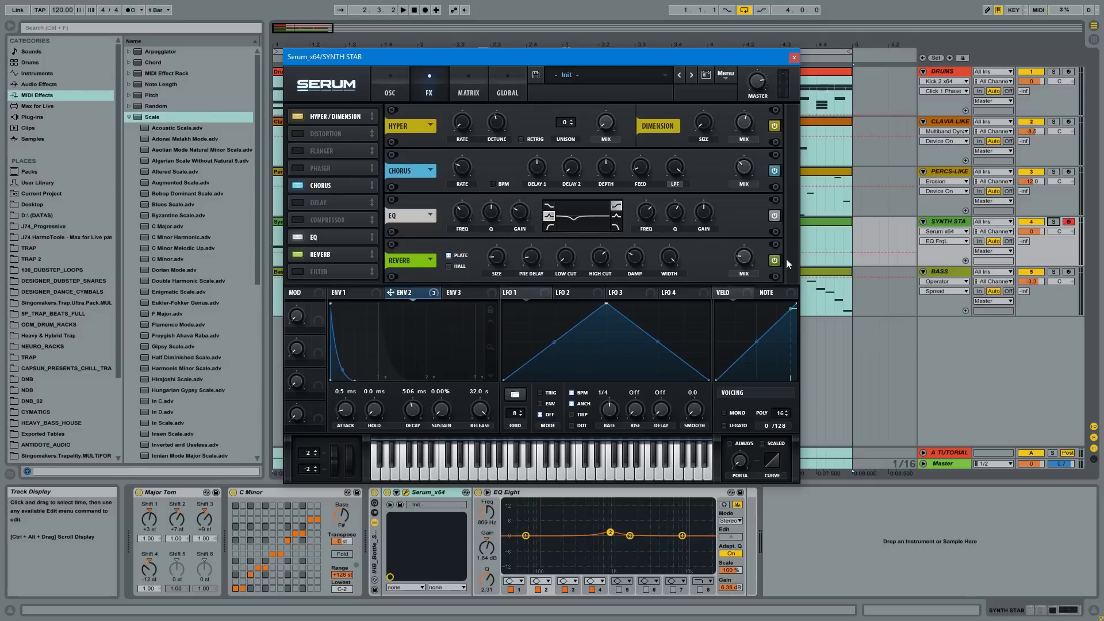
click(297, 255)
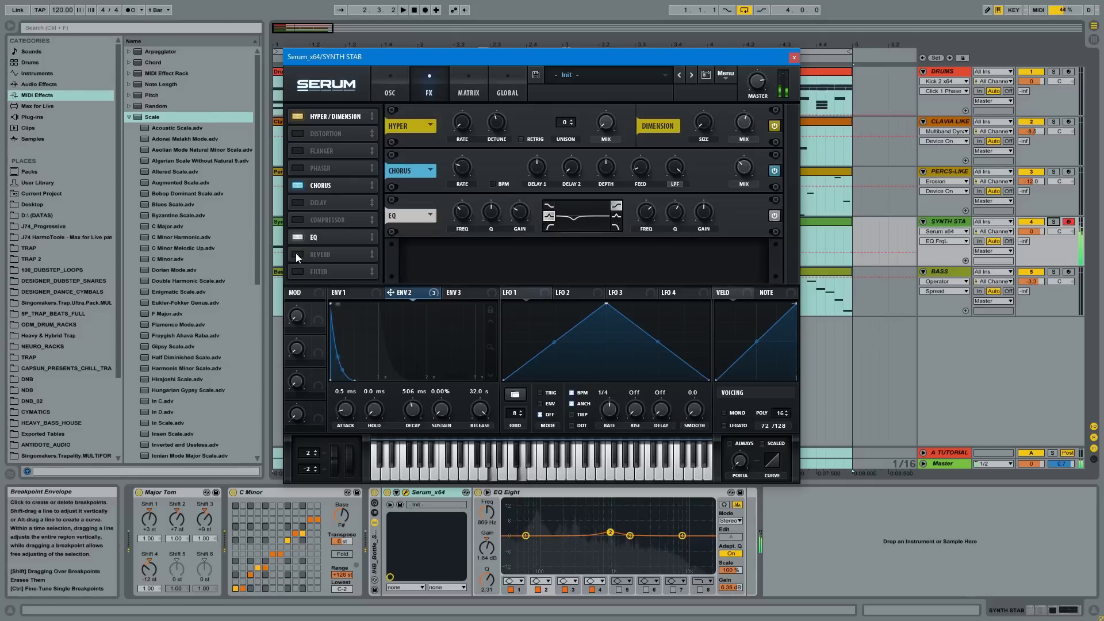
click(296, 254)
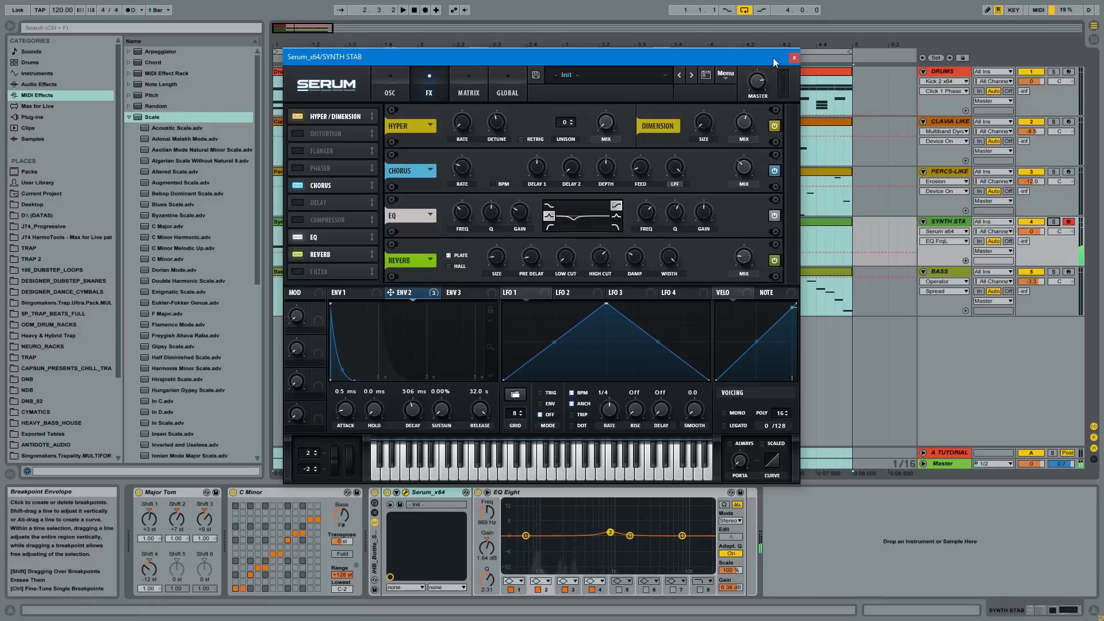
Step: Close the Serum window, compare the stab with EQ Eight off and on, and check its output gain
click(795, 57)
click(592, 495)
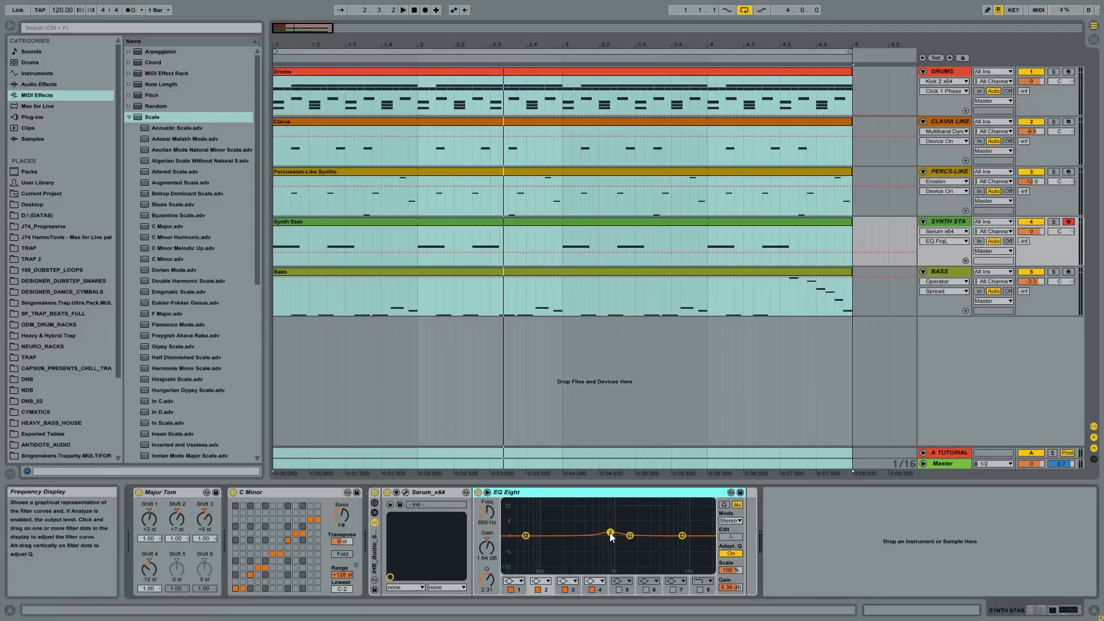
click(478, 492)
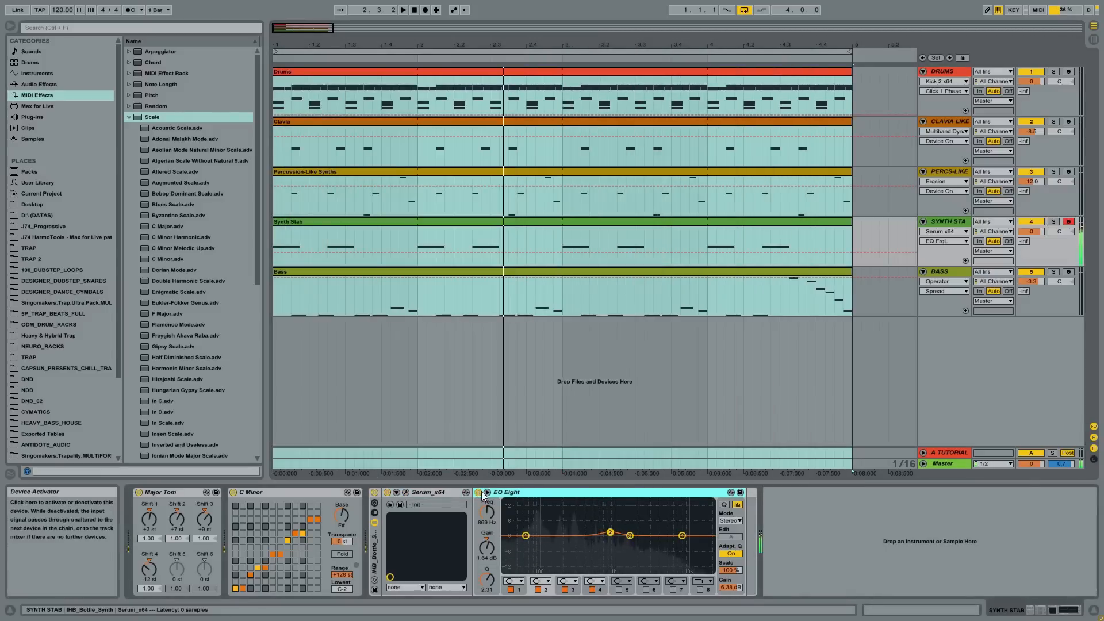
click(479, 493)
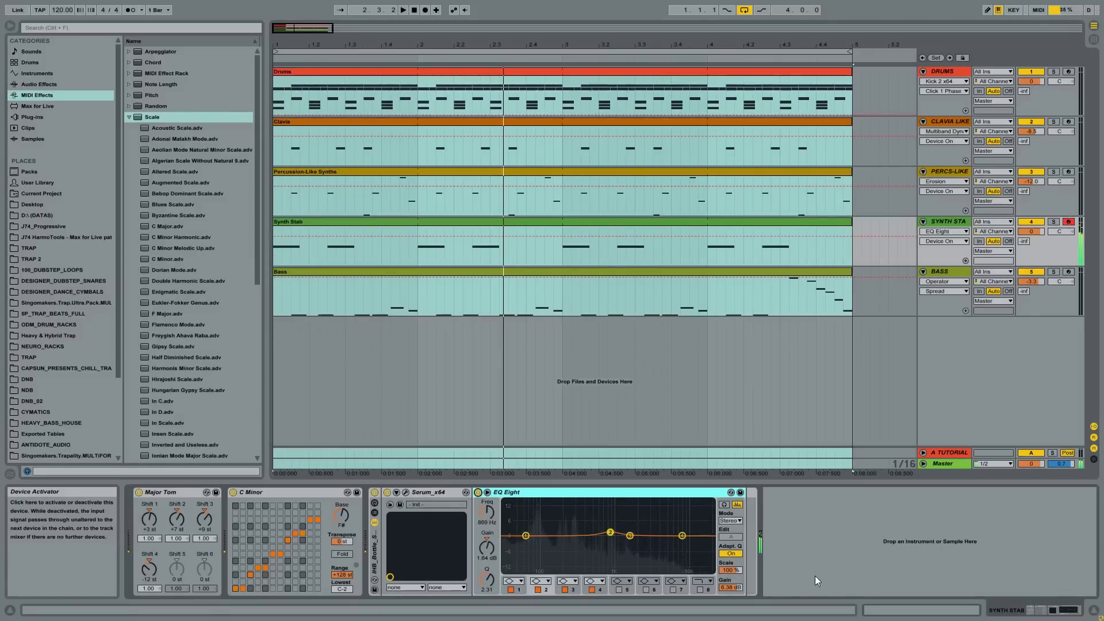
click(730, 588)
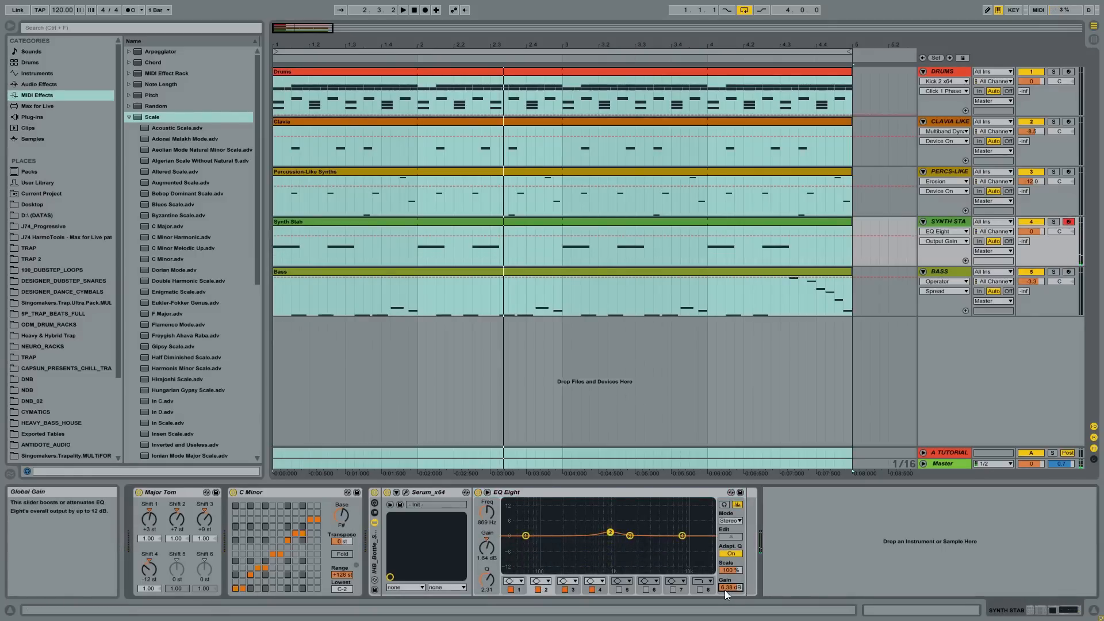
click(599, 495)
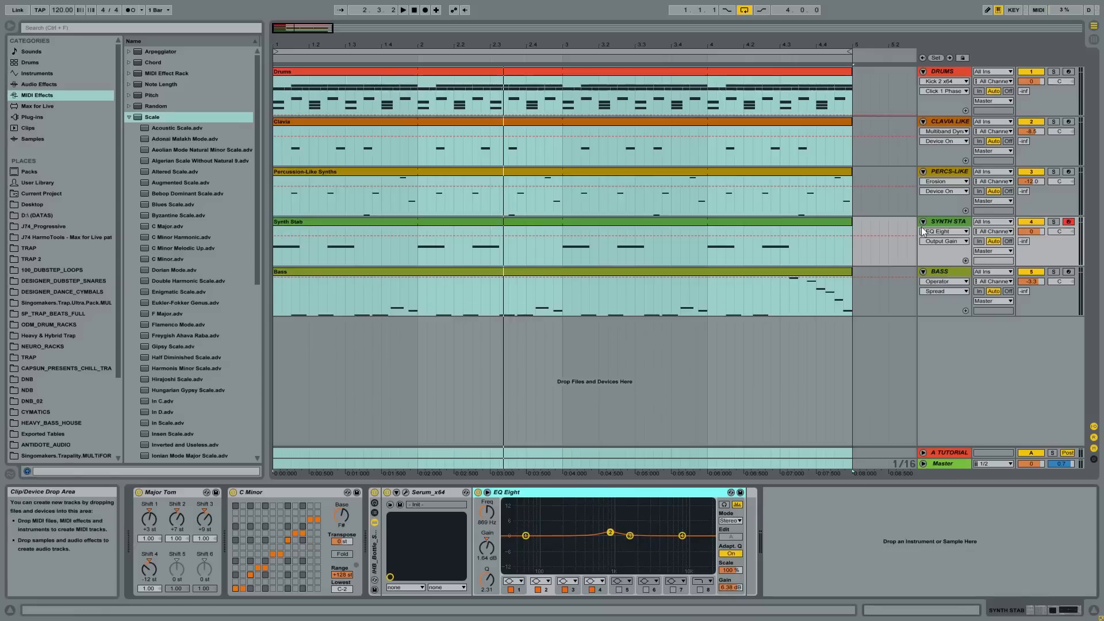
Step: Move the Bass track directly below the Drums track
click(958, 224)
click(948, 272)
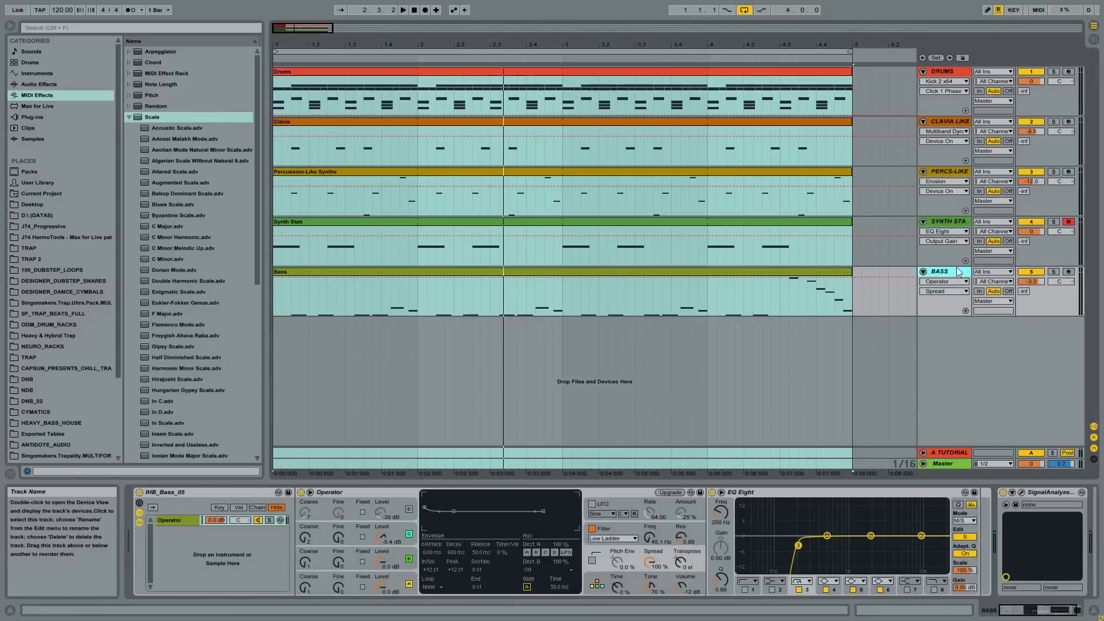
click(945, 464)
click(951, 71)
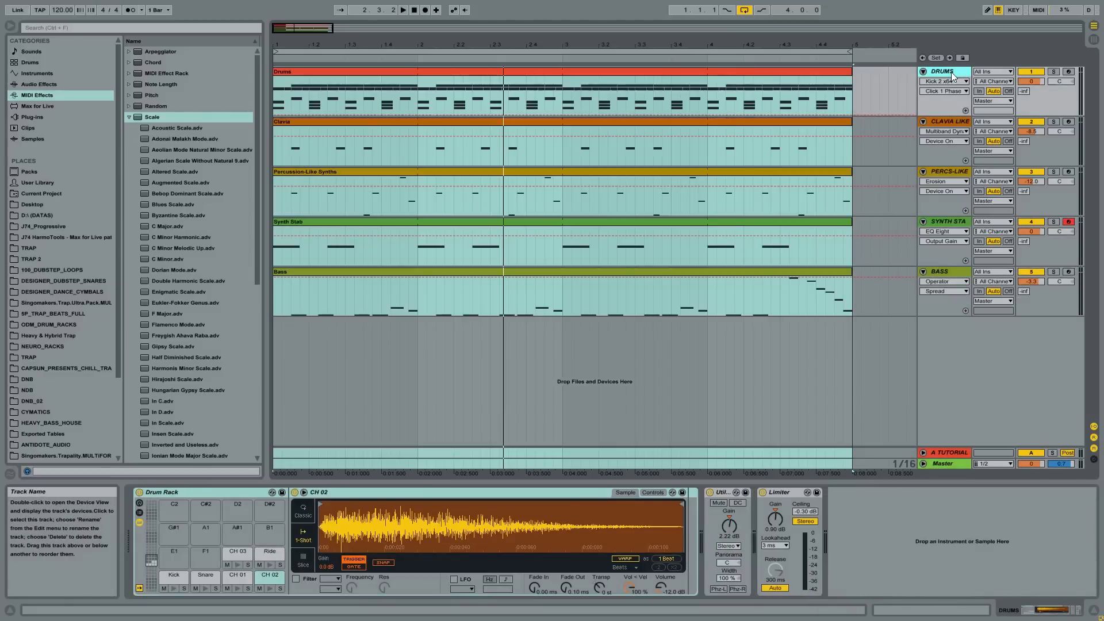
click(954, 271)
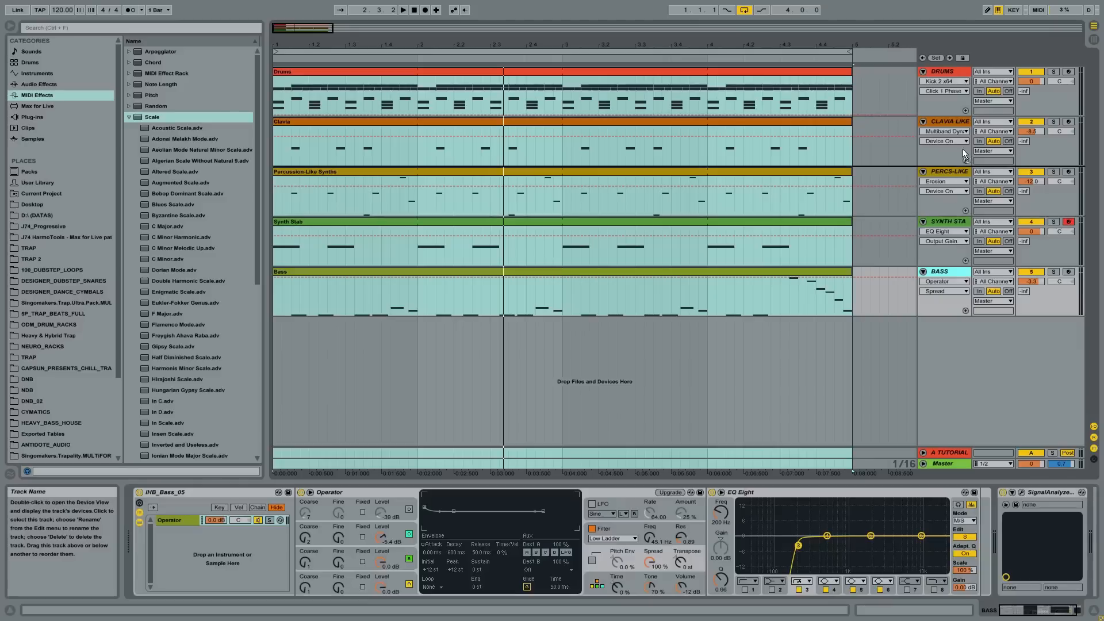
drag(964, 125, 962, 122)
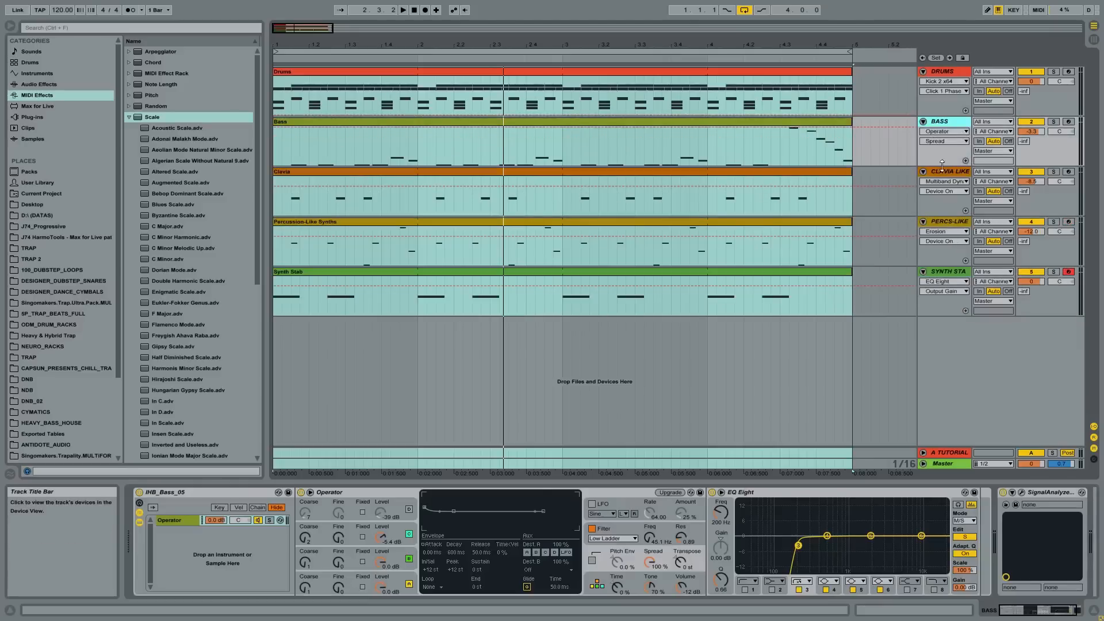
Step: Group the Clavia-like, Percs-like and Synth Stab tracks as SYNTHS and collapse the group
drag(950, 171, 945, 247)
shift+click(947, 274)
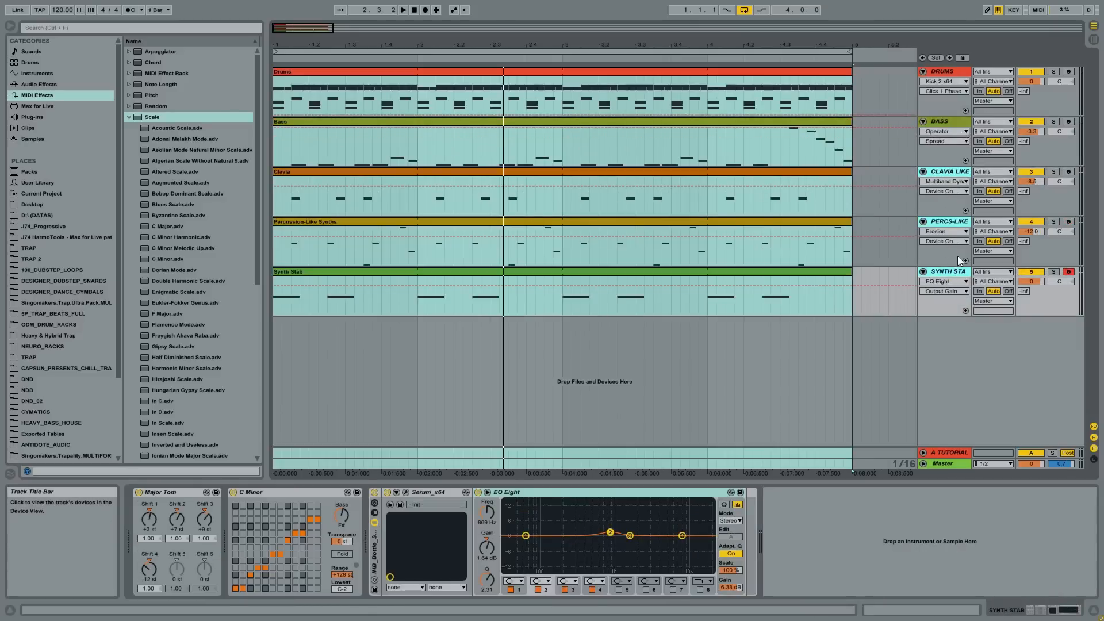
key(ctrl+g)
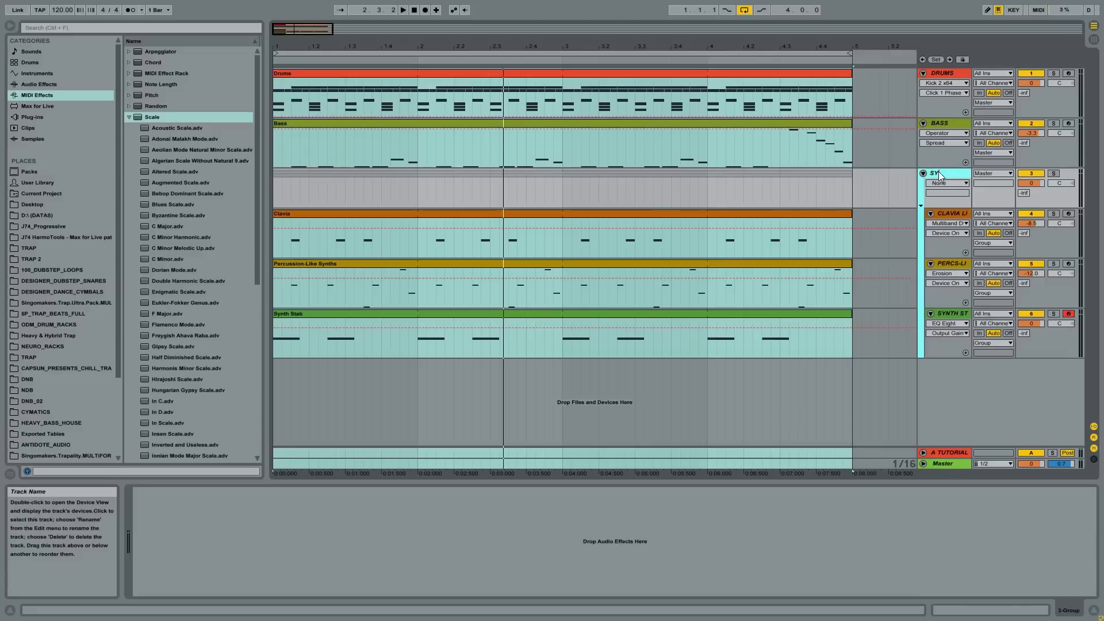
text(S)
click(949, 75)
click(923, 174)
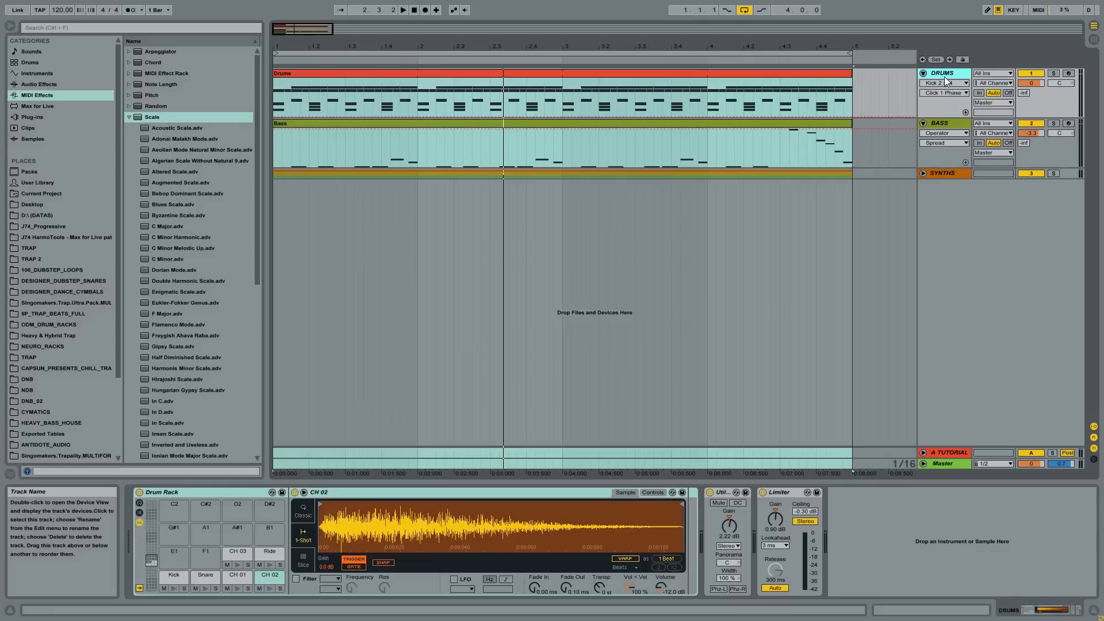
Step: Examine the Drums track's Drum Rack, Utility and Limiter chain and audition the track soloed
click(202, 492)
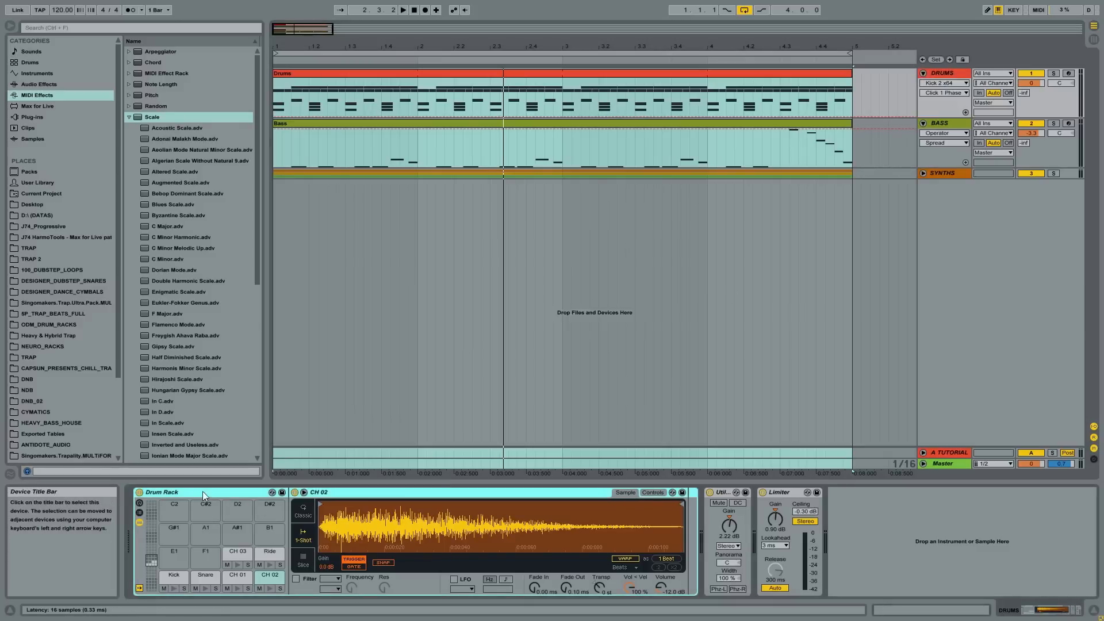
click(941, 73)
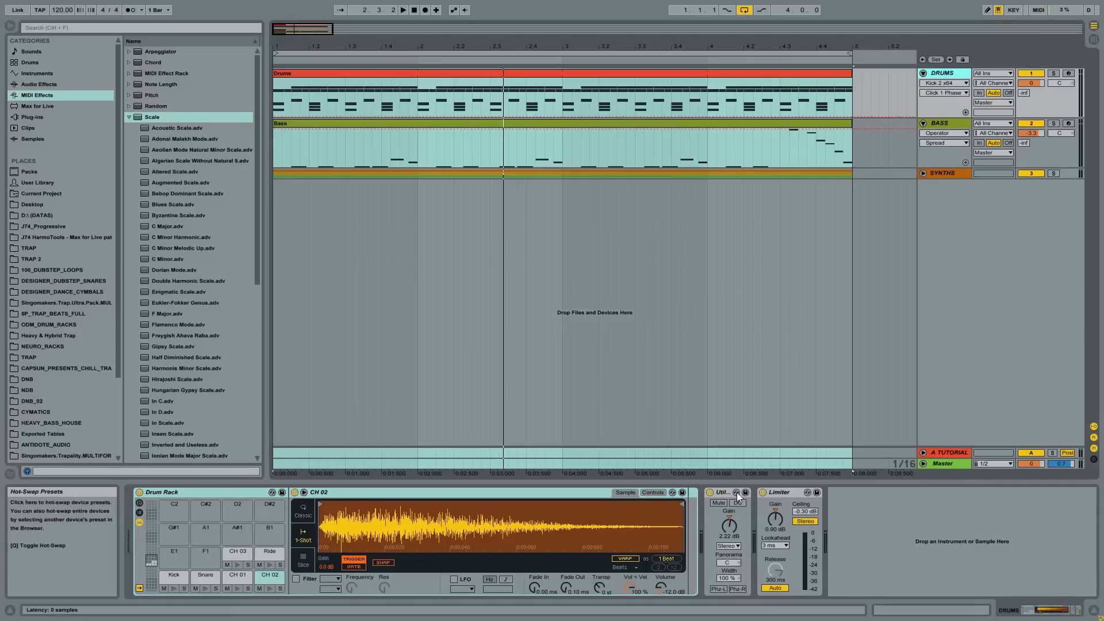
click(774, 494)
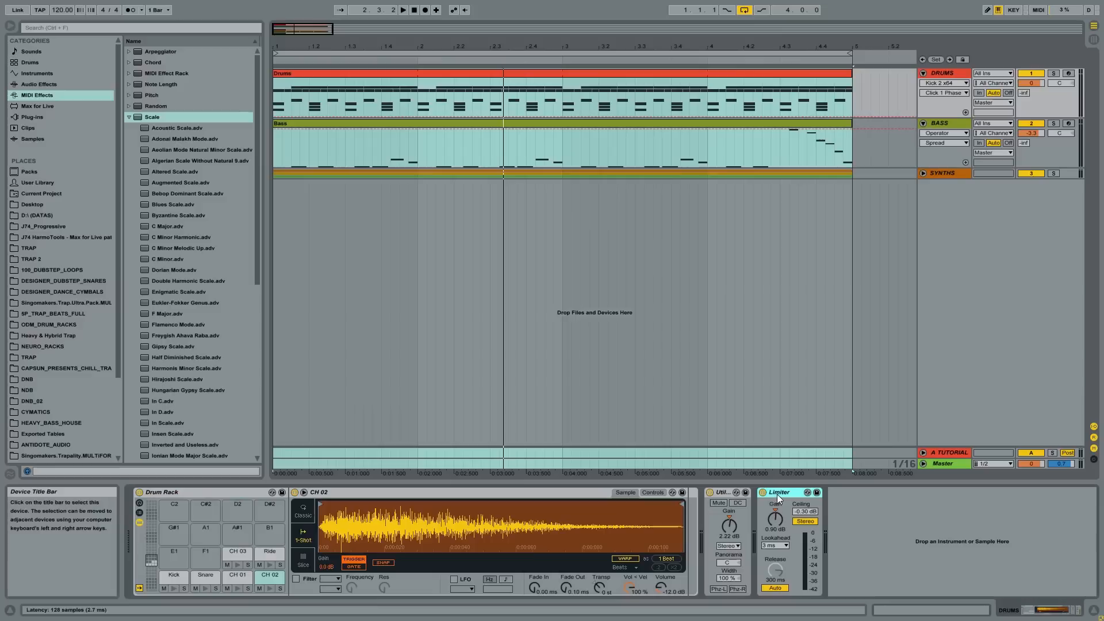
click(1054, 73)
key(space)
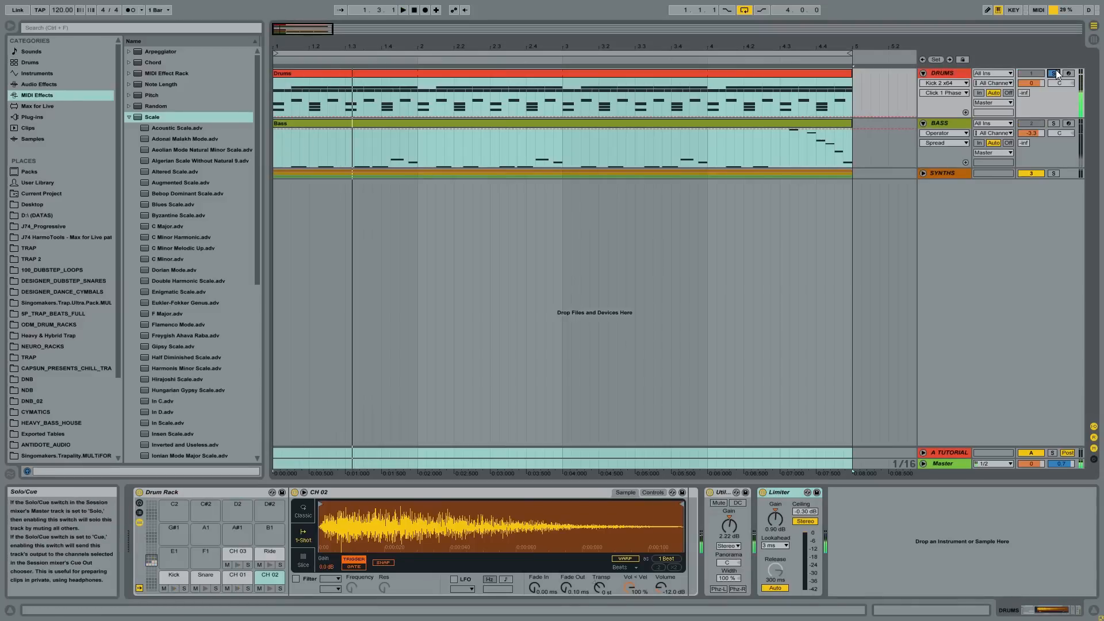
Step: Expand and solo the SYNTHS group, and add a Glue Compressor followed by a Limiter to it
click(924, 173)
click(949, 174)
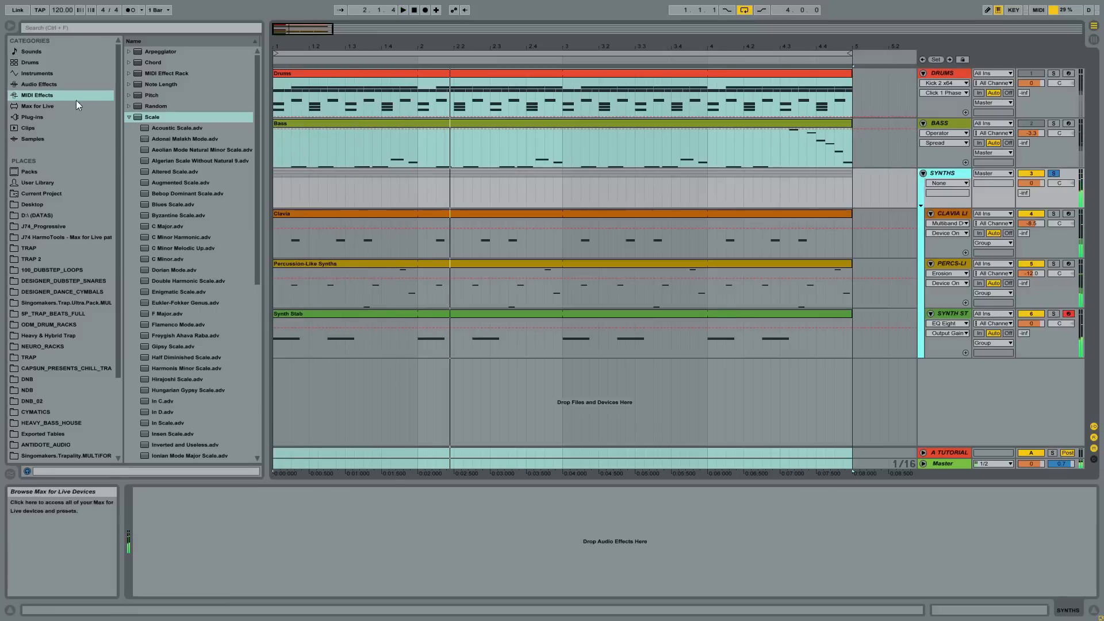
click(46, 85)
scroll(181, 331, down, 1)
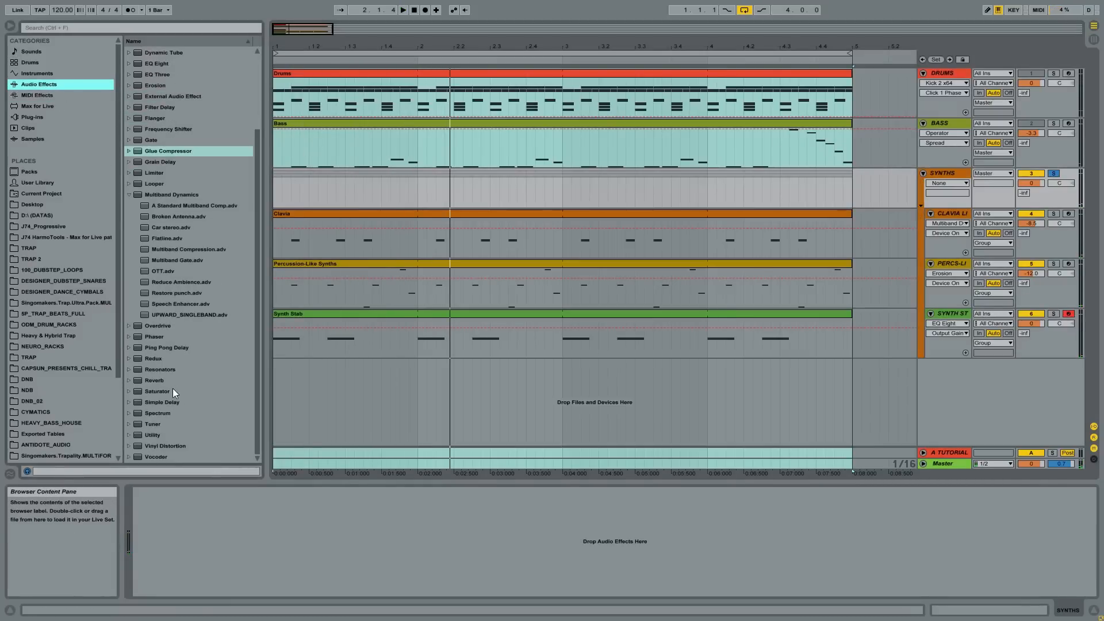
drag(149, 174, 215, 593)
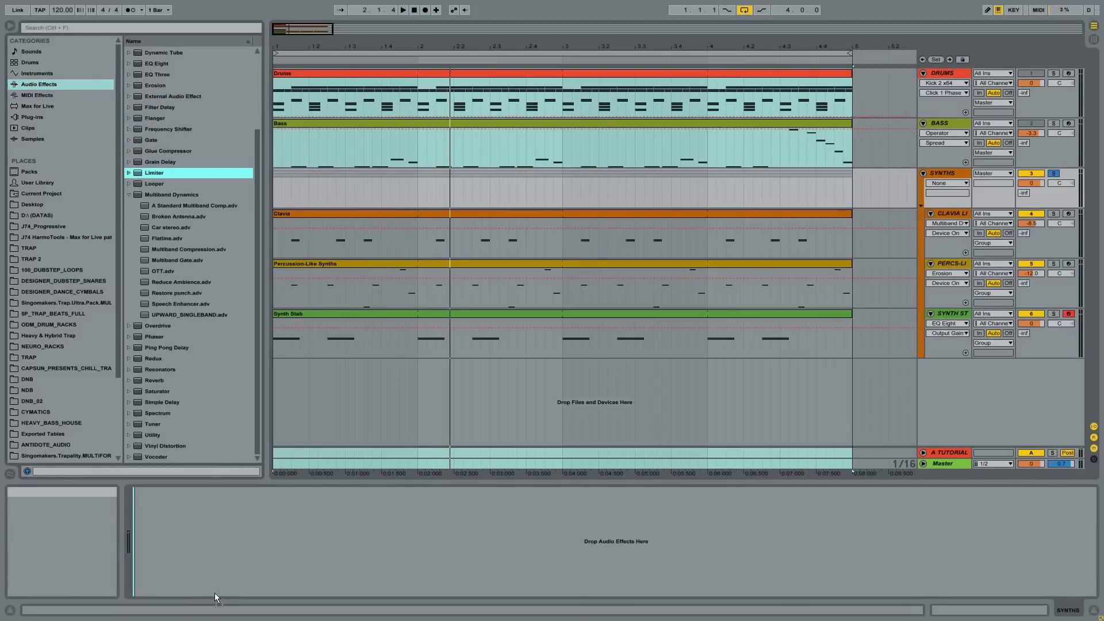
drag(167, 151, 148, 541)
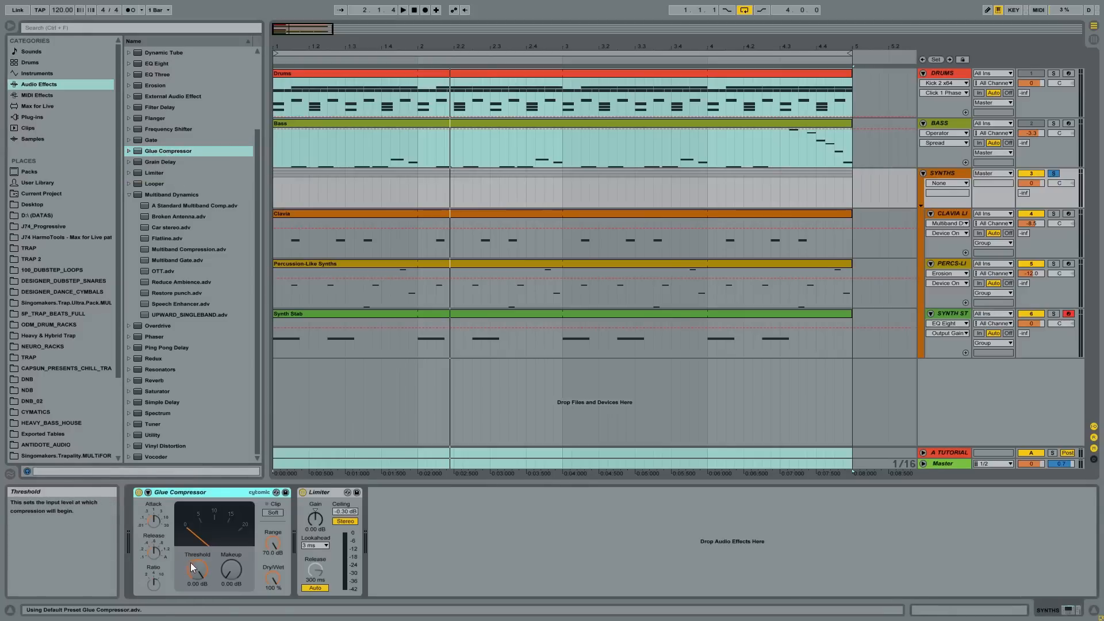
Step: During playback, lower the SYNTHS Glue Compressor threshold to about -16.8 dB and raise its makeup gain to about 2.38 dB
key(space)
drag(196, 571, 197, 595)
click(153, 521)
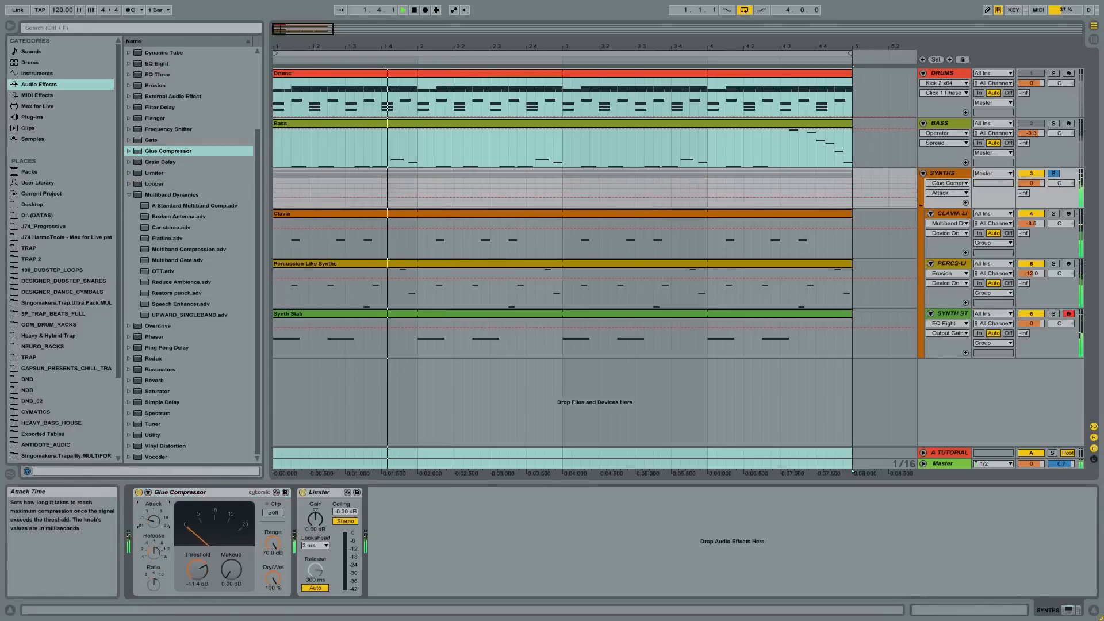
drag(154, 551, 220, 556)
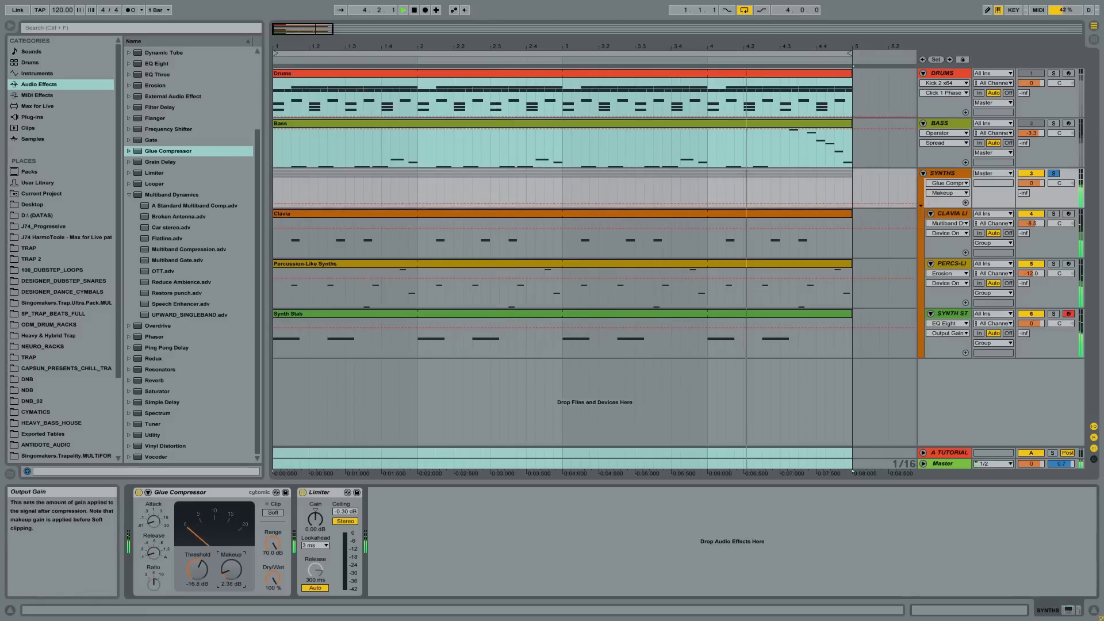
Step: Unsolo the SYNTHS group and raise the Glue Compressor makeup gain to 3.02 dB in the full mix
click(1054, 173)
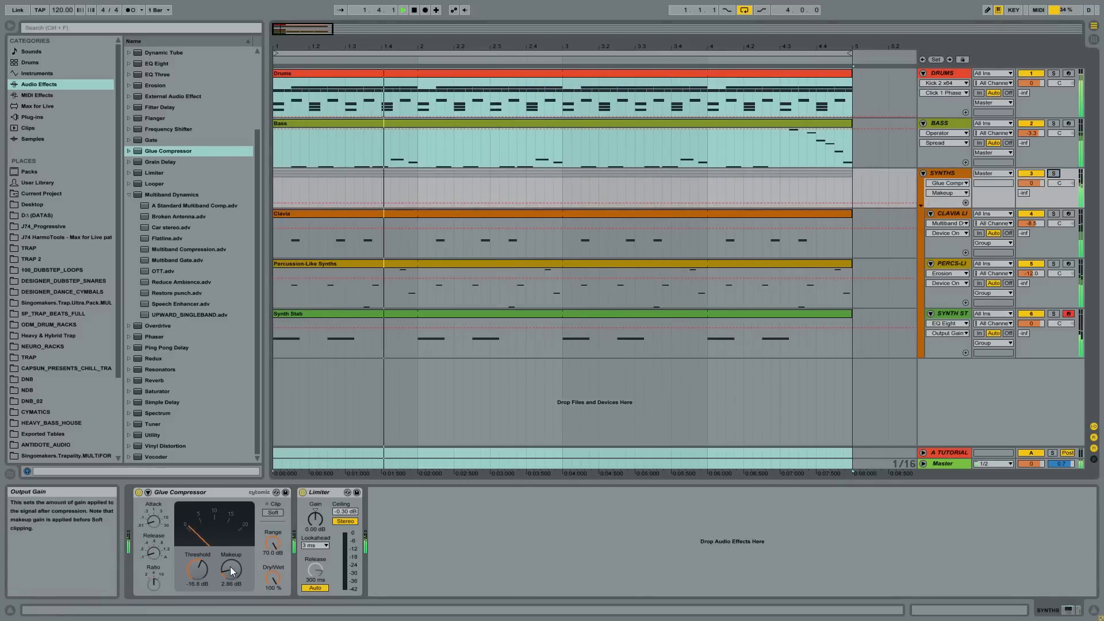
key(Up)
key(Up)
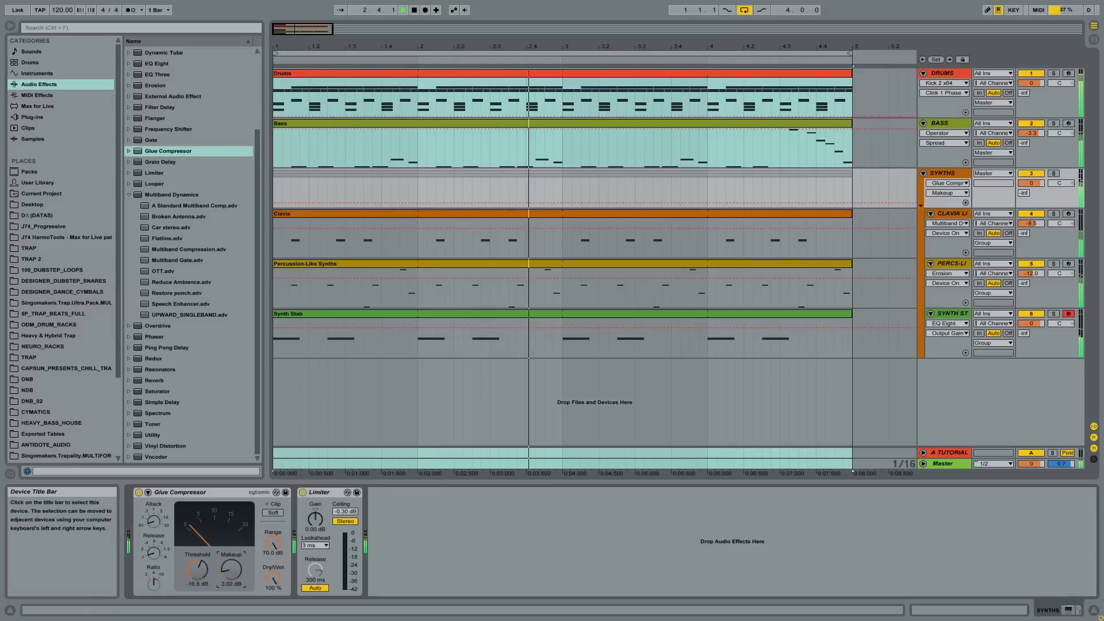
Step: Reset the SYNTHS Glue Compressor's makeup gain to 0.00 dB, bypass the compressor and briefly audition the full mix
key(Delete)
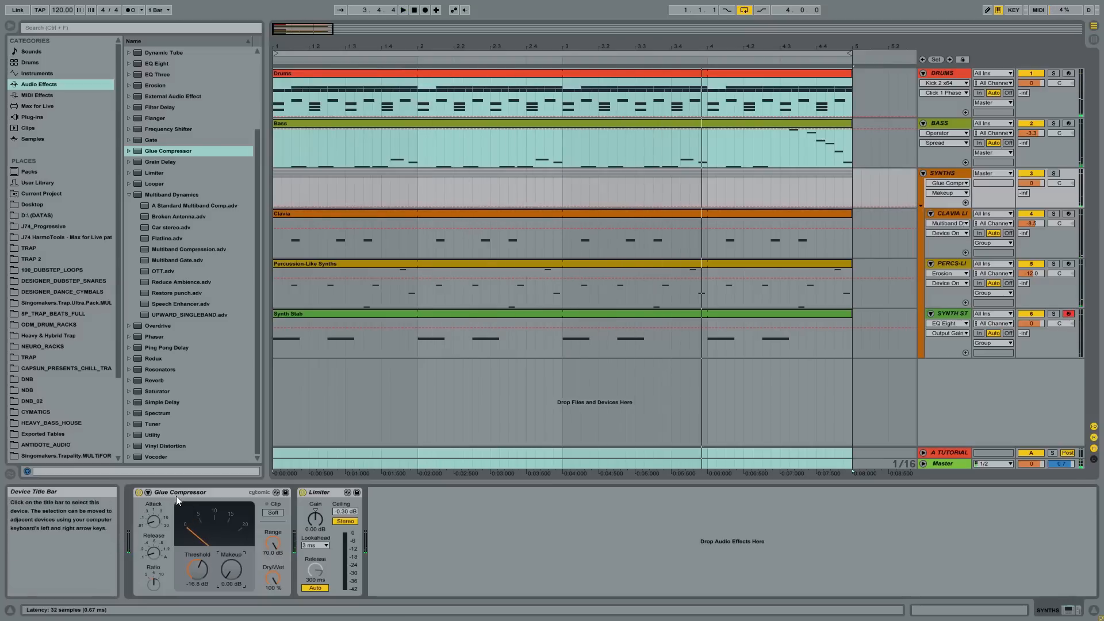
click(176, 496)
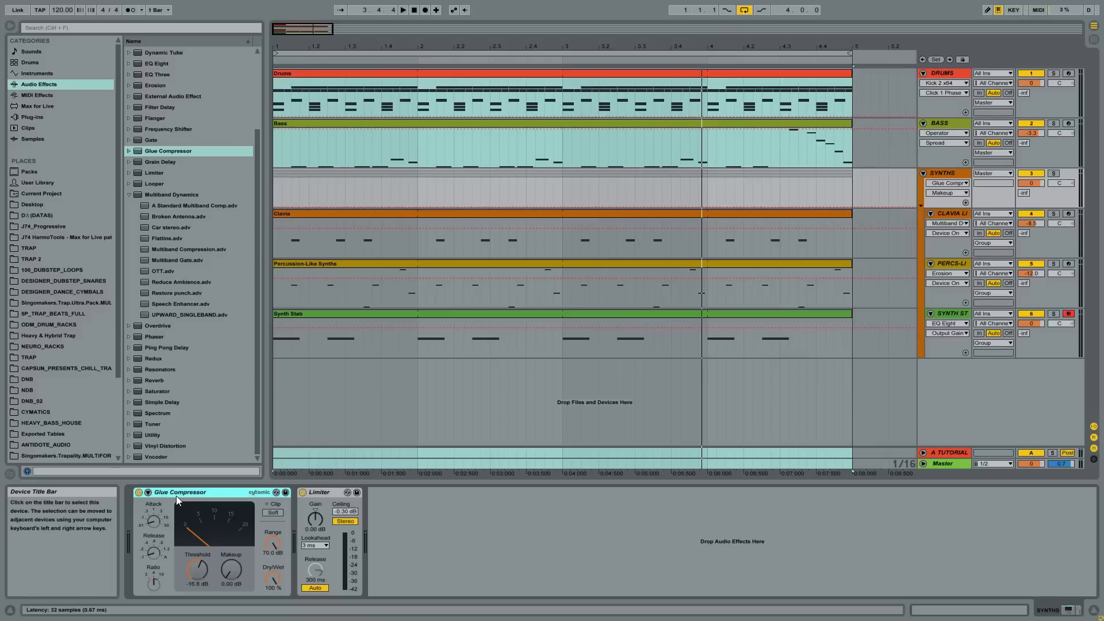
click(954, 170)
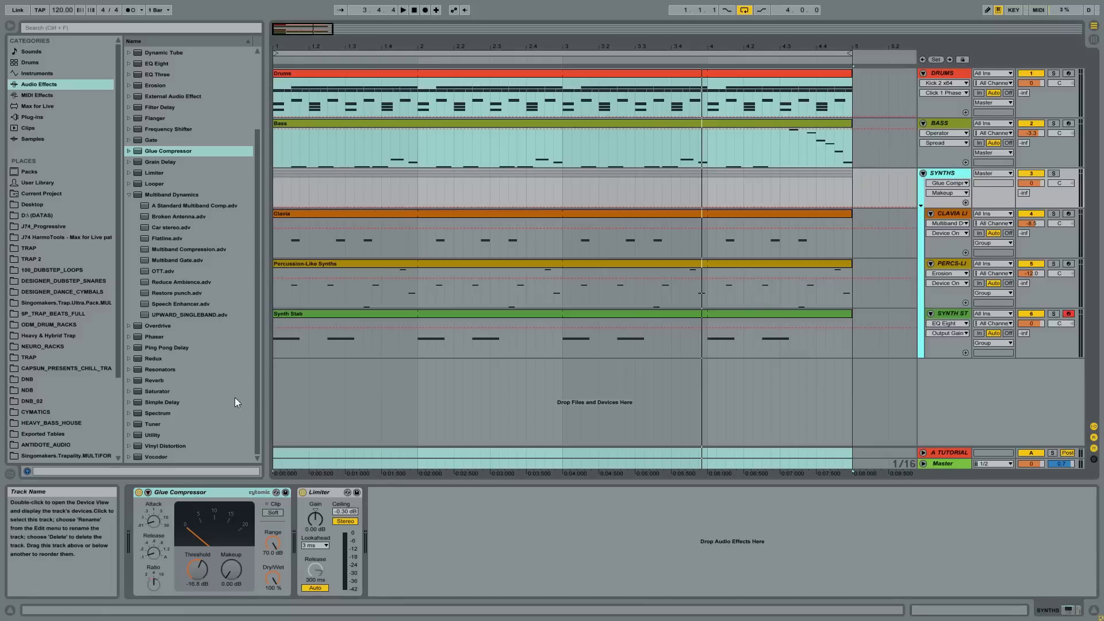
click(139, 492)
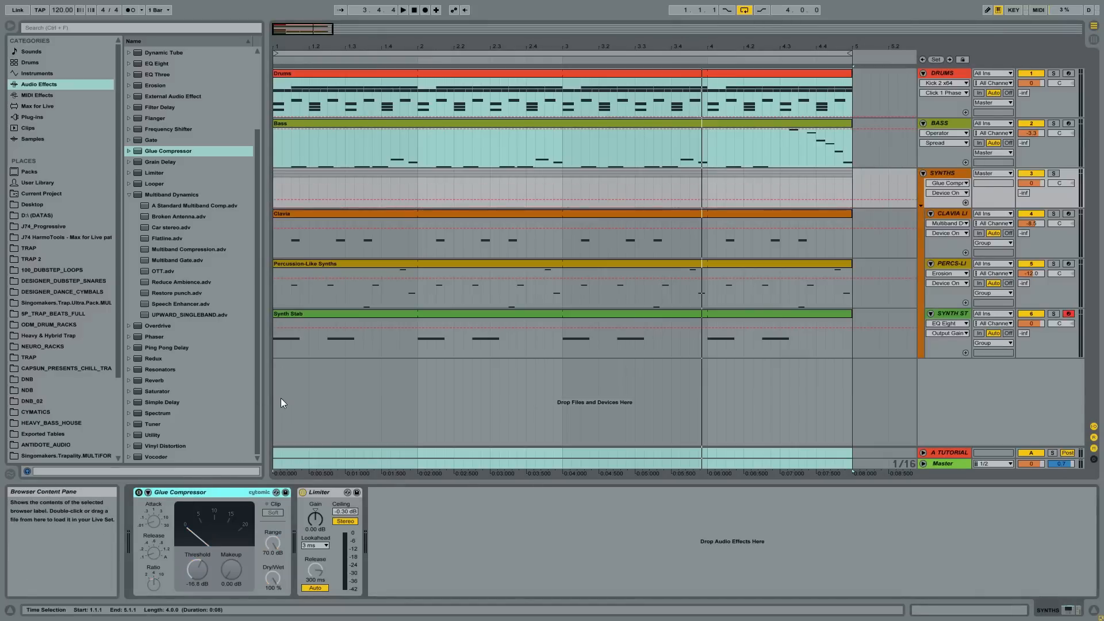
key(space)
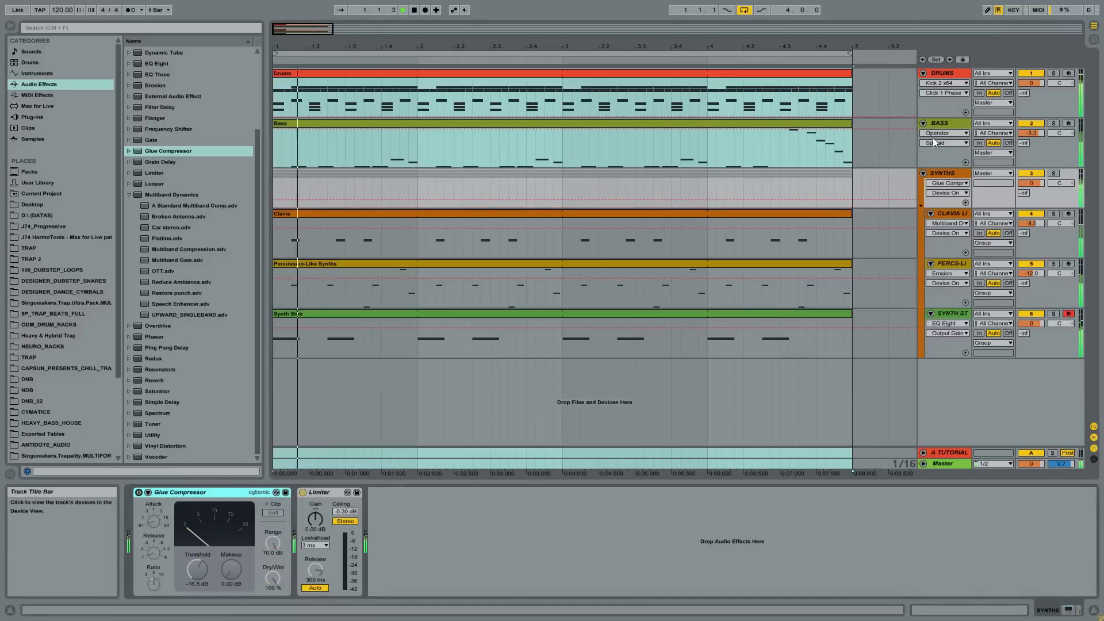
key(space)
Step: Solo the BASS track and insert a Limiter between EQ Eight and the signal analyzer in its device chain
click(1054, 123)
click(943, 125)
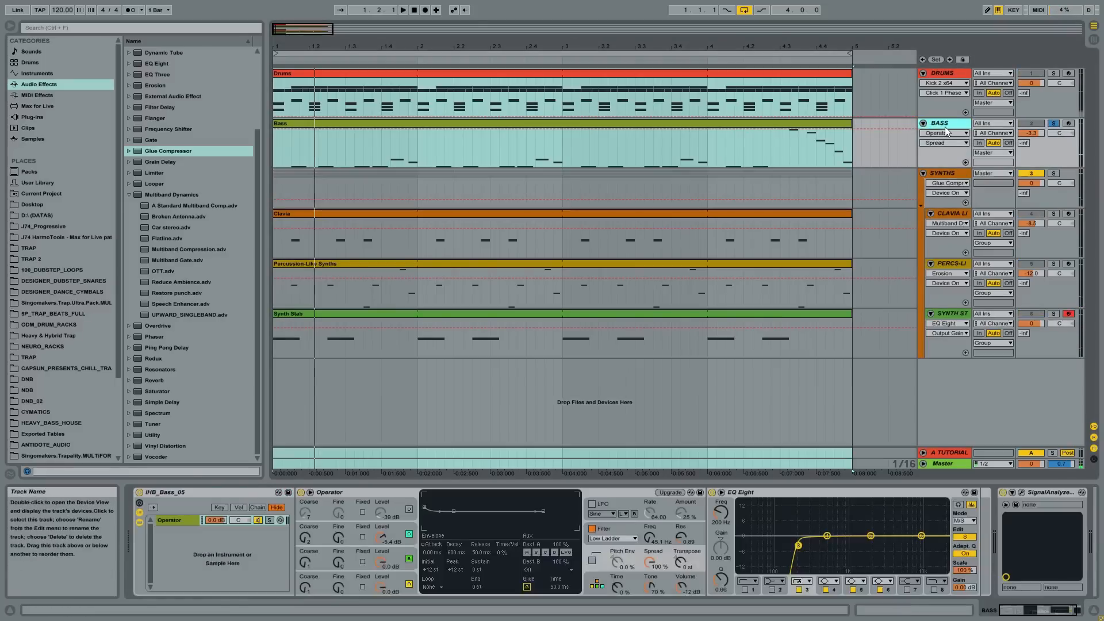
drag(1043, 610, 1069, 605)
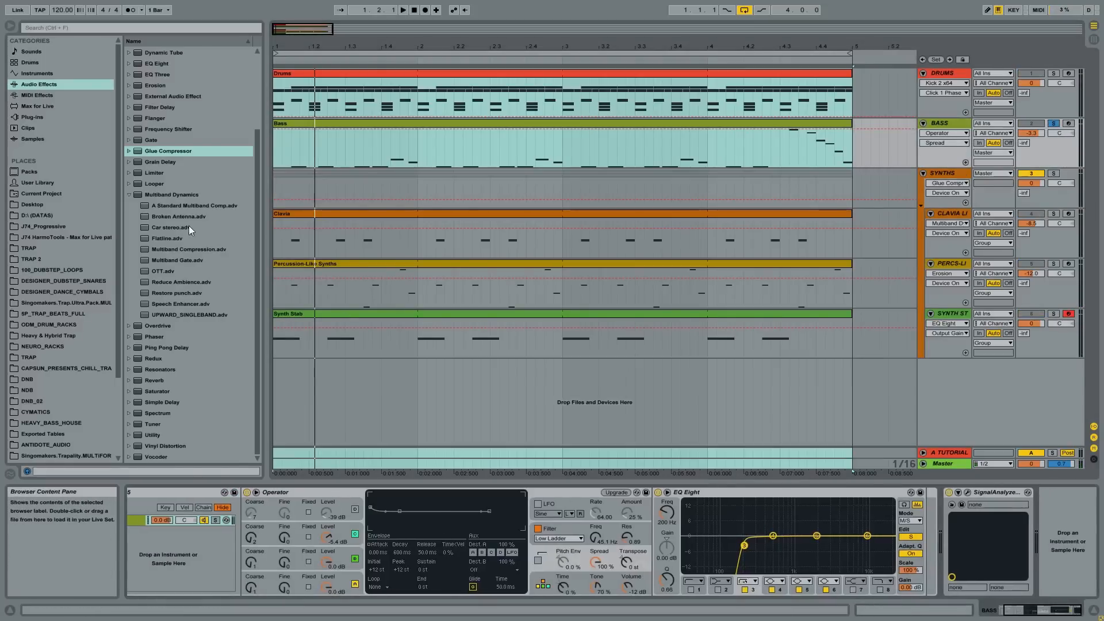
drag(152, 174, 942, 542)
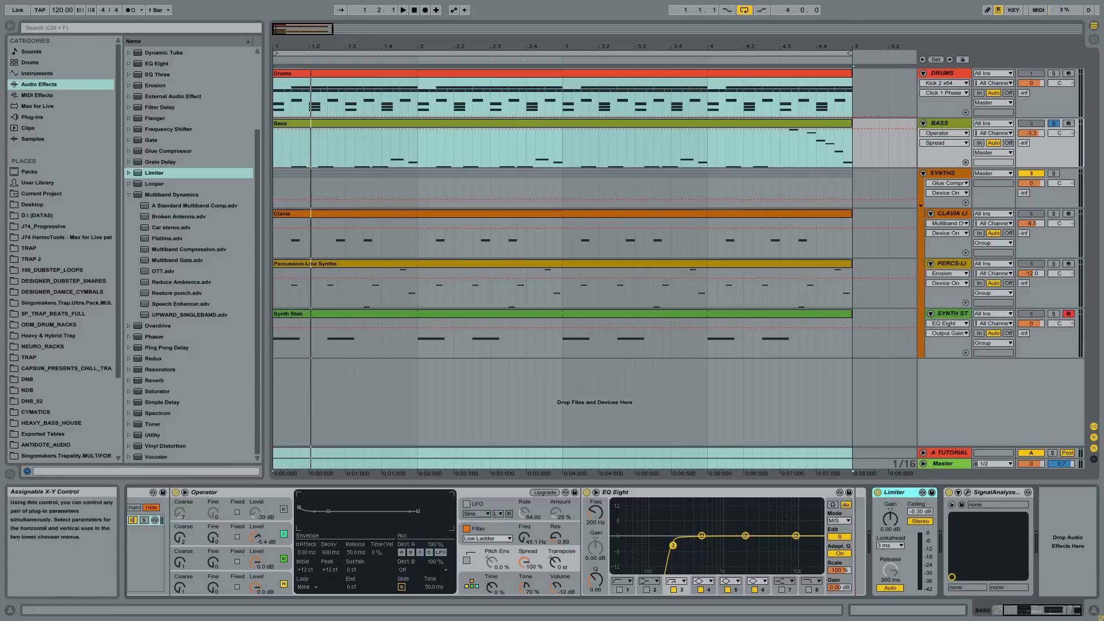
click(1023, 615)
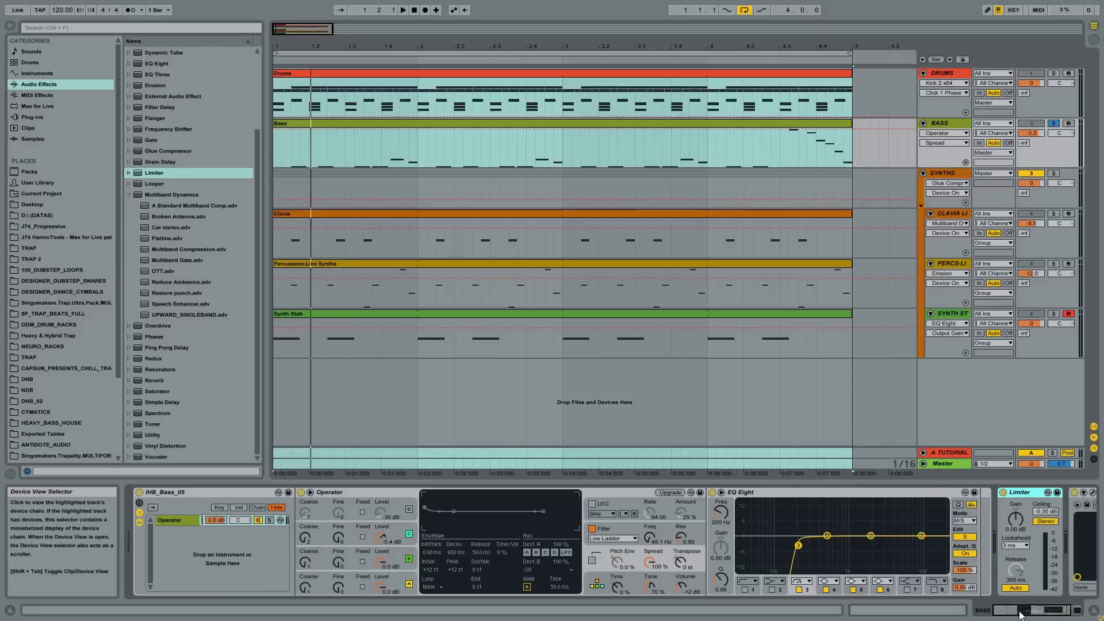
click(1021, 615)
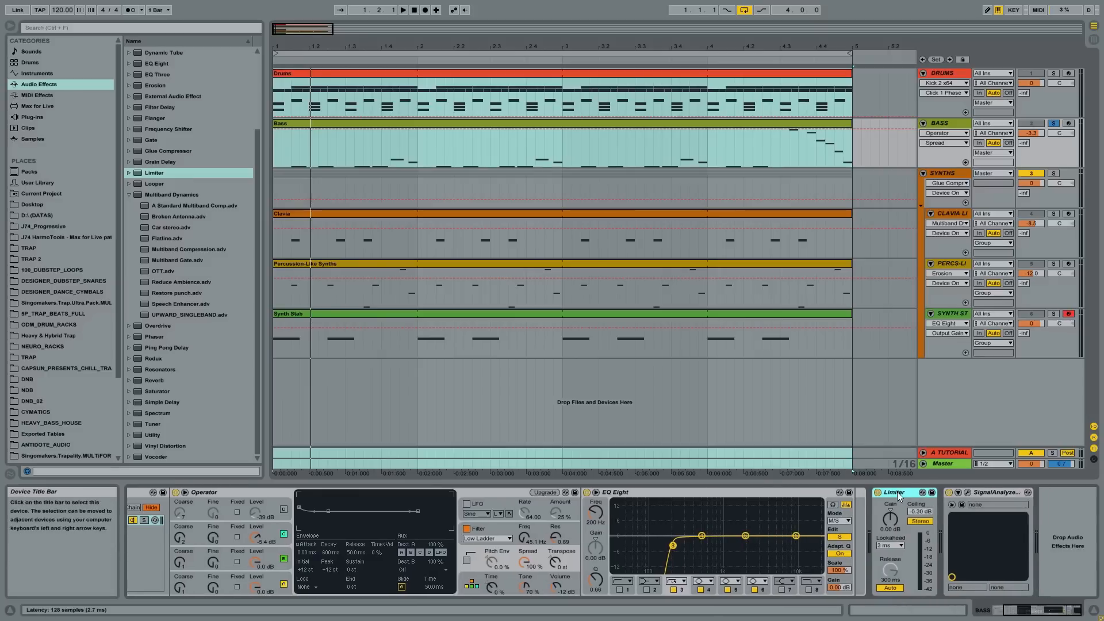
Step: Audition the BASS track through its Limiter, and unsolo the track during playback
key(space)
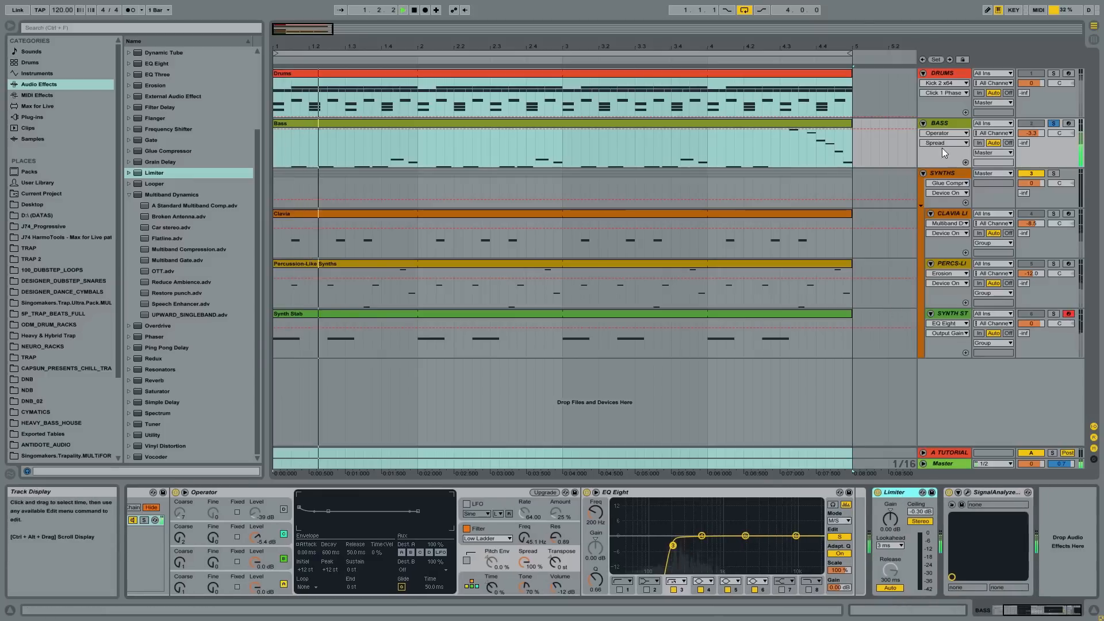
click(950, 124)
click(1054, 125)
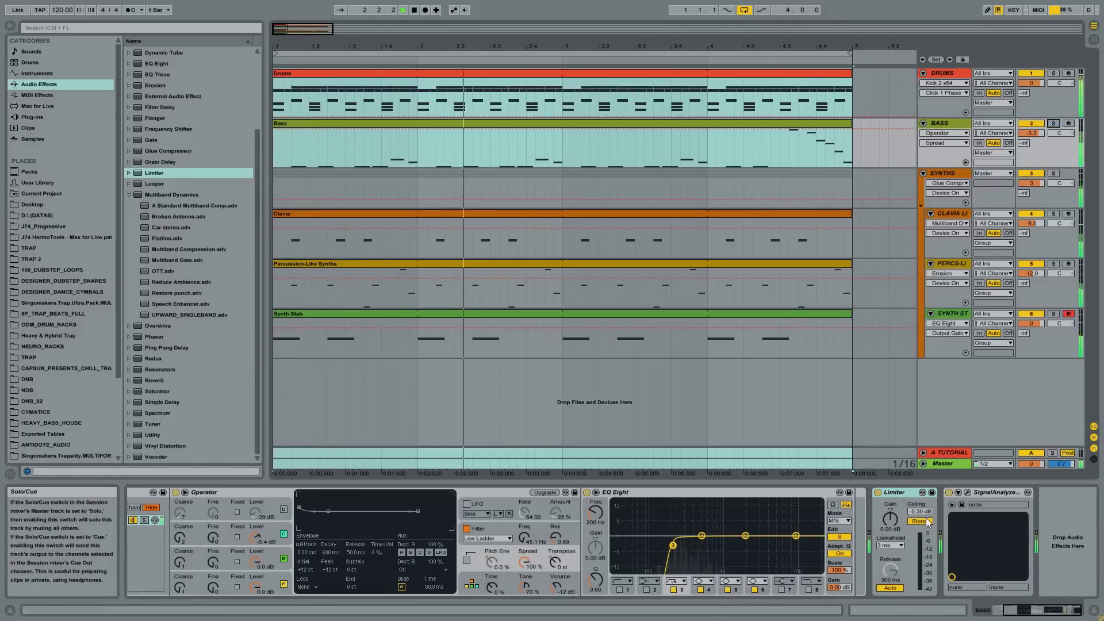
click(898, 493)
Step: Open the Master track's device chain, bypass its whole Audio Effect Rack and audition the unprocessed mix
click(944, 464)
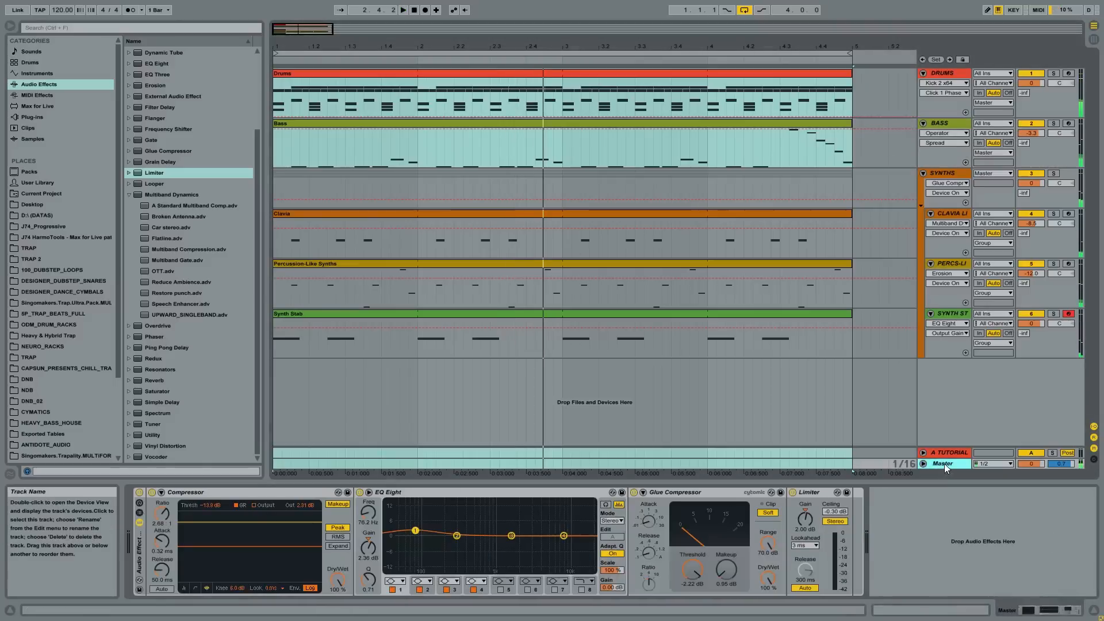
click(140, 551)
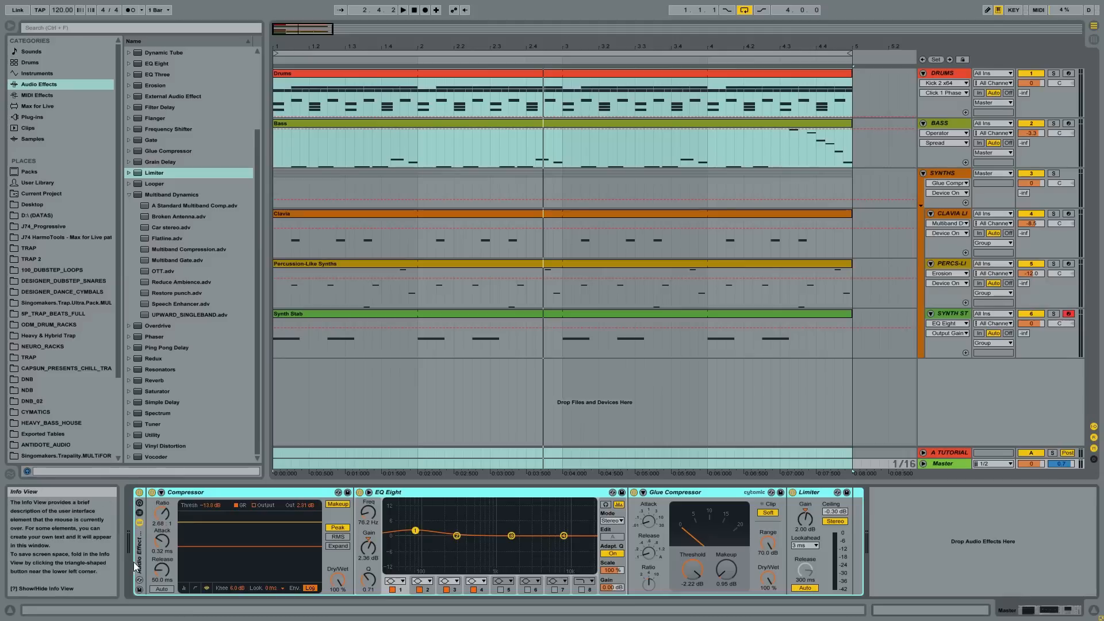
click(139, 493)
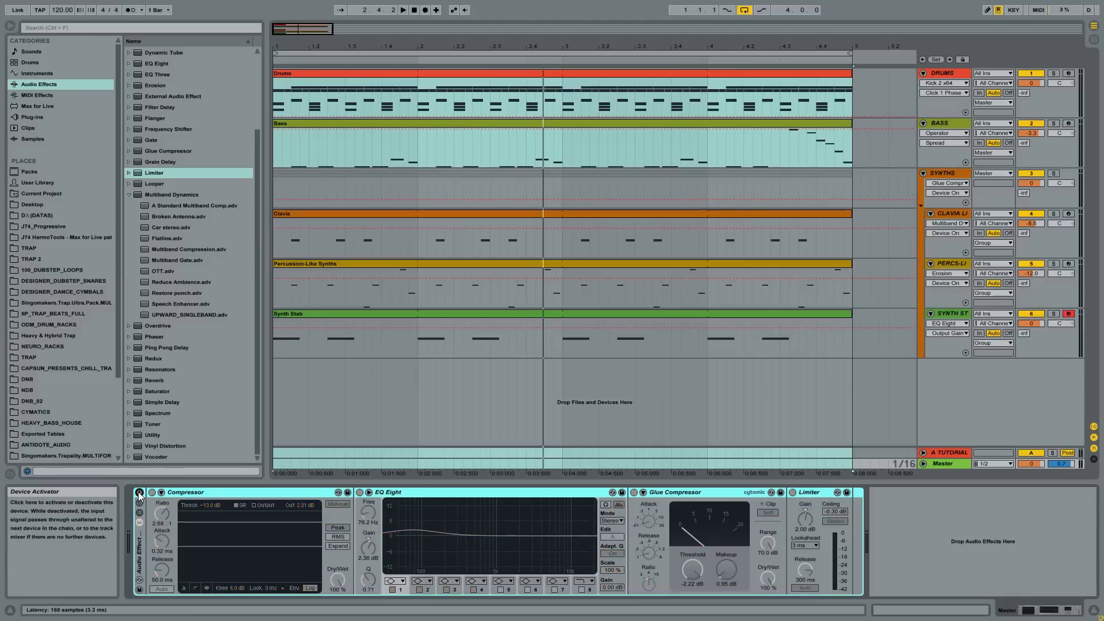
key(space)
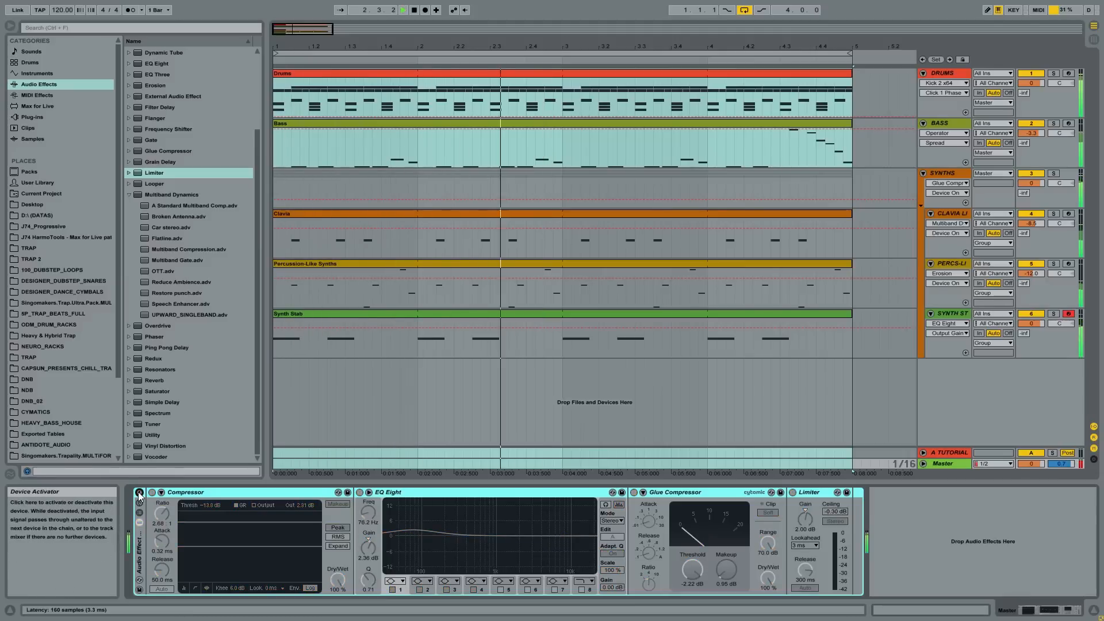
key(space)
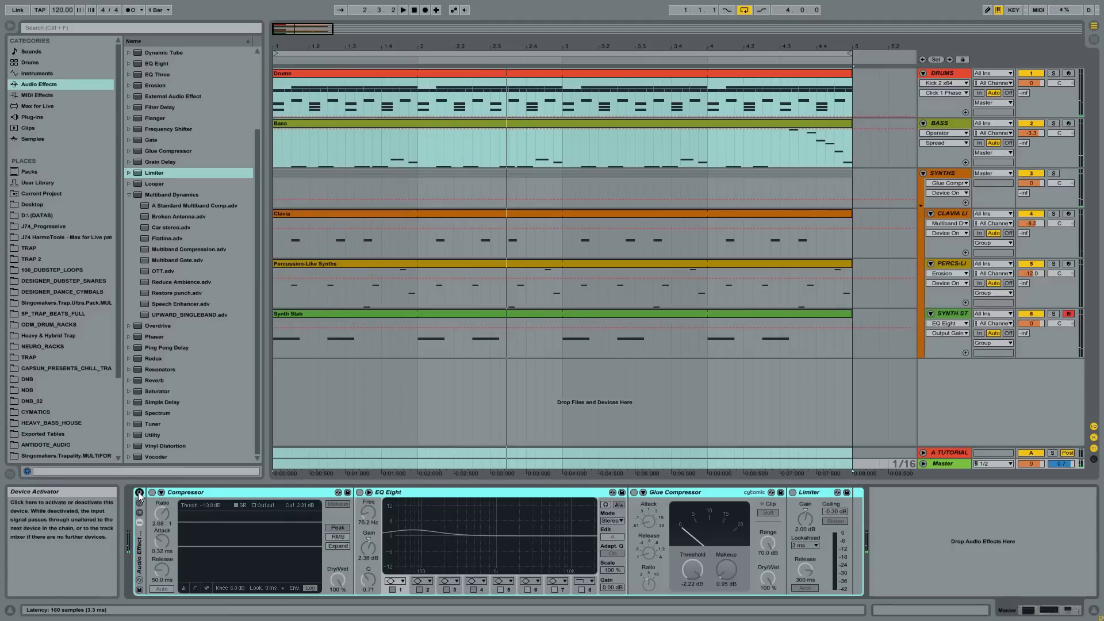
Step: Unfold the Master track and enlarge it to a tall height to check its level meter during playback
key(space)
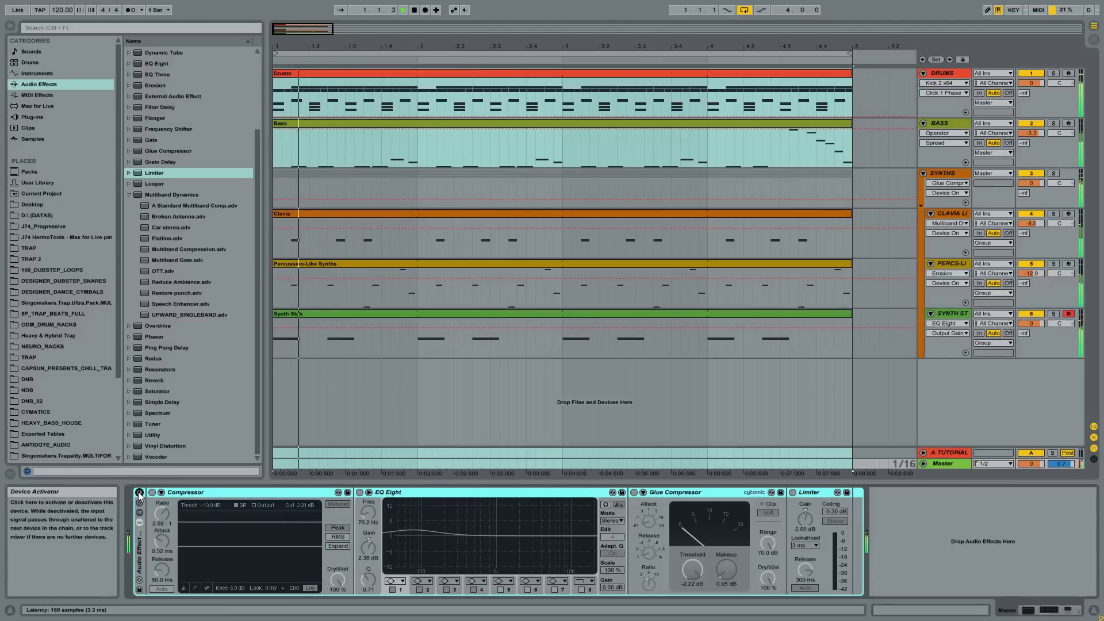
click(925, 464)
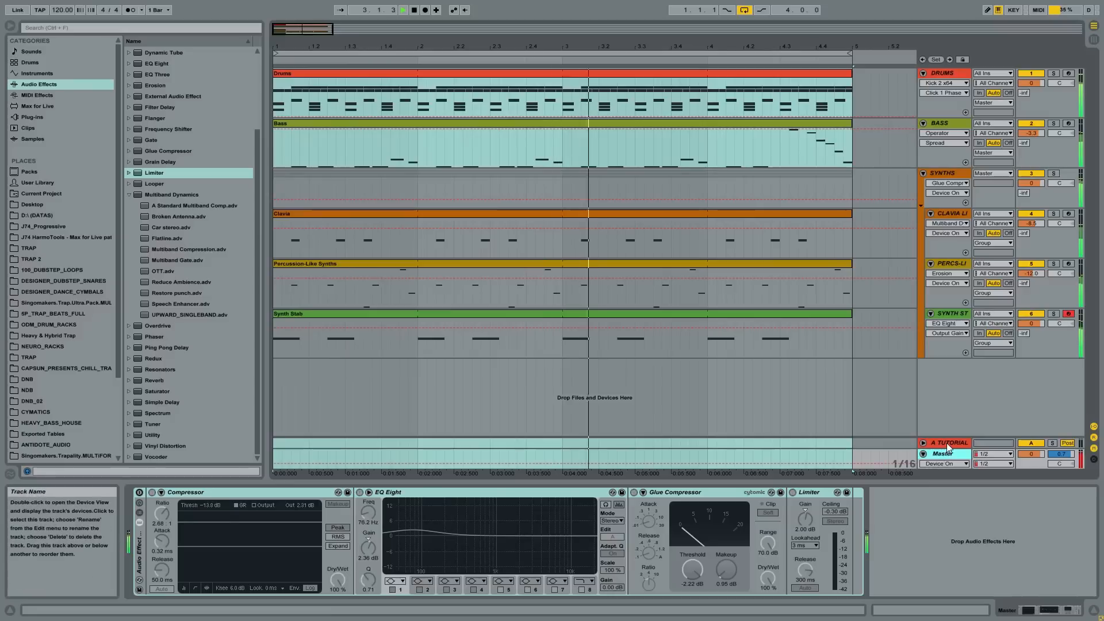
drag(941, 447, 944, 271)
key(space)
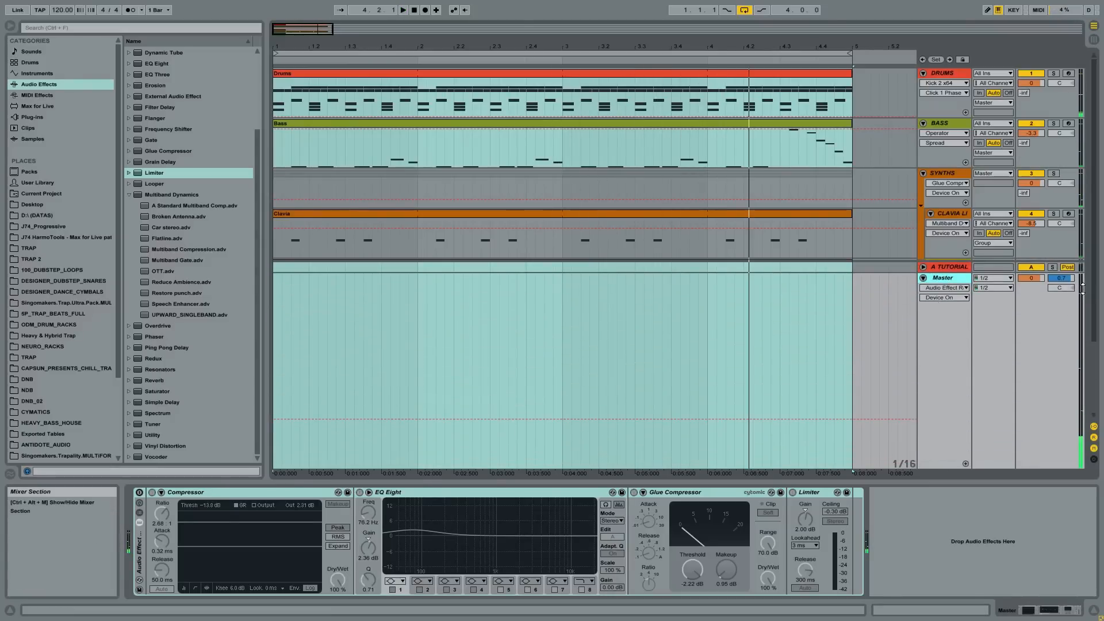
key(space)
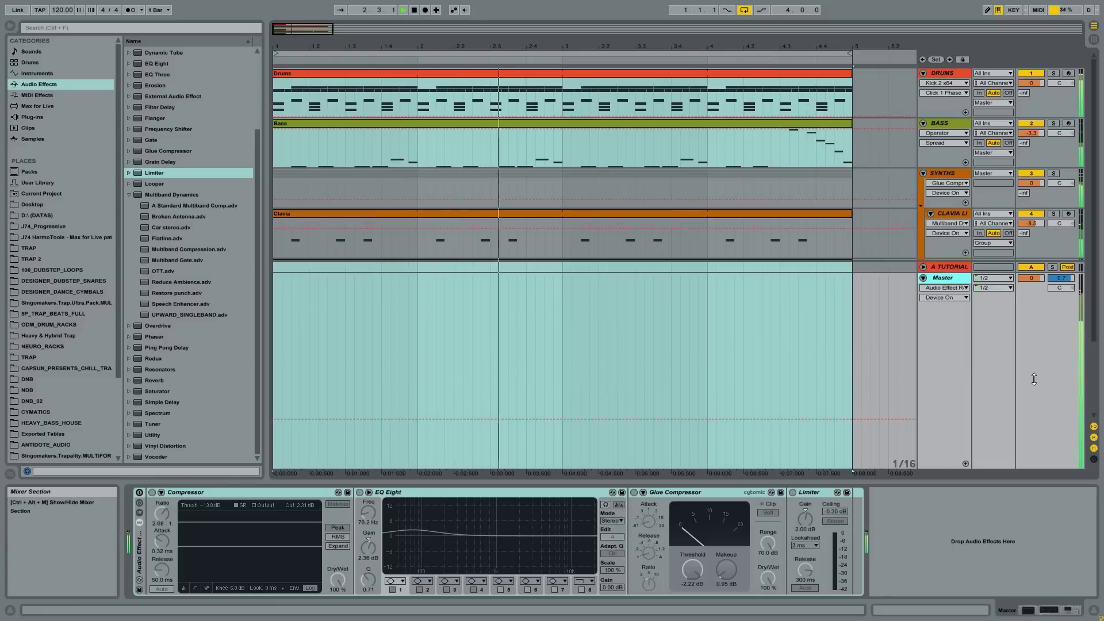
key(space)
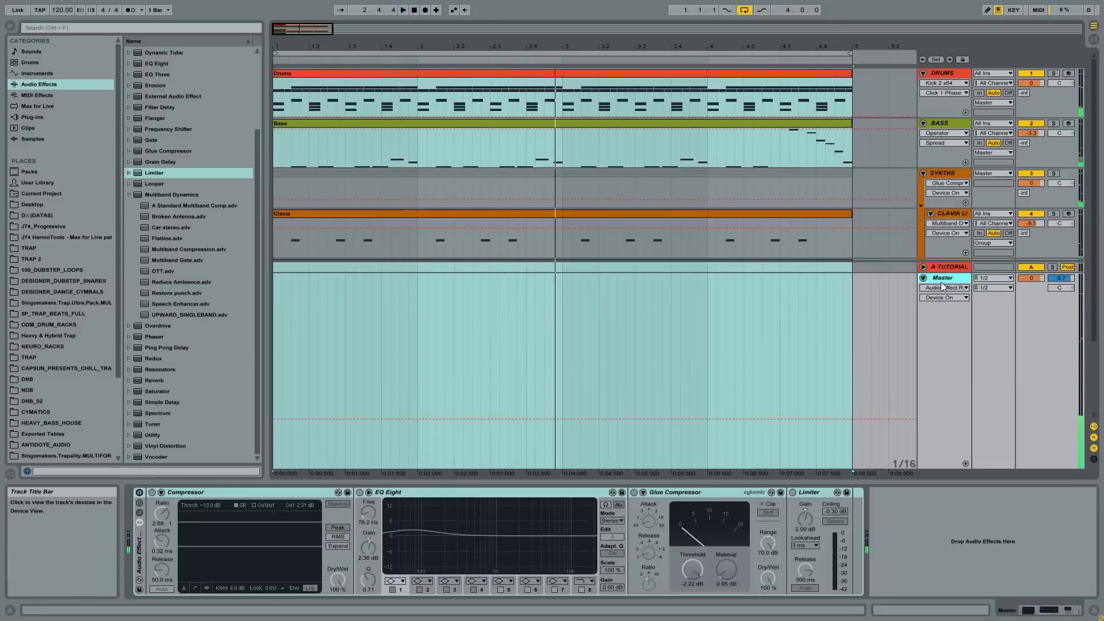
Step: Reactivate the Master's Audio Effect Rack and turn off its EQ Eight, Glue Compressor and Limiter, leaving only Compressor active
click(140, 492)
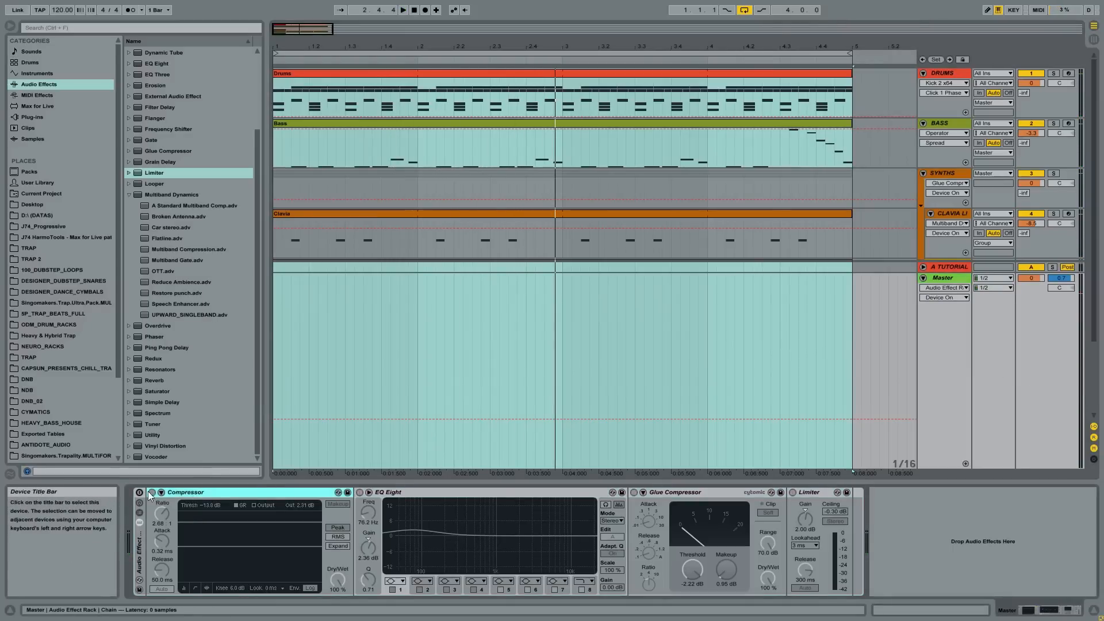
click(360, 493)
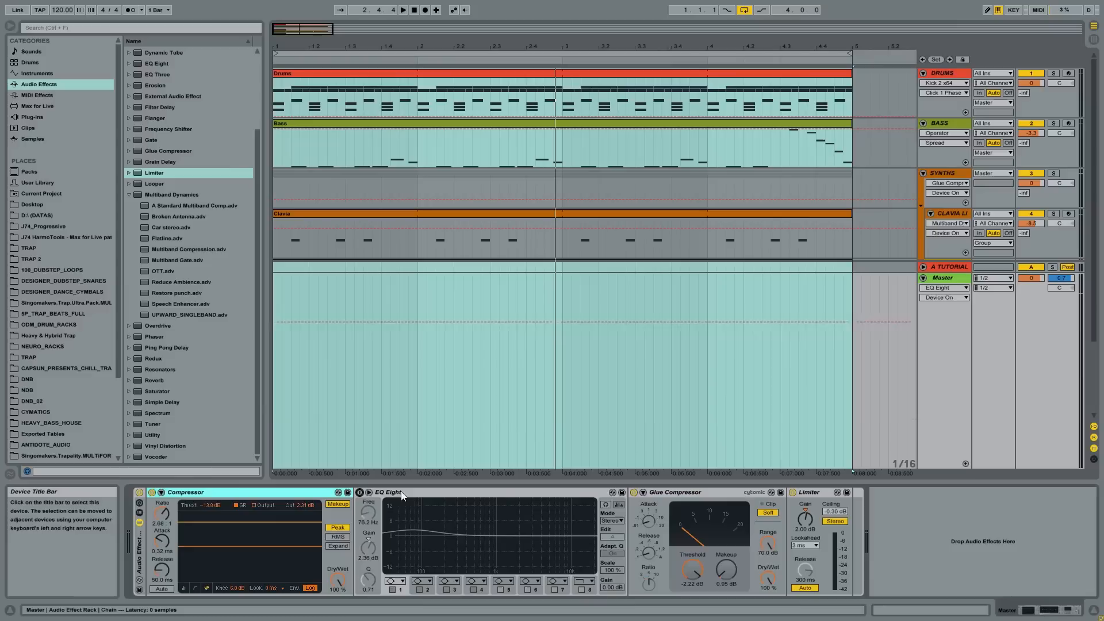
click(634, 492)
click(793, 492)
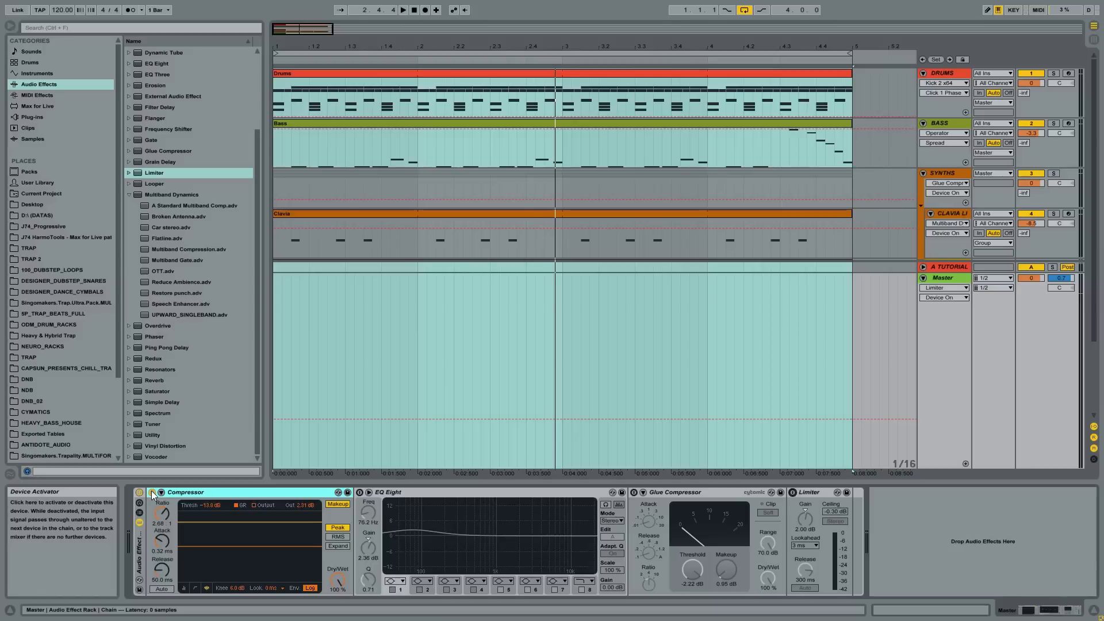
Step: Locate Compressor among the audio effects and examine the Master Compressor's gain reduction during playback
scroll(190, 167, up, 3)
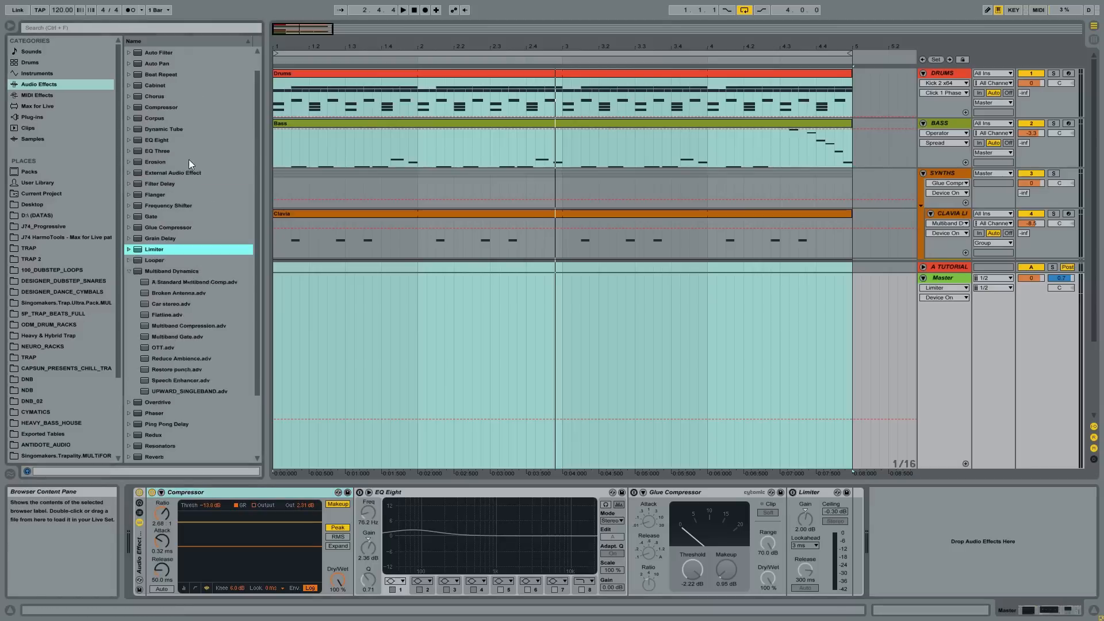
scroll(189, 158, up, 1)
click(145, 129)
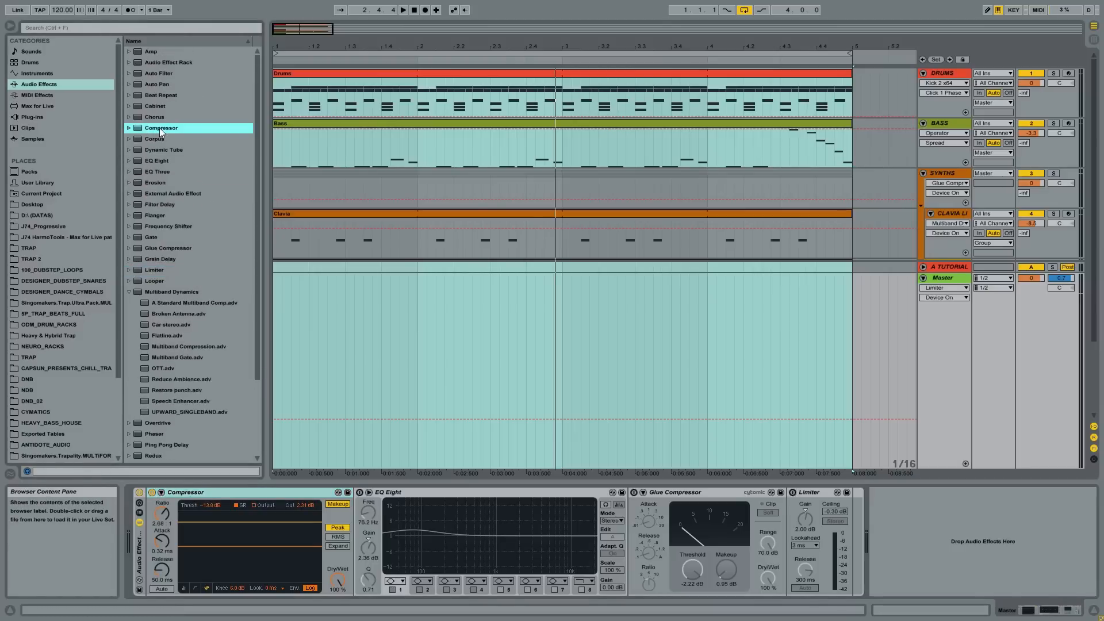
click(222, 494)
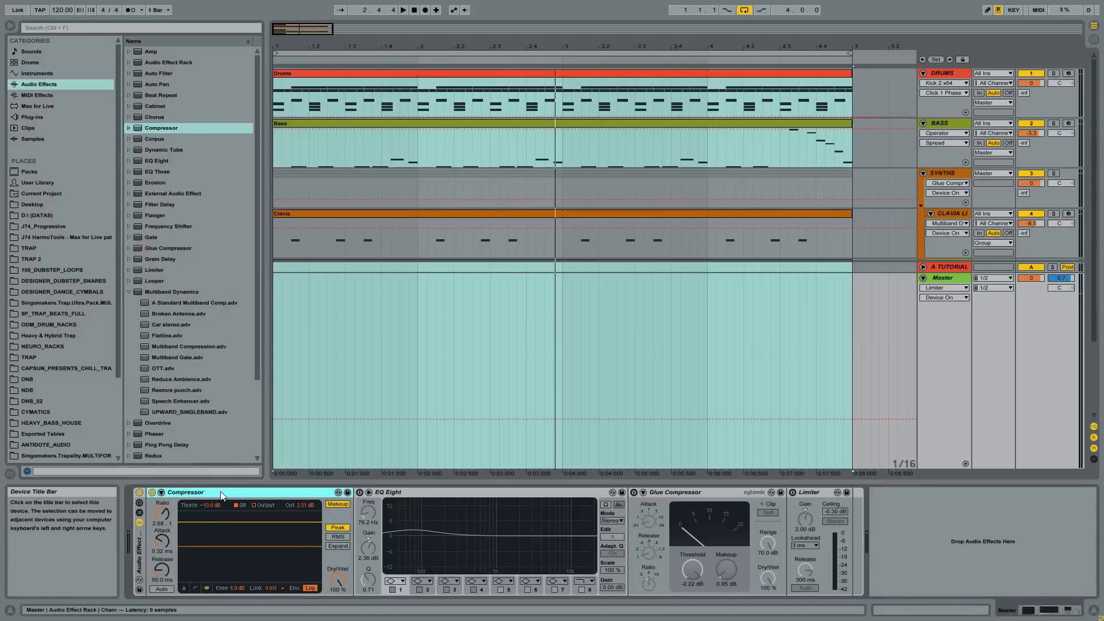
key(space)
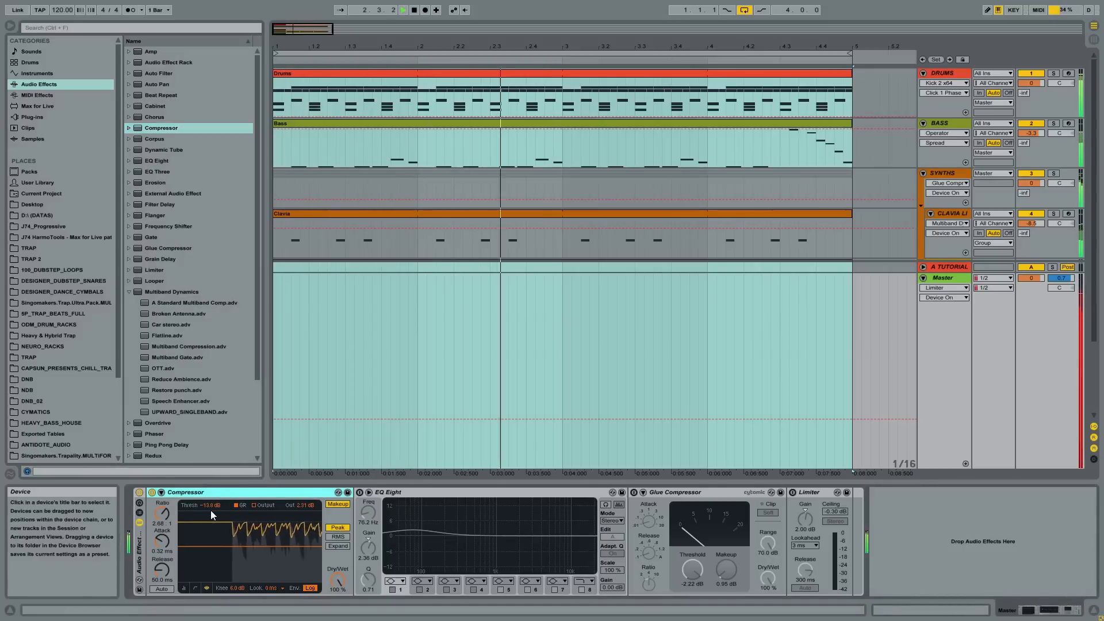
key(space)
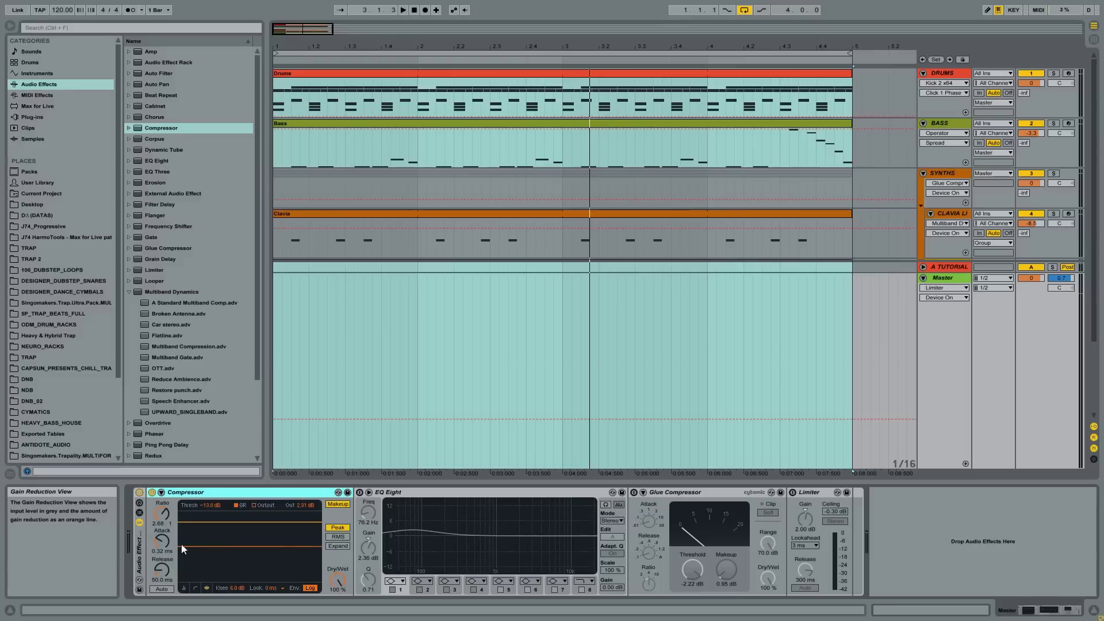
Step: Set the Master Compressor's attack to 0.16 ms, auditioning the mix before and after the change
key(space)
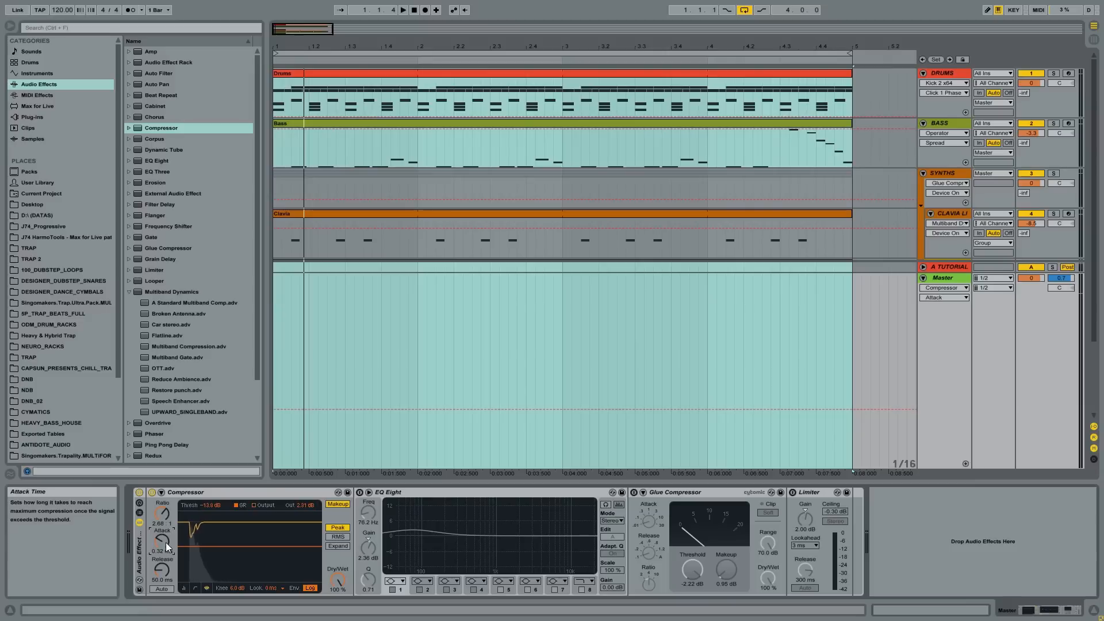
key(space)
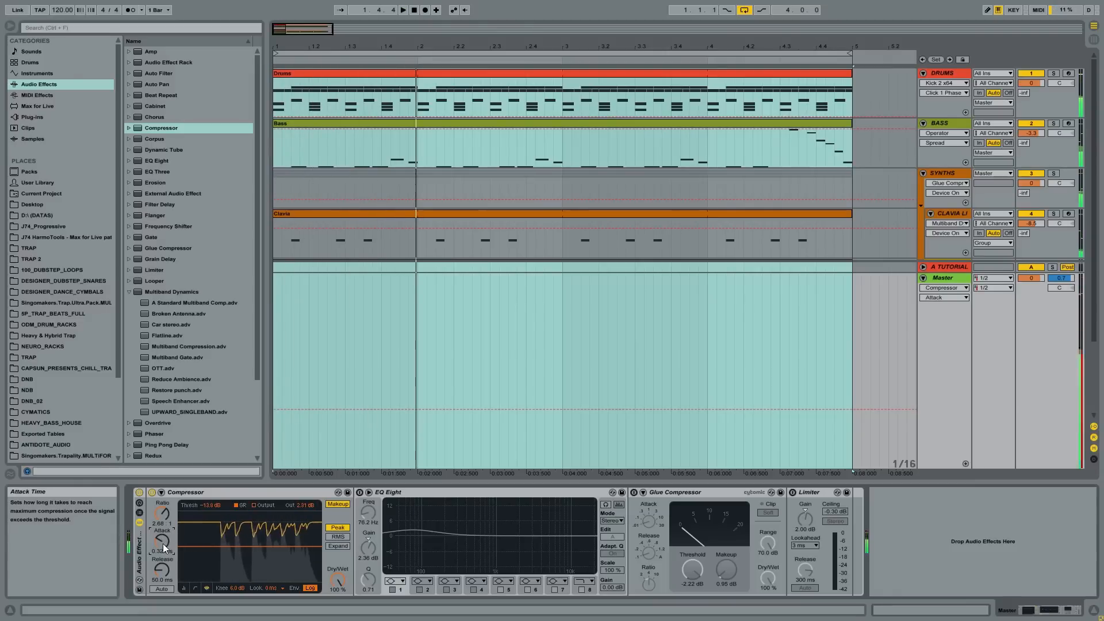
key(space)
mouse_move(162, 543)
mouse_down()
mouse_move(161, 566)
mouse_move(162, 537)
mouse_up()
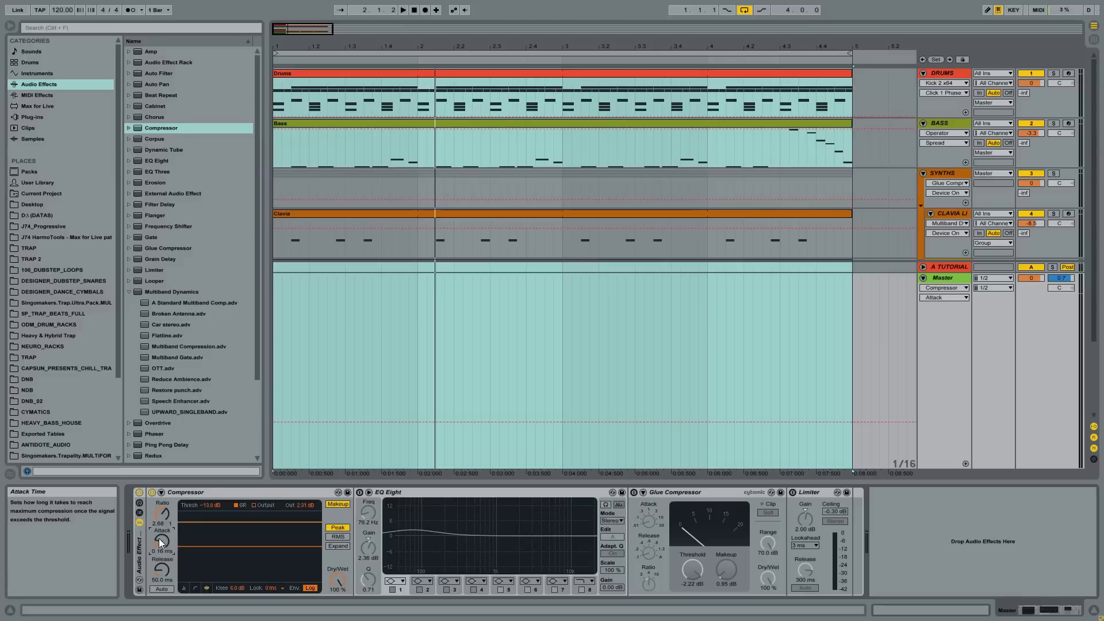
key(space)
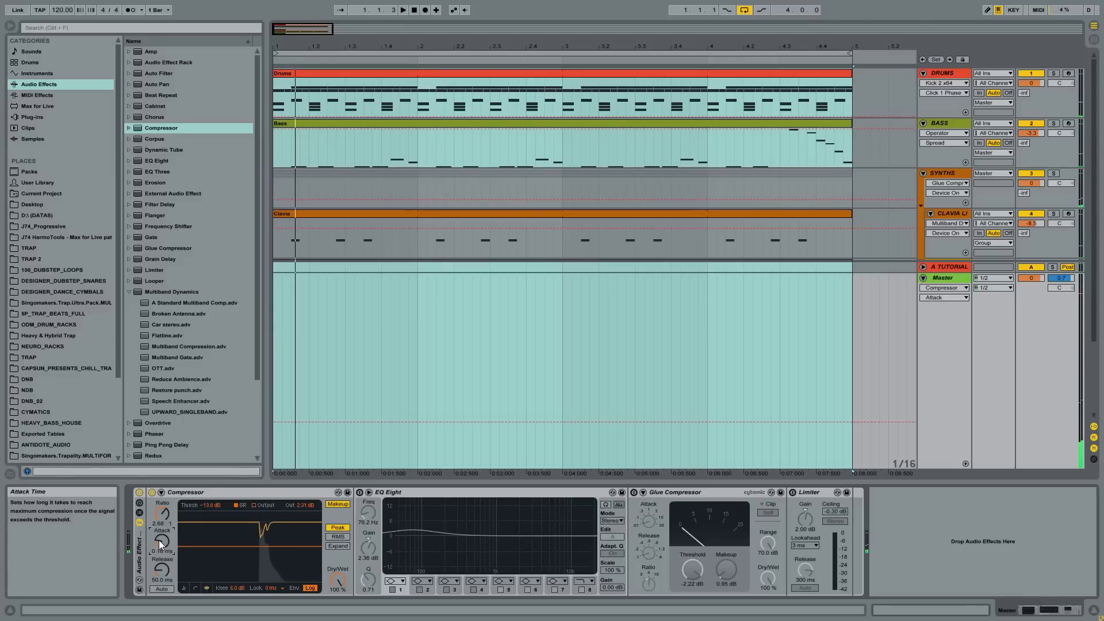
key(space)
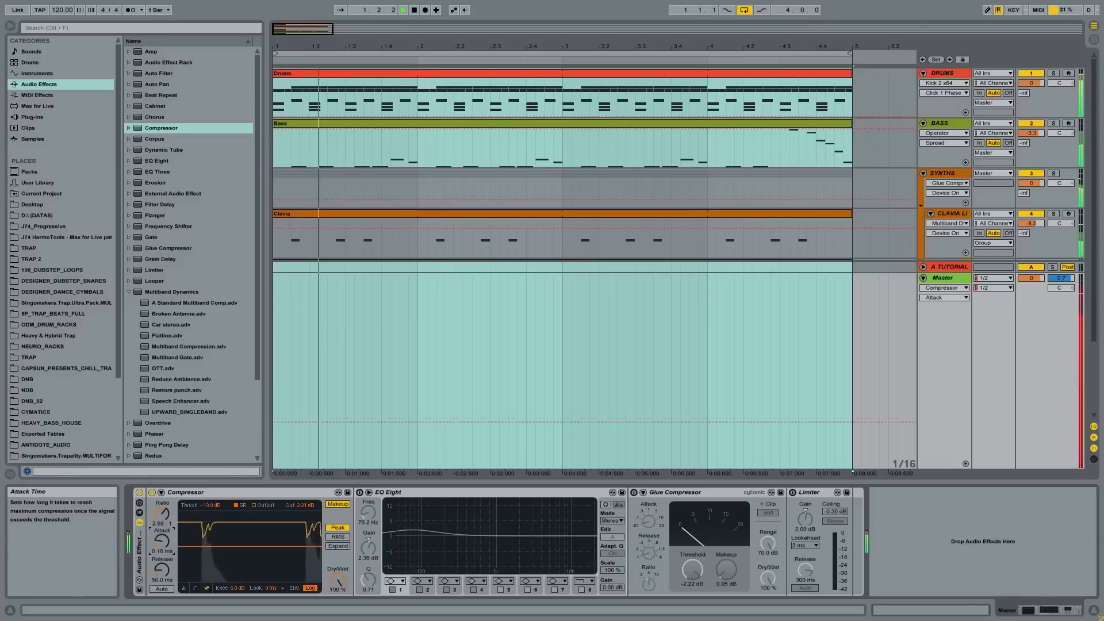
Step: Audition slower and faster attack times on the Master Compressor, such as 0.24 ms, and restore the attack to 0.16 ms
key(space)
mouse_move(162, 542)
mouse_down()
mouse_move(162, 495)
mouse_move(164, 539)
mouse_up()
key(space)
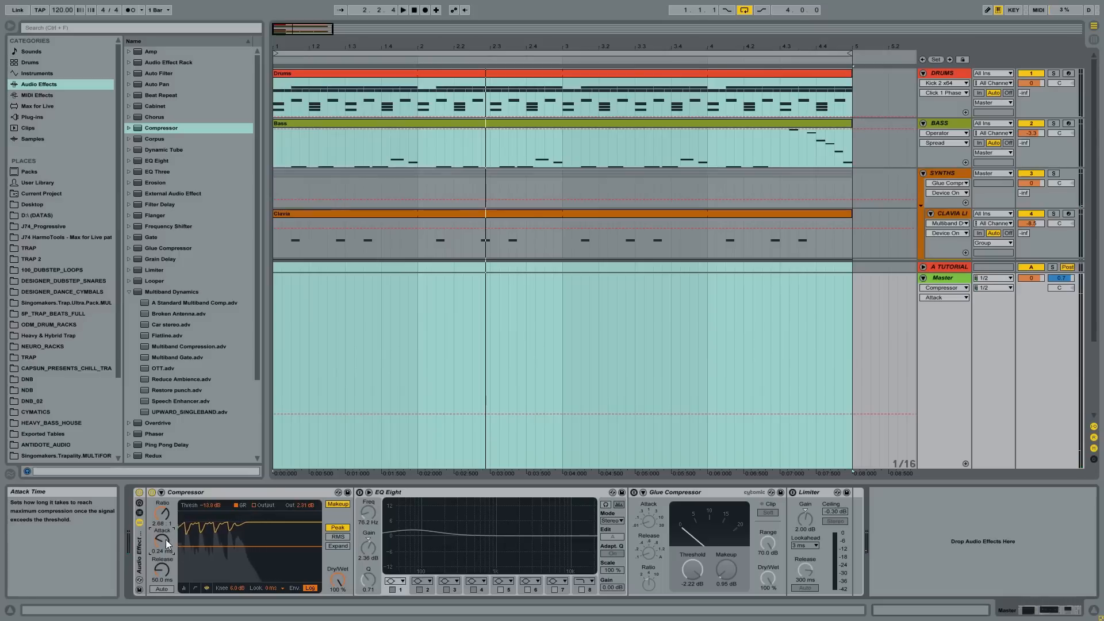
key(space)
key(space)
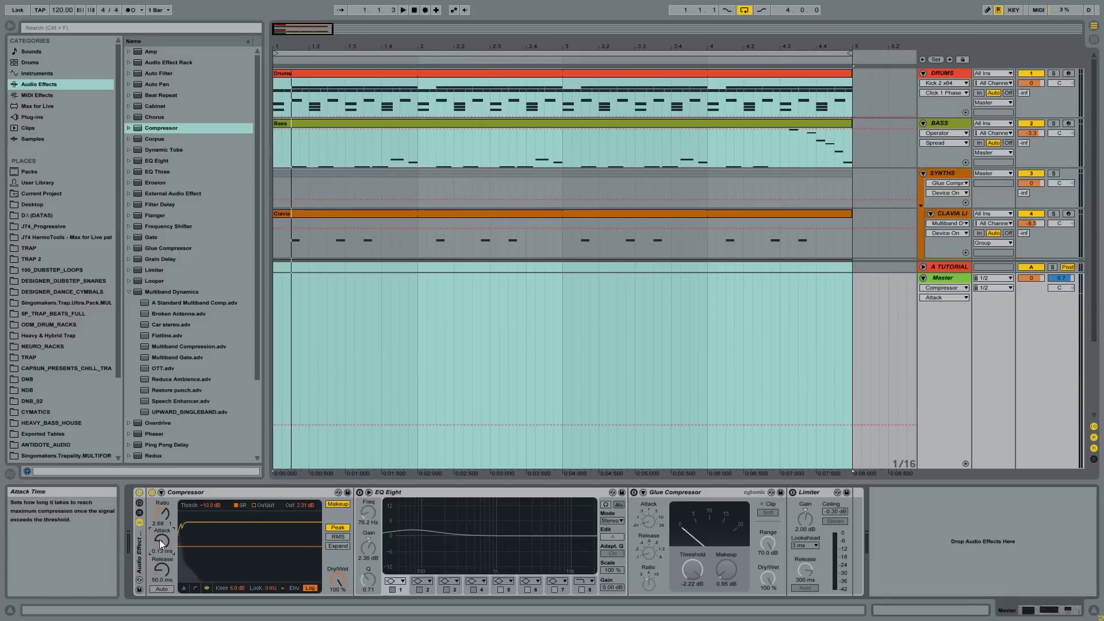
drag(160, 539, 160, 524)
text(0.16)
key(Return)
click(181, 495)
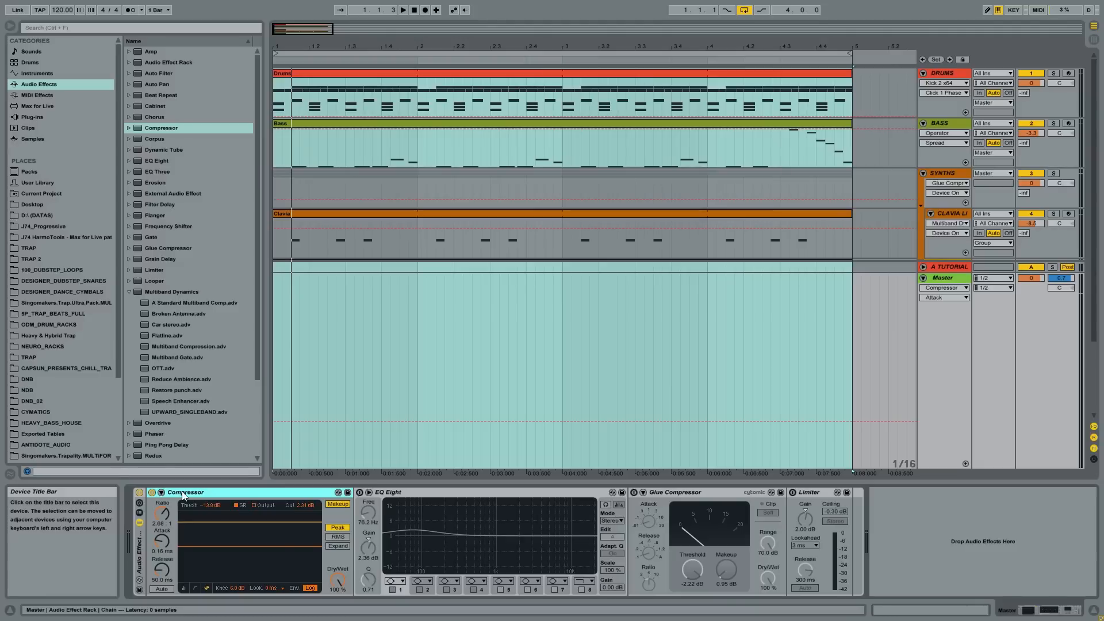
Step: Play the mix, lower the Master Compressor's release to 1.00 ms and audition the effect
key(space)
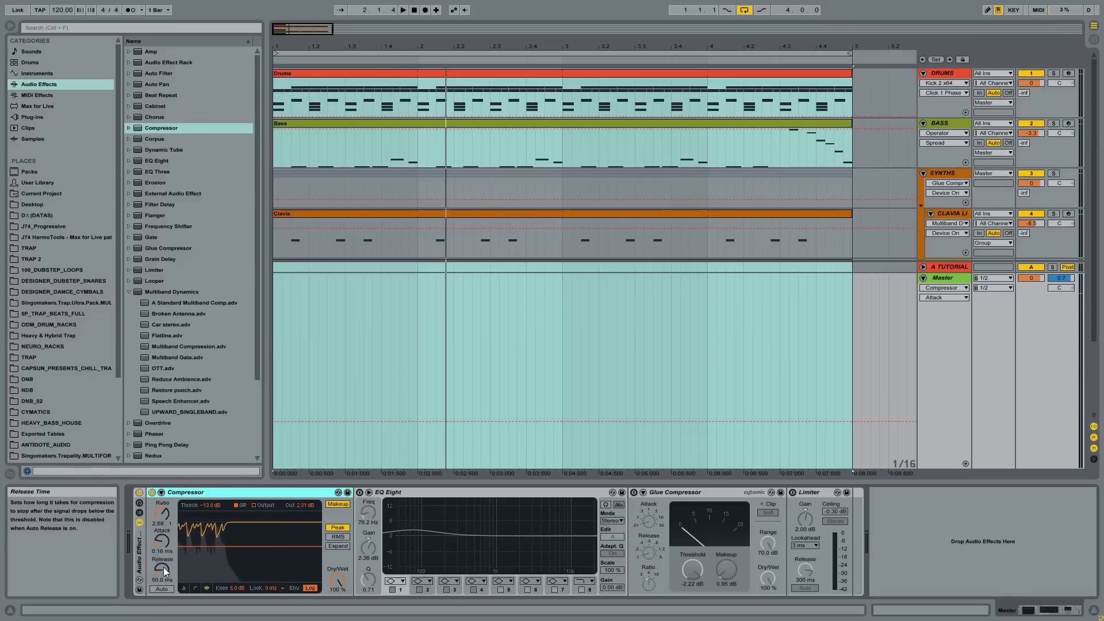
drag(163, 568, 163, 587)
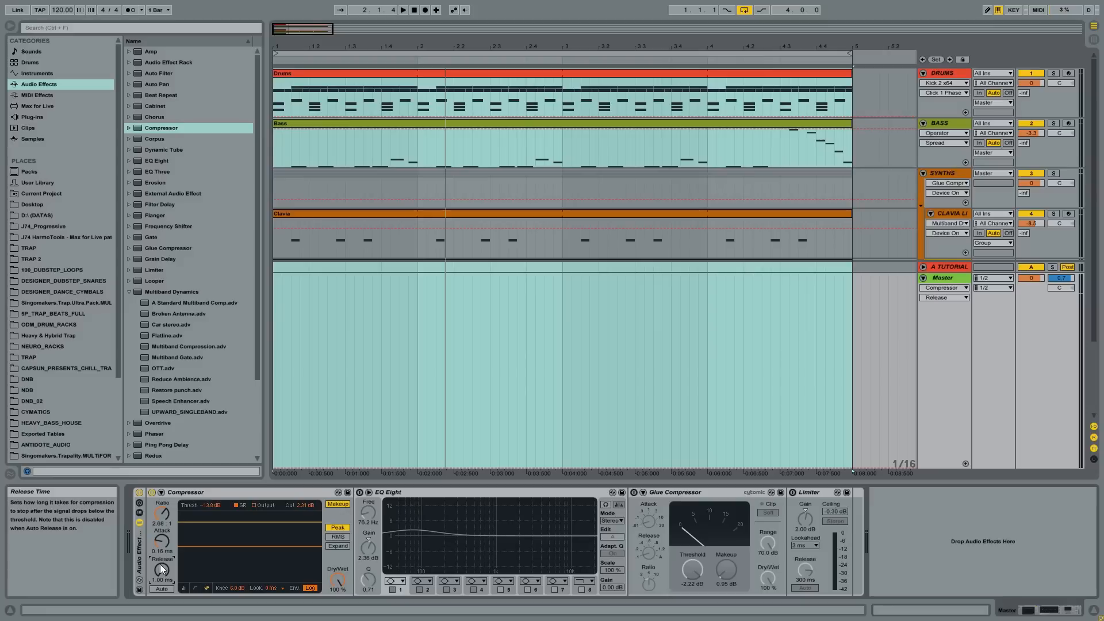
key(space)
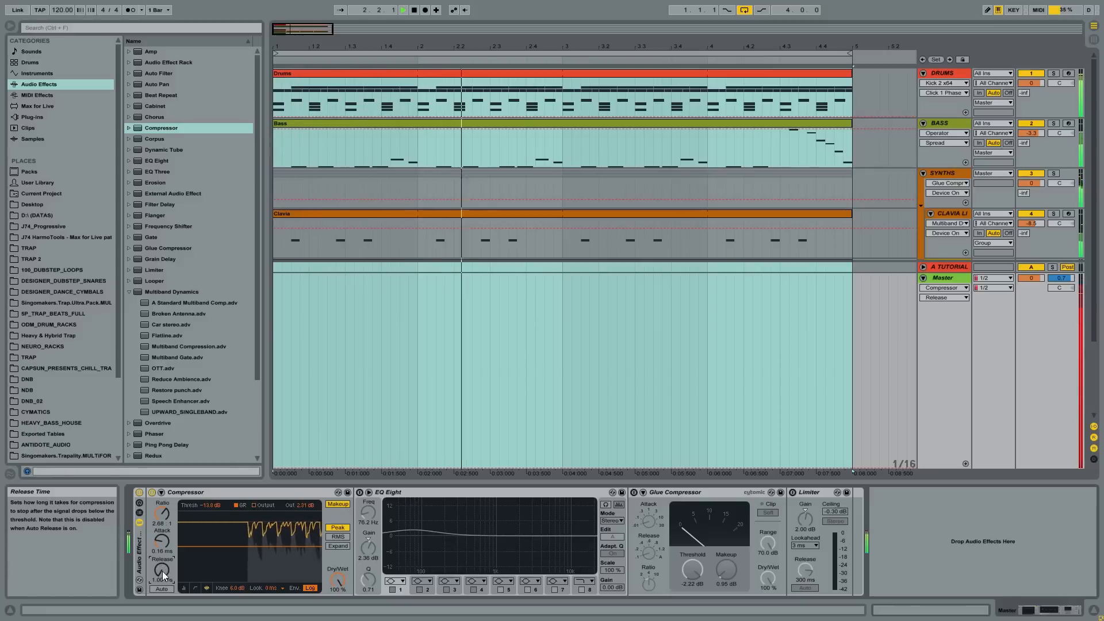
key(space)
key(space)
Step: Try longer release times on the Master Compressor during playback, and set the release back to 50 ms
drag(164, 568, 163, 541)
key(space)
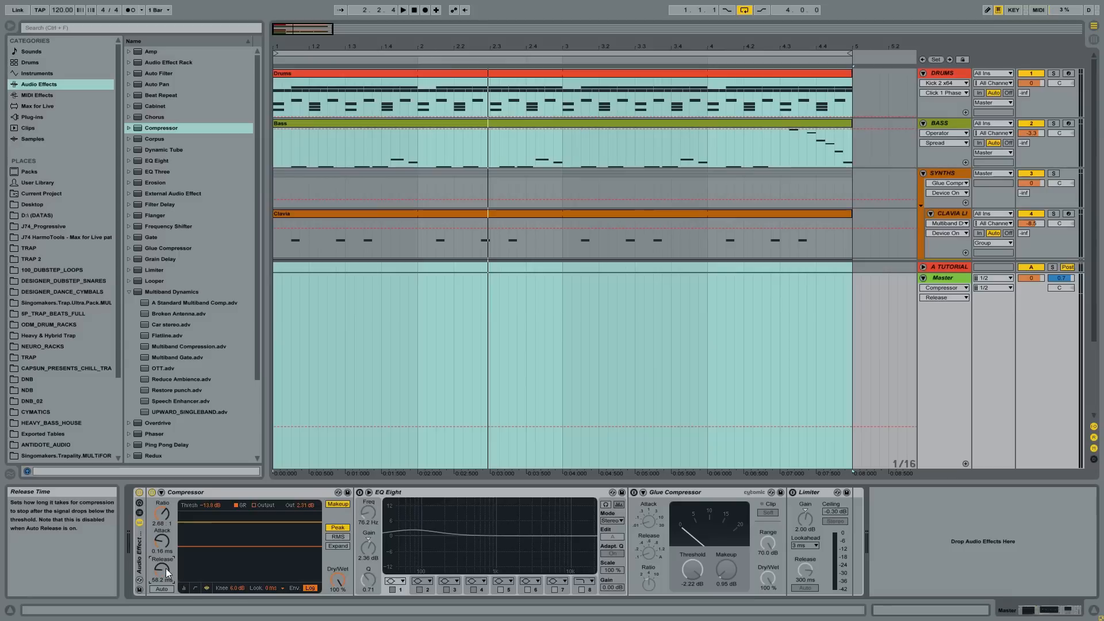
text(50)
key(Return)
key(space)
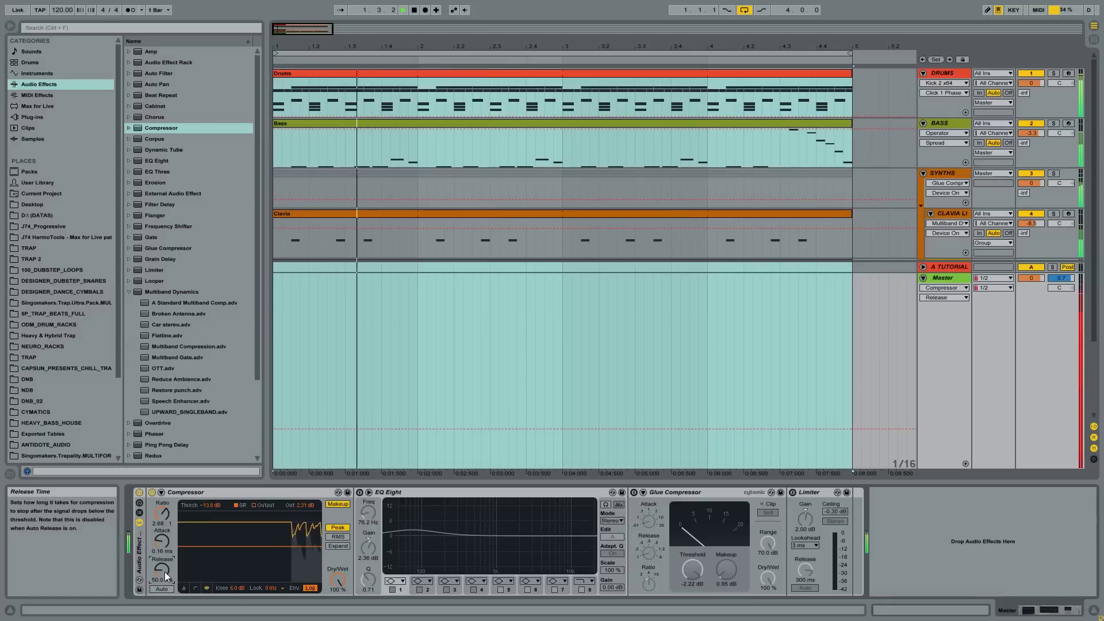
mouse_move(163, 570)
mouse_down()
mouse_move(163, 527)
mouse_move(163, 571)
mouse_up()
text(50)
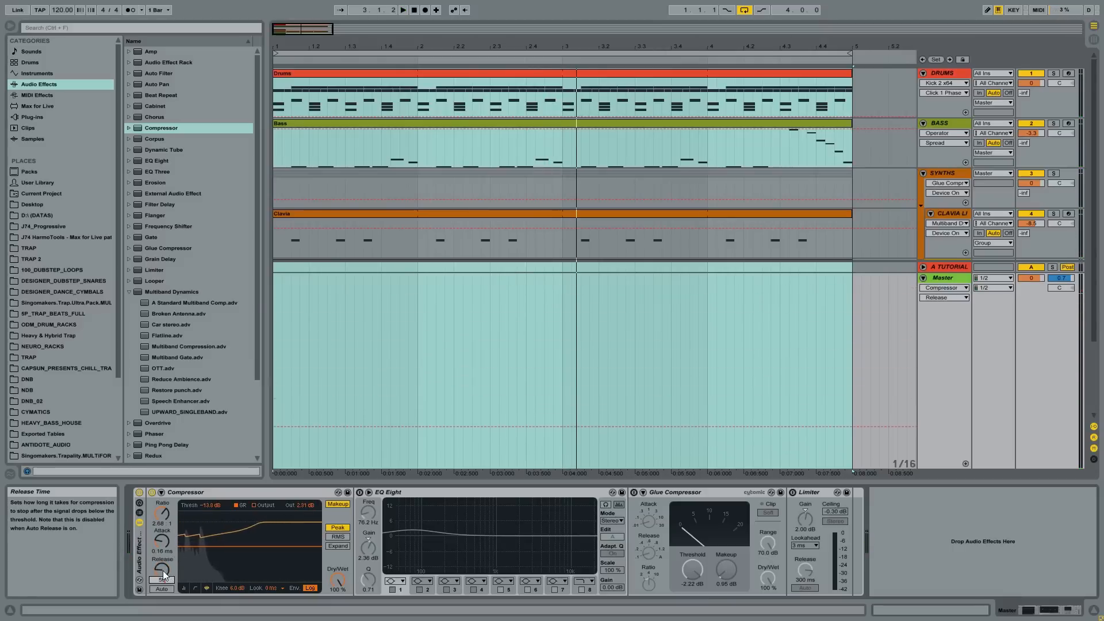
key(Return)
click(231, 493)
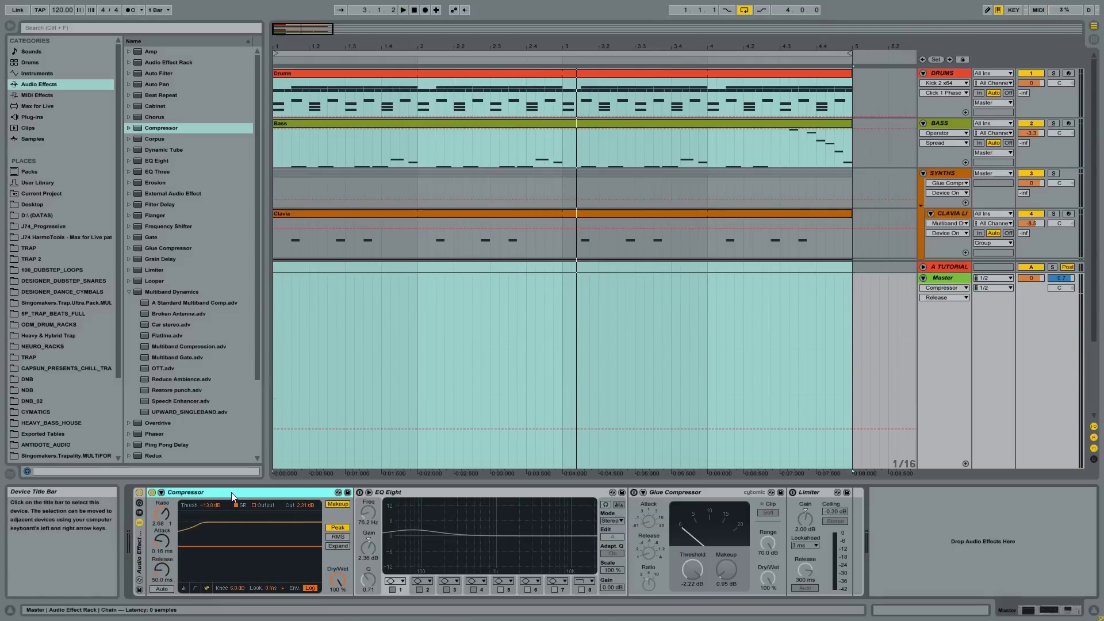
Step: Adjust the Master Compressor's ratio to 2.80 : 1 while auditioning the mix
key(space)
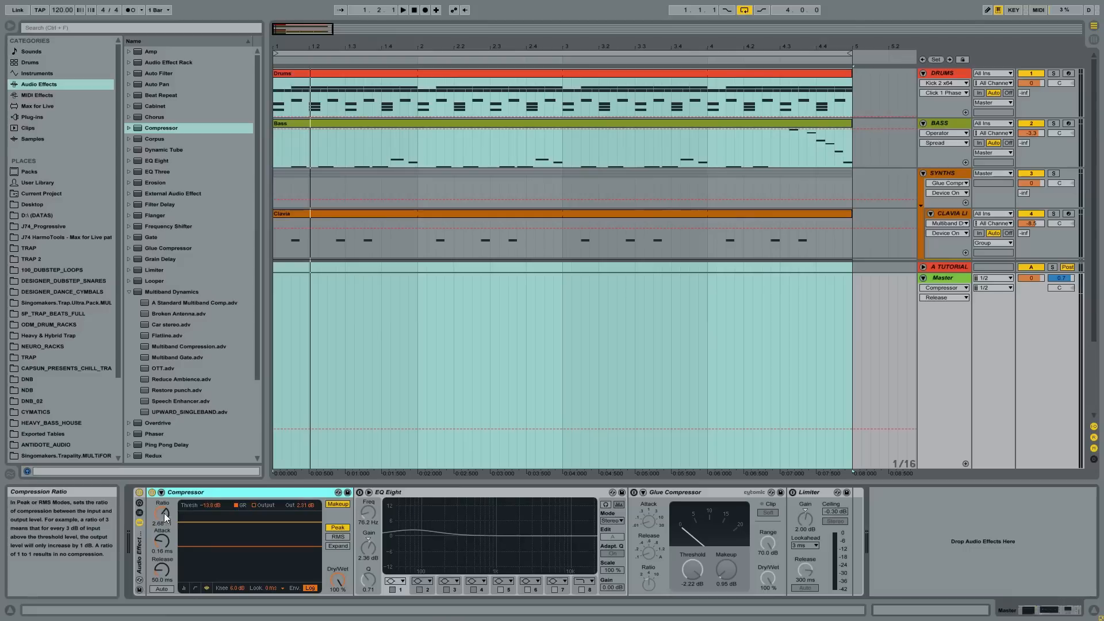
key(space)
mouse_move(162, 513)
mouse_down()
mouse_move(163, 466)
mouse_move(162, 545)
mouse_move(163, 520)
mouse_up()
key(space)
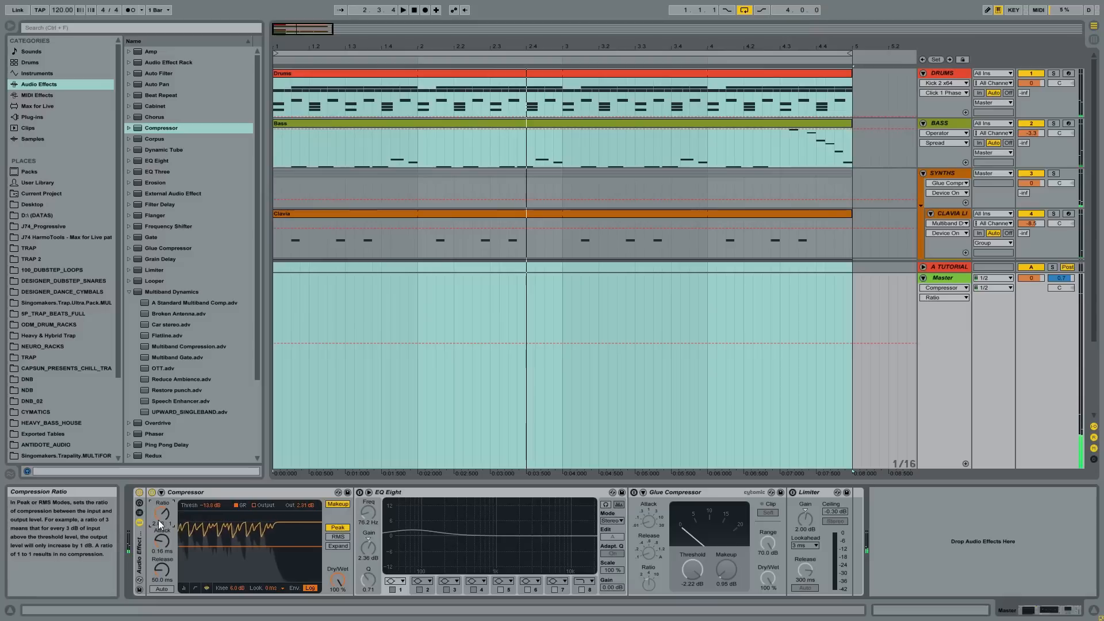
Step: Turn on the Master's EQ Eight and compare the mix with it bypassed and active during playback
click(360, 492)
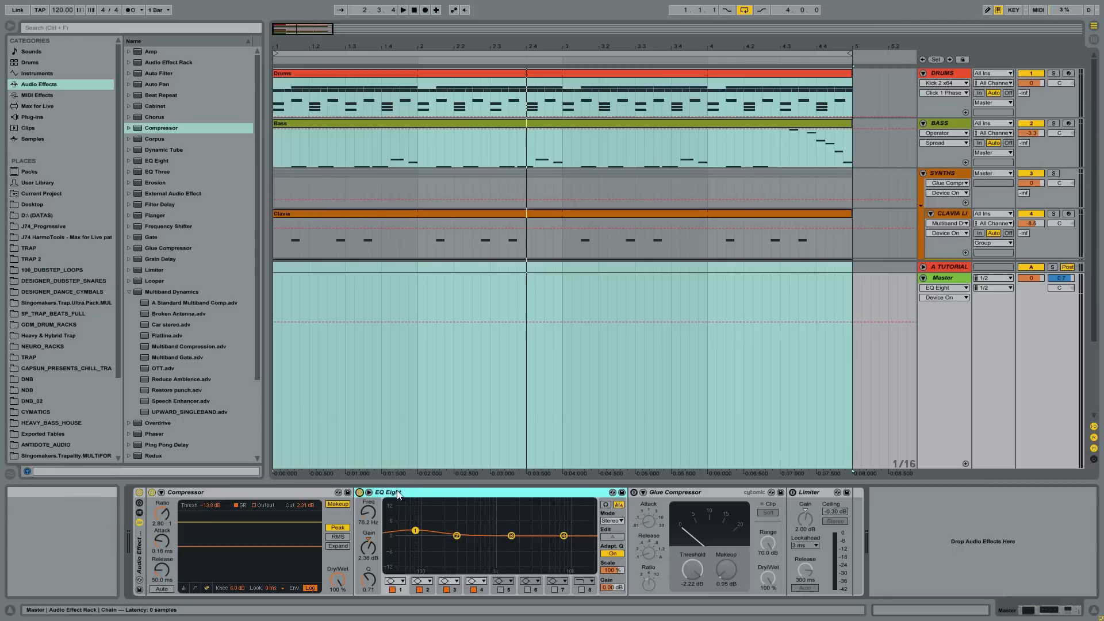
key(space)
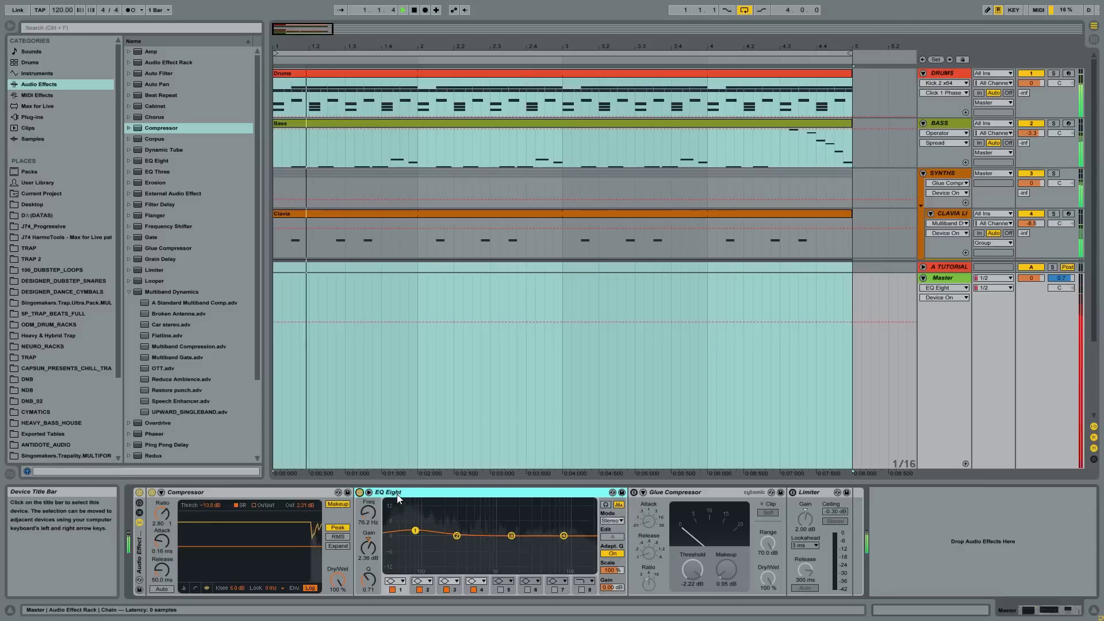
click(360, 493)
click(360, 493)
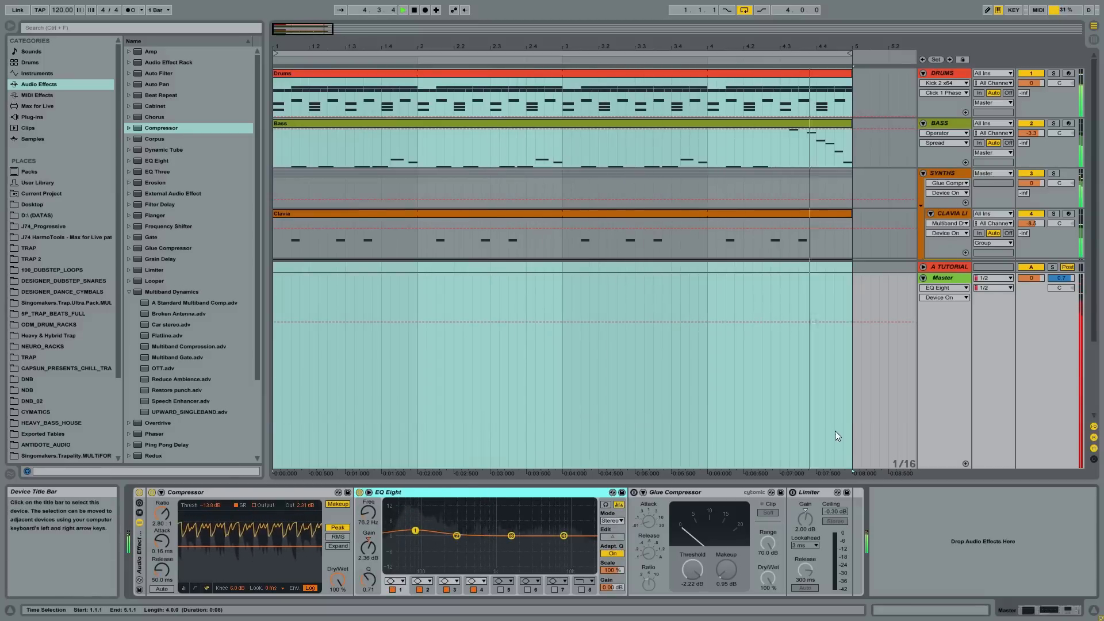
Step: Stop playback and turn on the Master's Glue Compressor
click(694, 493)
key(space)
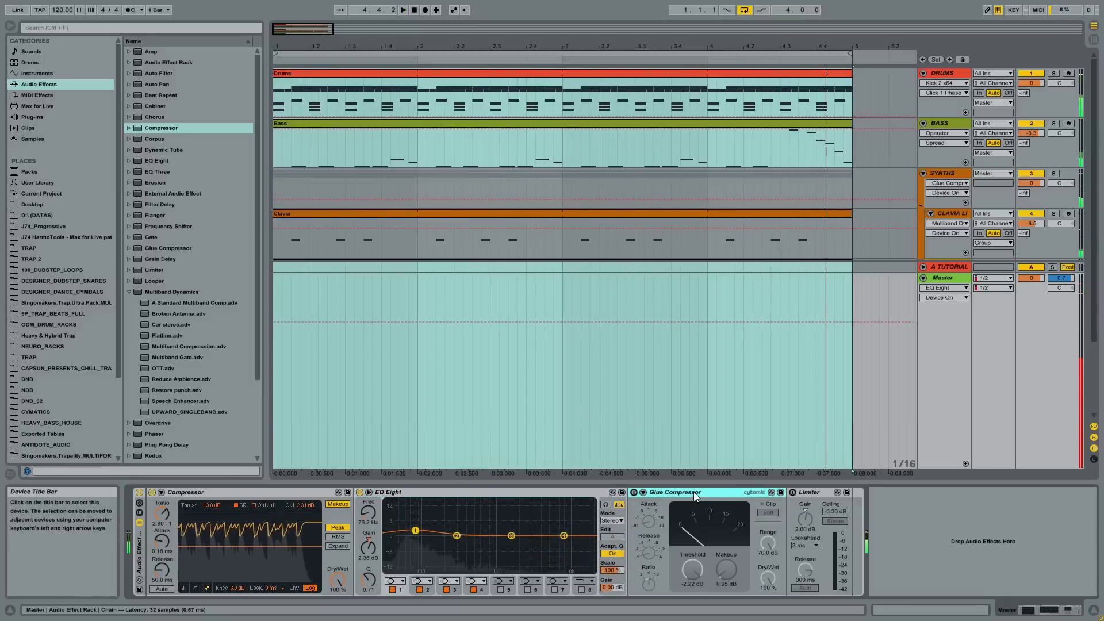
click(635, 492)
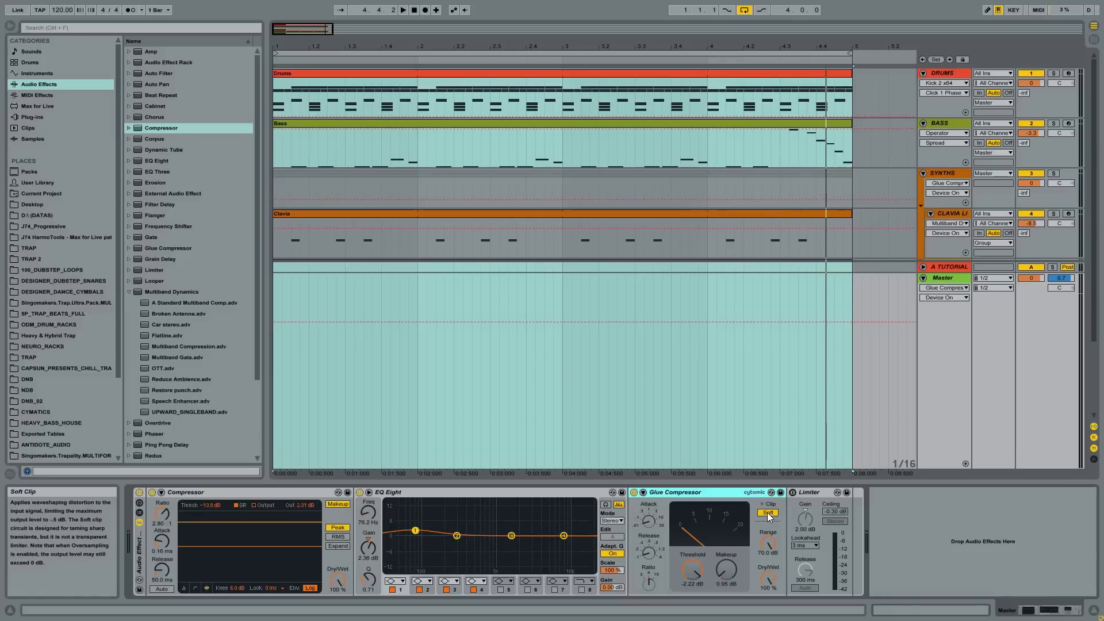
click(199, 497)
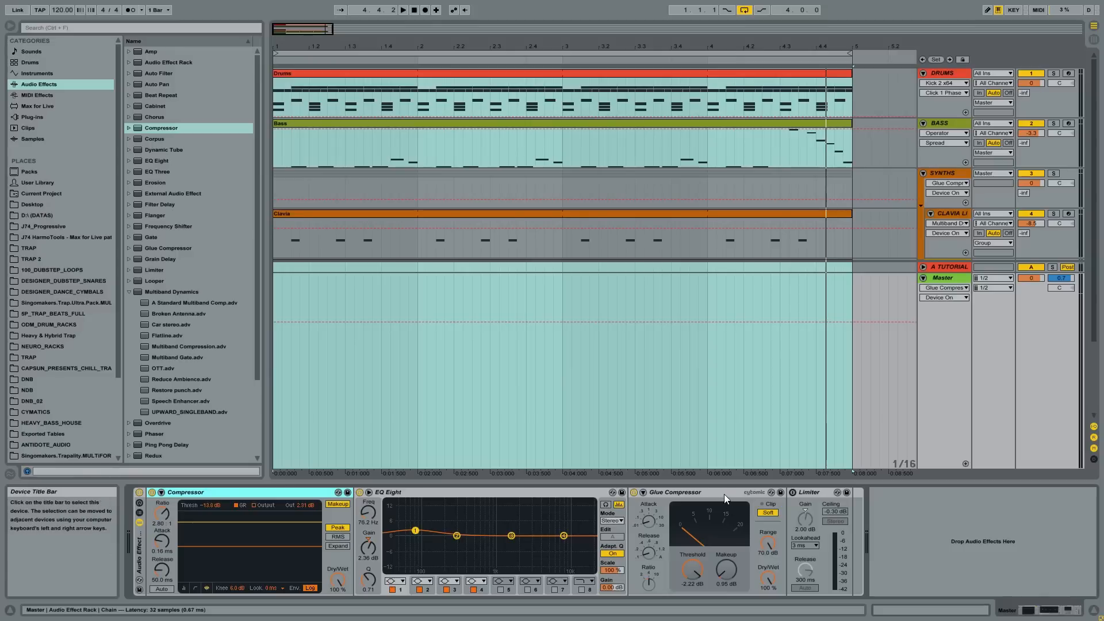
Step: With the Glue Compressor's soft clip off, play the mix and turn on the Master's Limiter
click(817, 495)
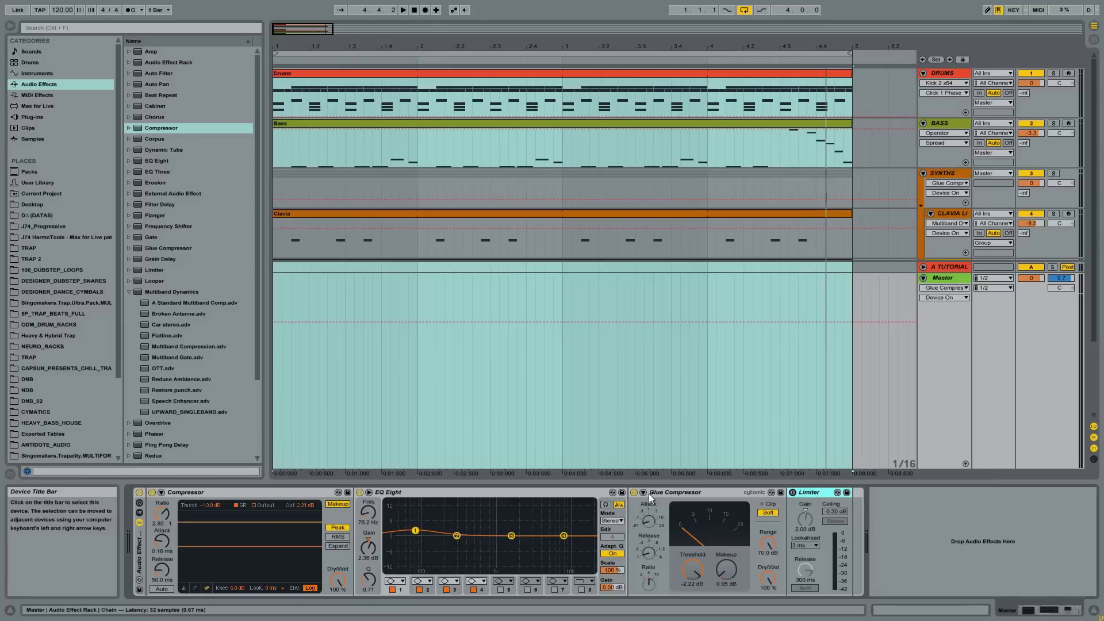
key(space)
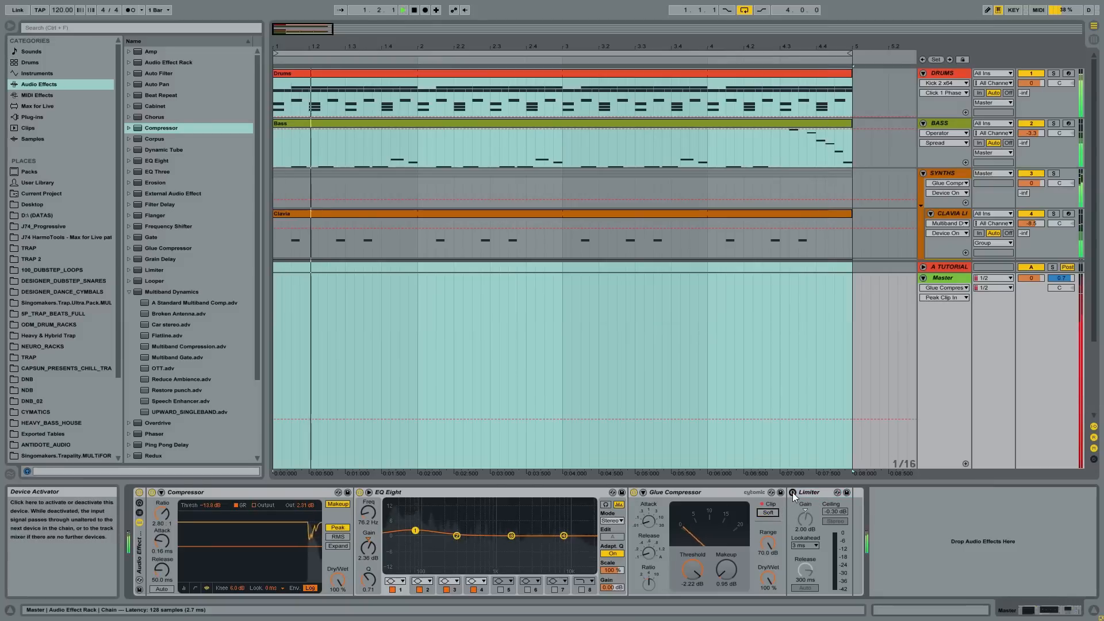
click(793, 492)
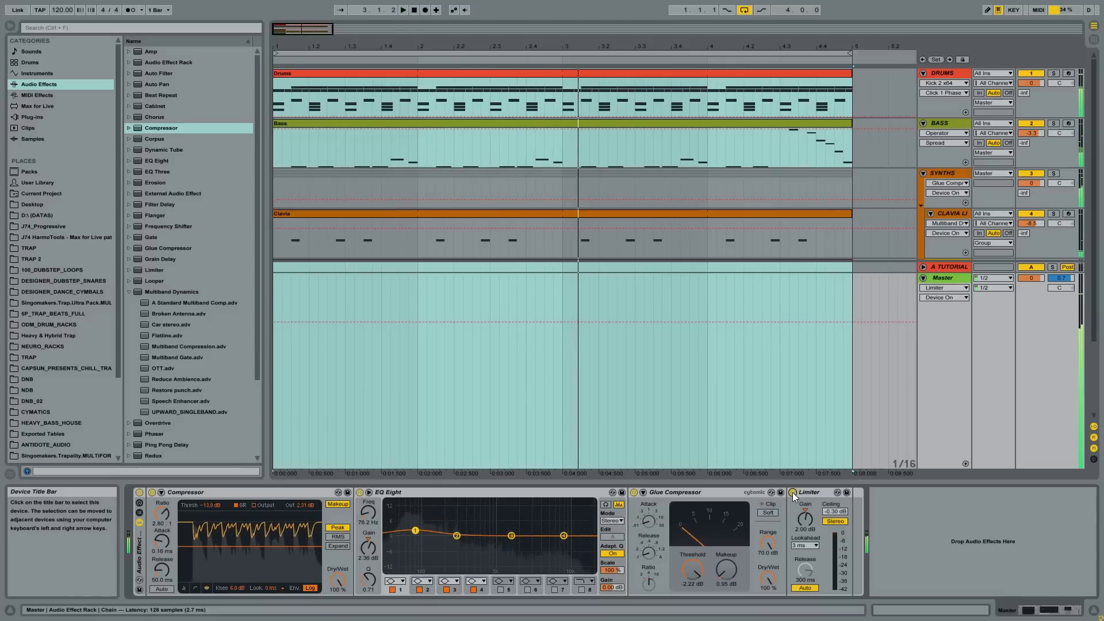
key(space)
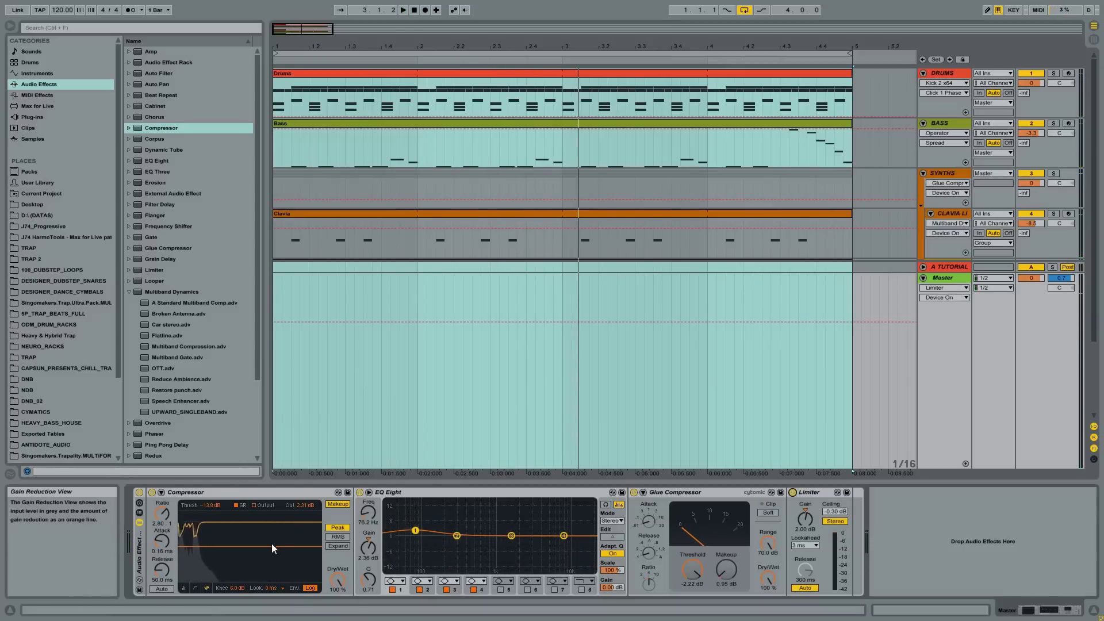
Step: Raise the Master Compressor's threshold to -12.2 dB and replay the mix through the Limiter
drag(271, 546, 271, 543)
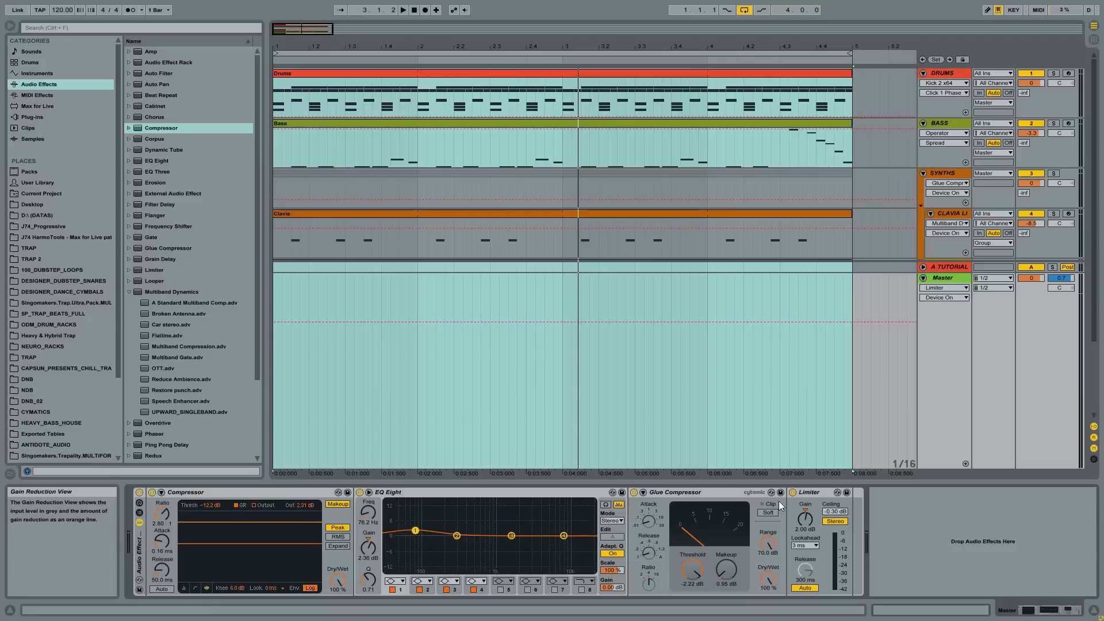
click(808, 492)
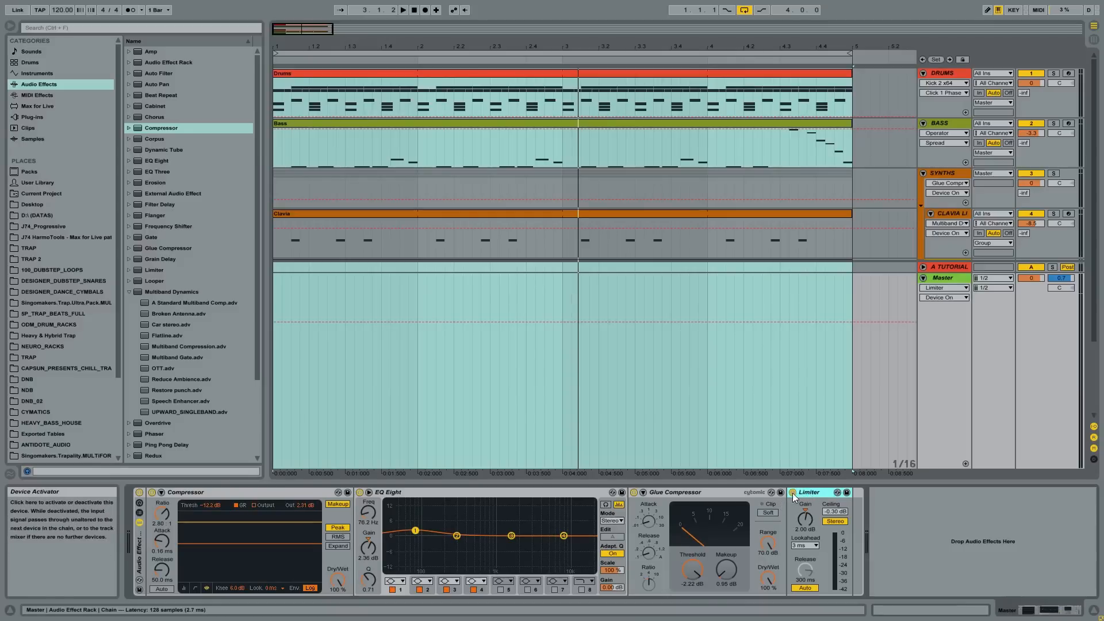
key(space)
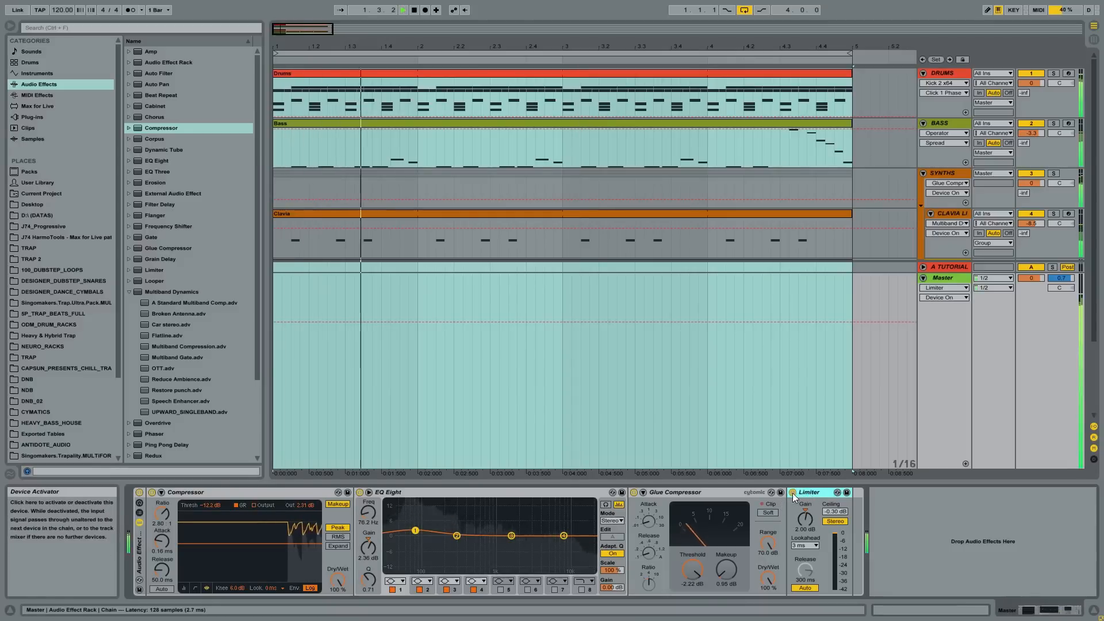
Step: Compare the Master level with the Limiter off and on during playback, leaving the Limiter turned off
click(793, 492)
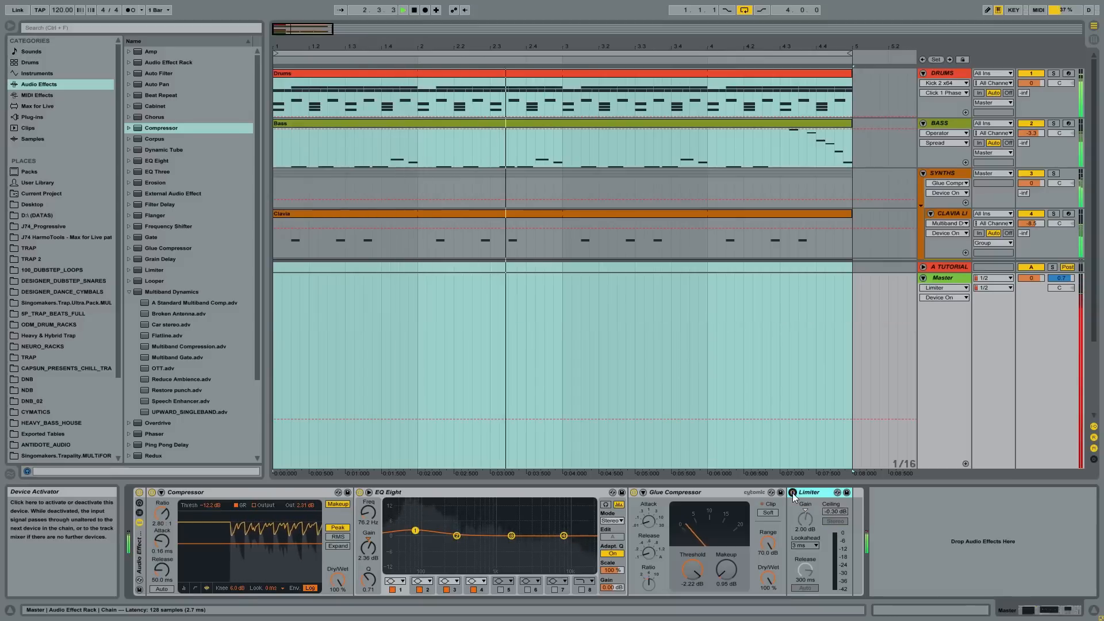
key(space)
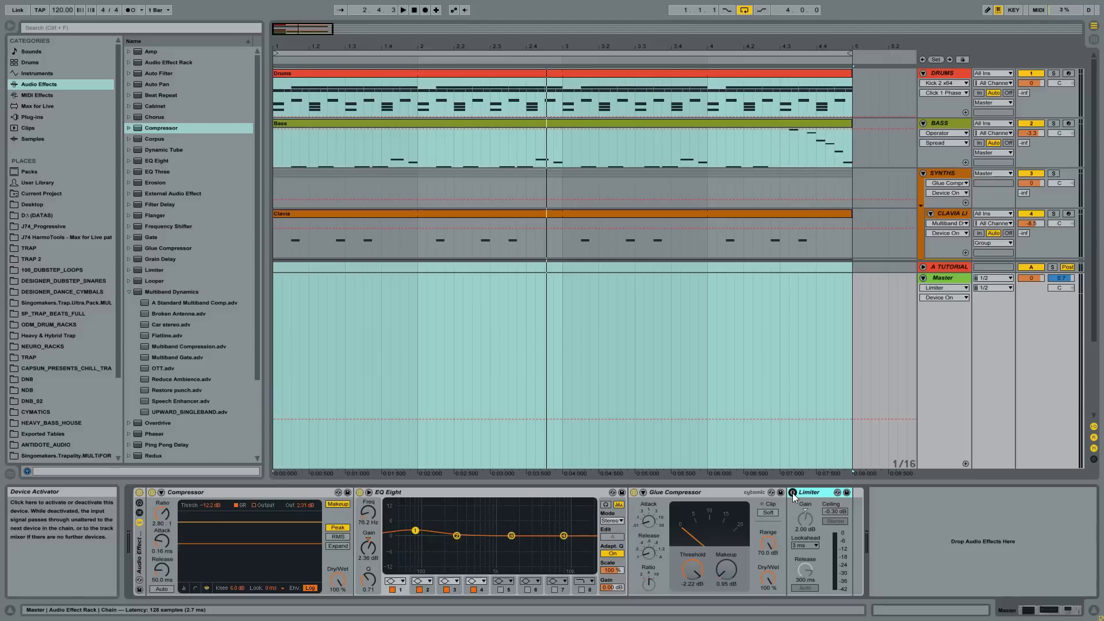
key(space)
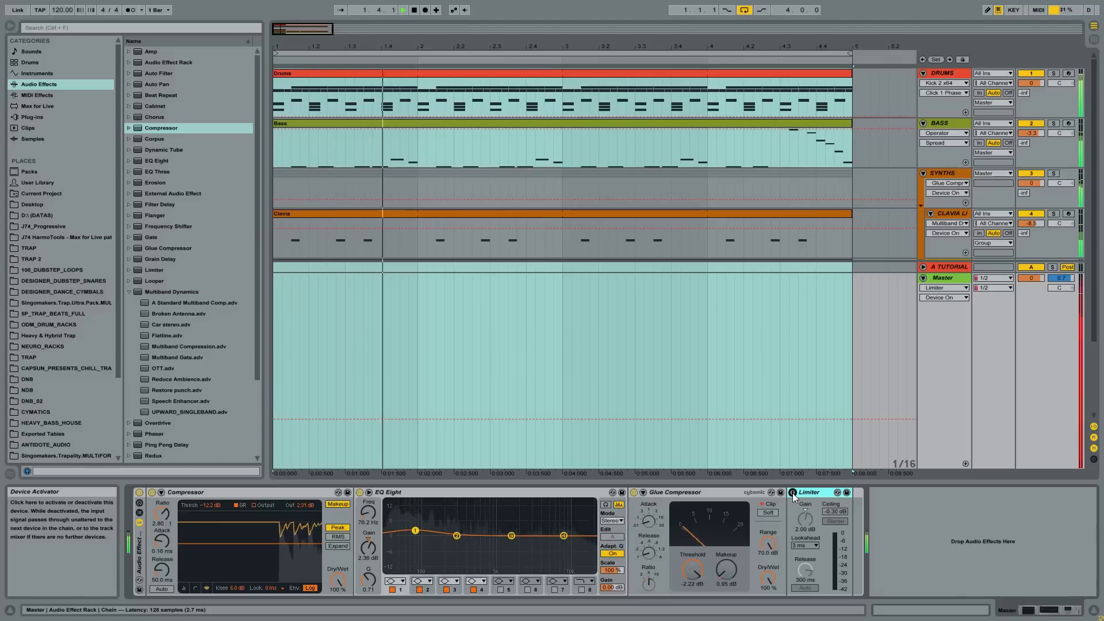
key(space)
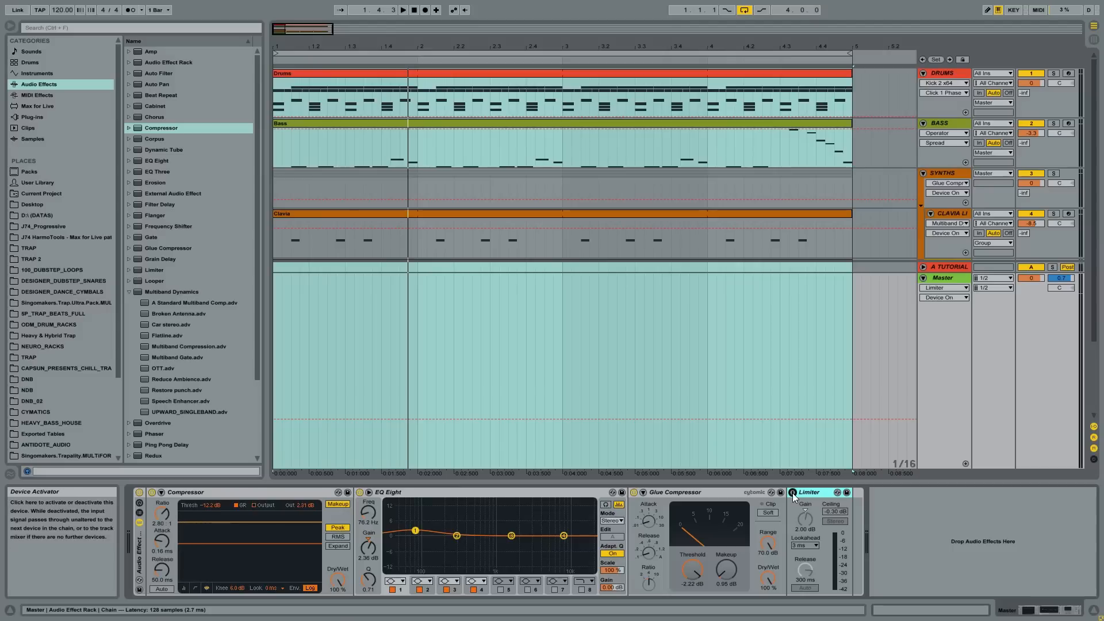
key(space)
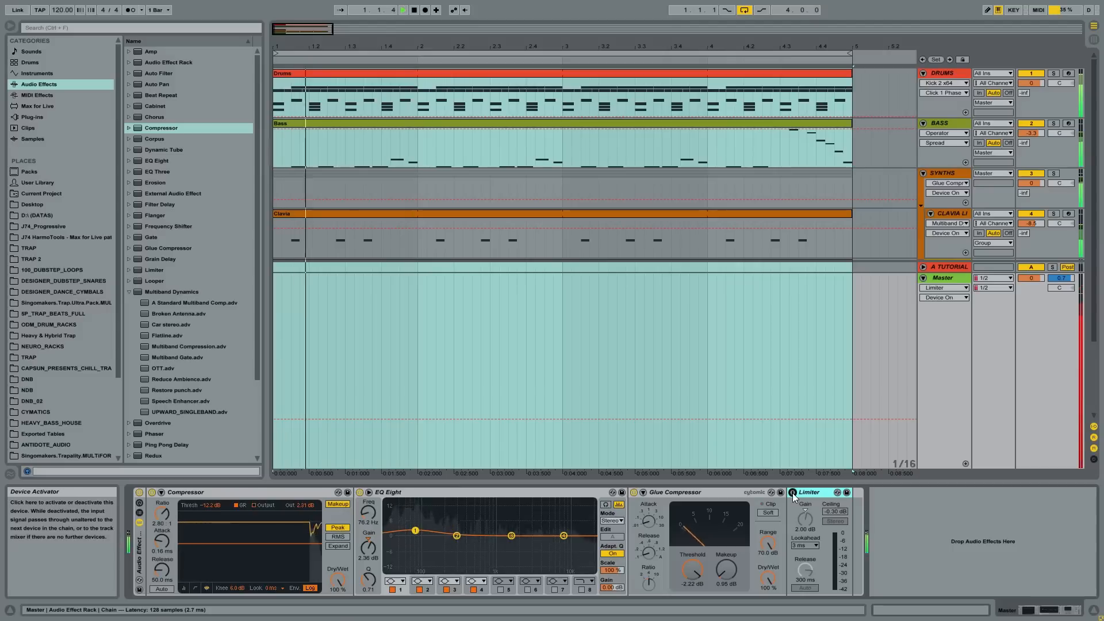
click(793, 492)
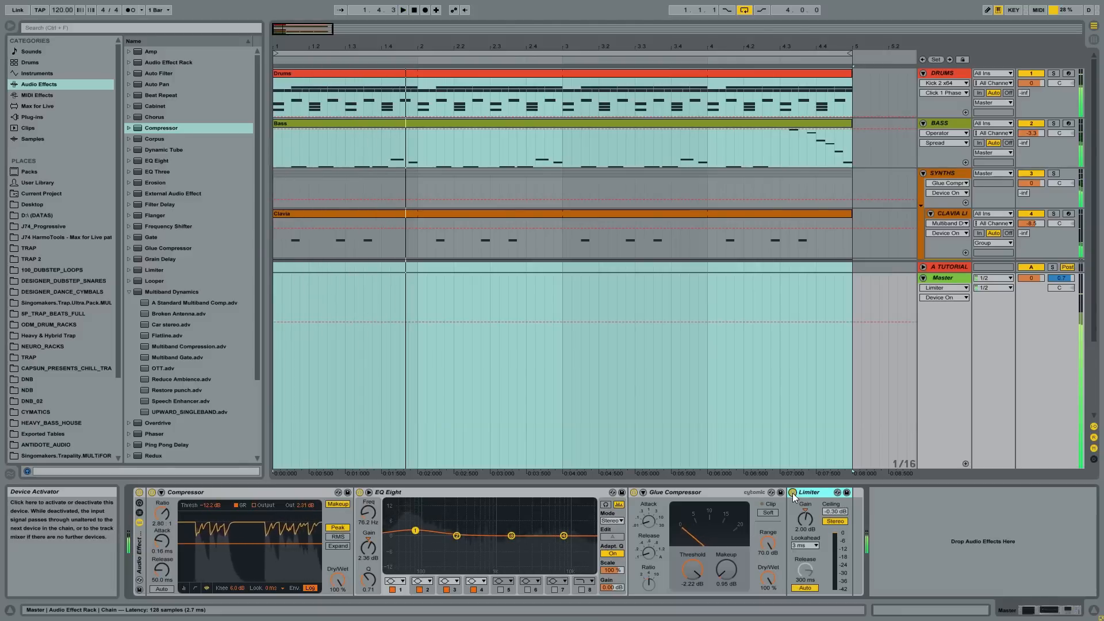
key(0)
Step: Enable soft clip on the Master's Glue Compressor and check the Master level meter during playback
click(708, 493)
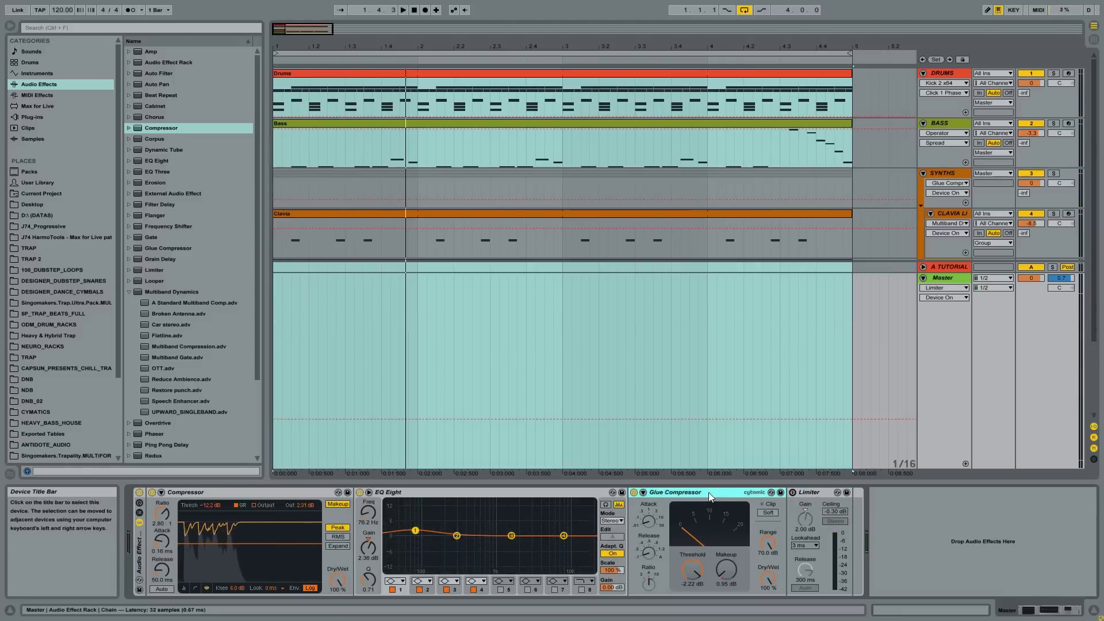
click(769, 512)
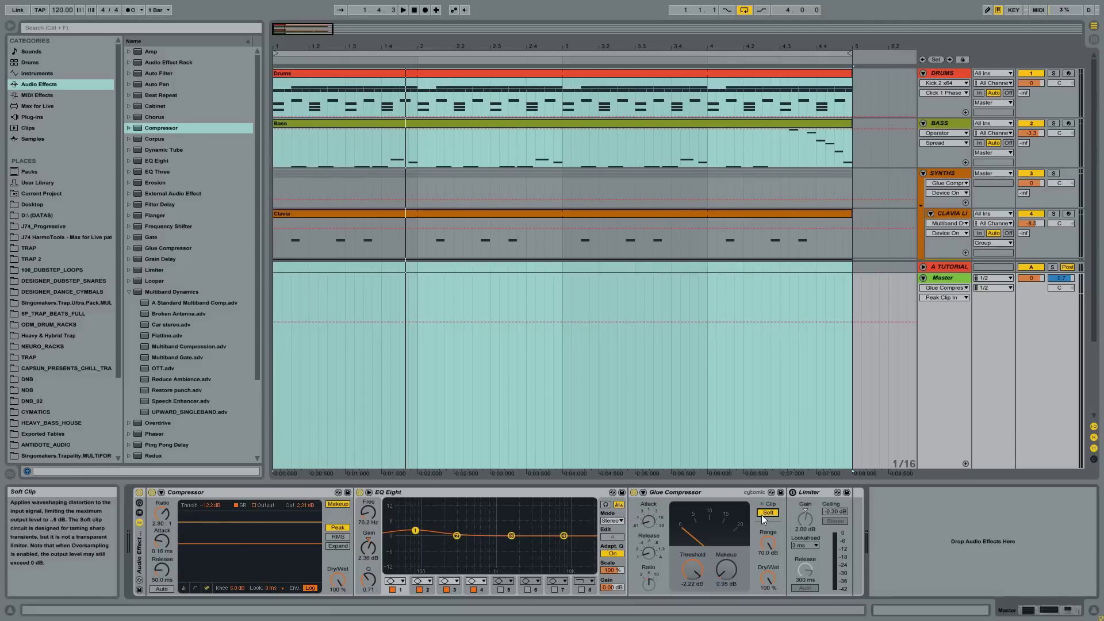
click(743, 492)
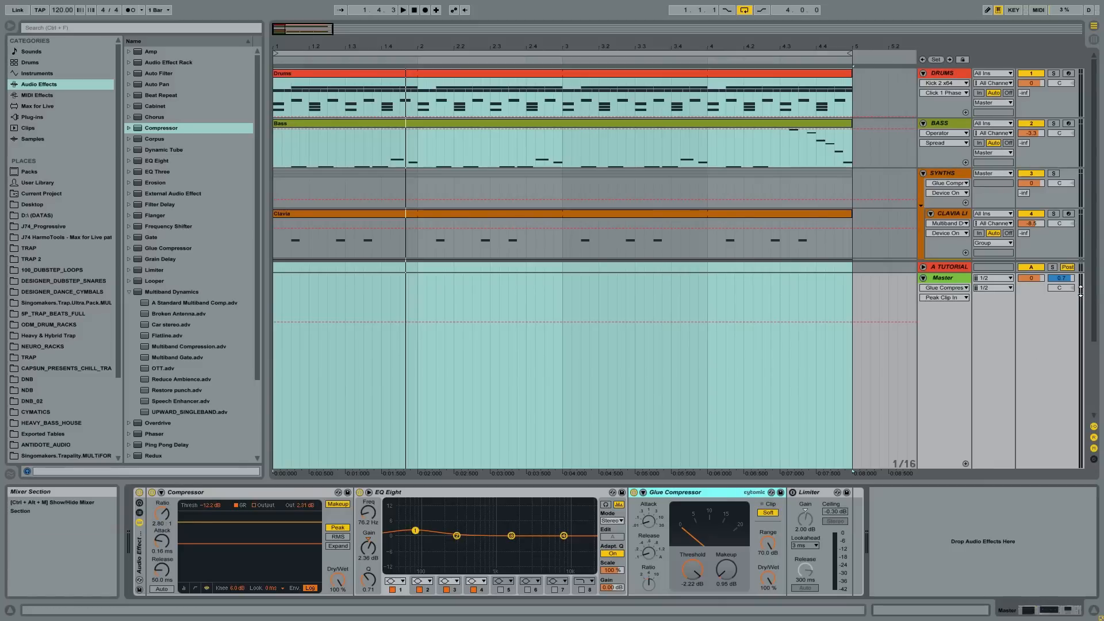
key(space)
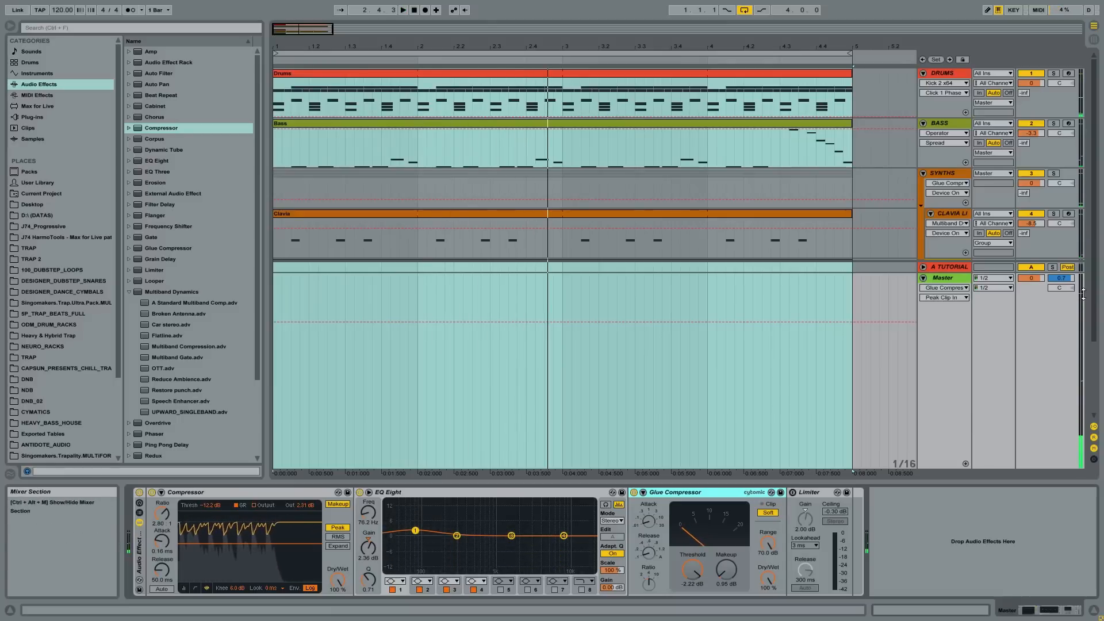
Step: Turn on the Limiter on the Master and play the mix to check its level
click(818, 492)
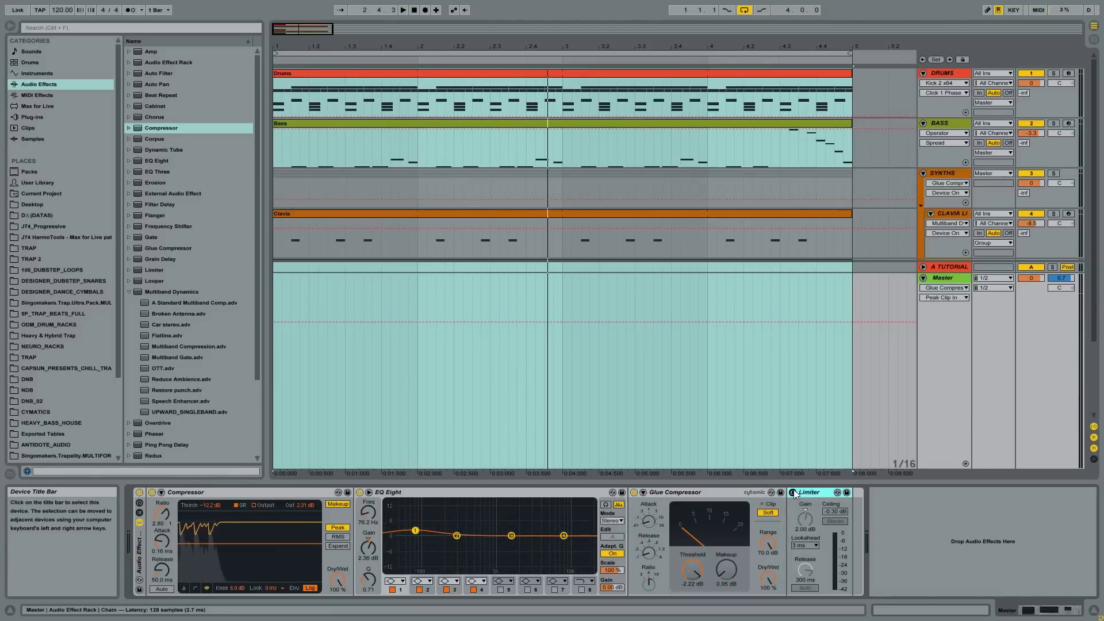
click(794, 493)
key(space)
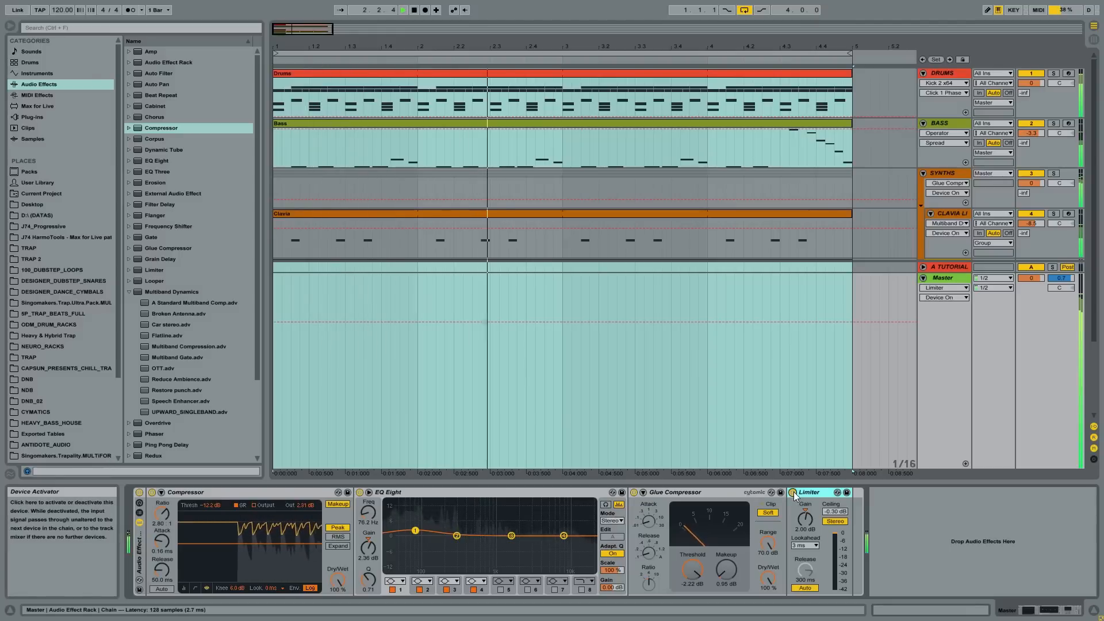
key(space)
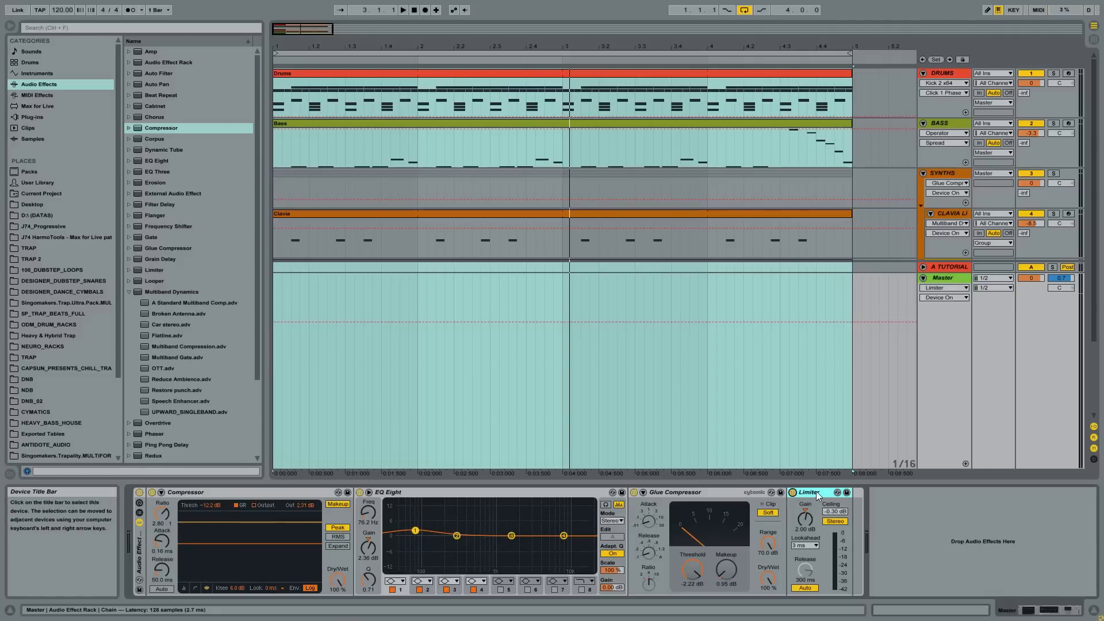
Step: Try the Master Limiter's gain at 3 dB and play the mix through it
click(803, 524)
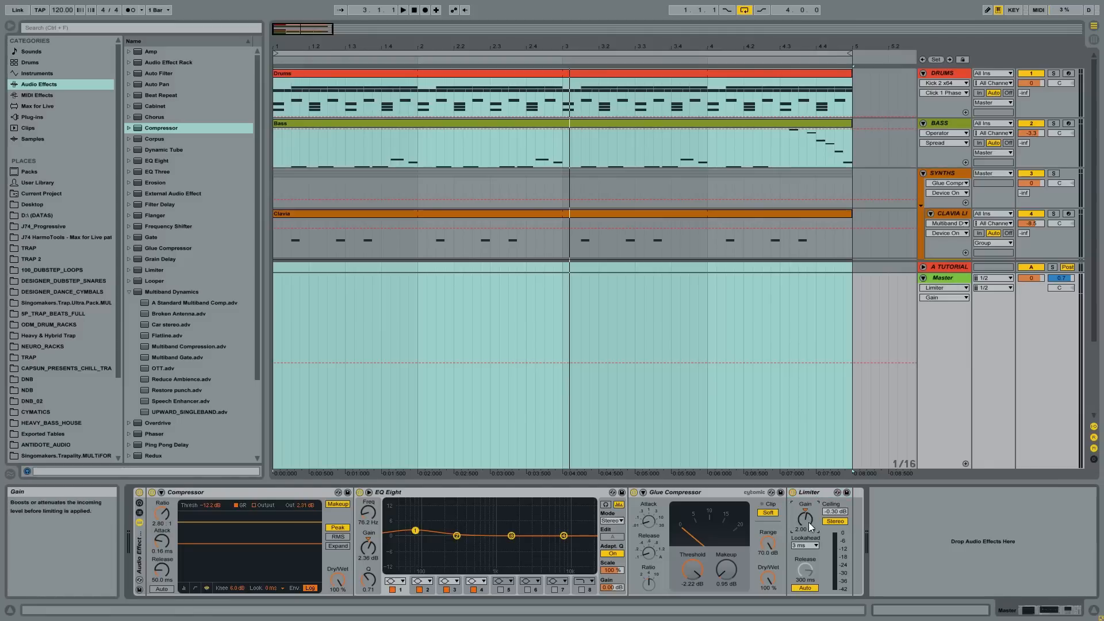
text(3)
key(Return)
key(space)
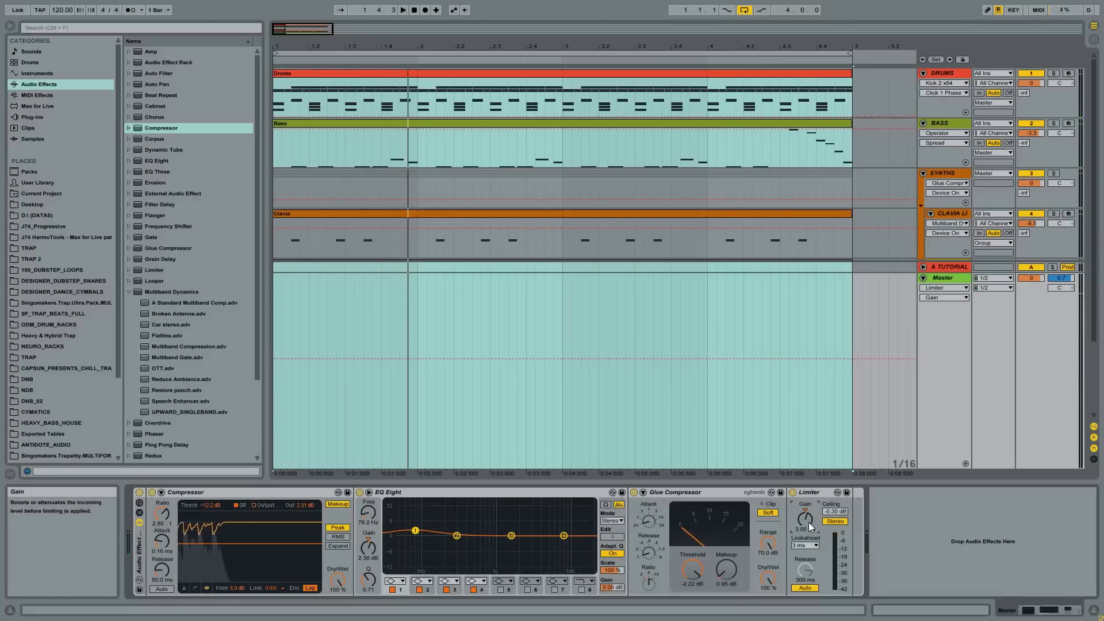
Step: Set the Master Limiter's gain to 2 dB and replay the full mix
text(2)
key(Return)
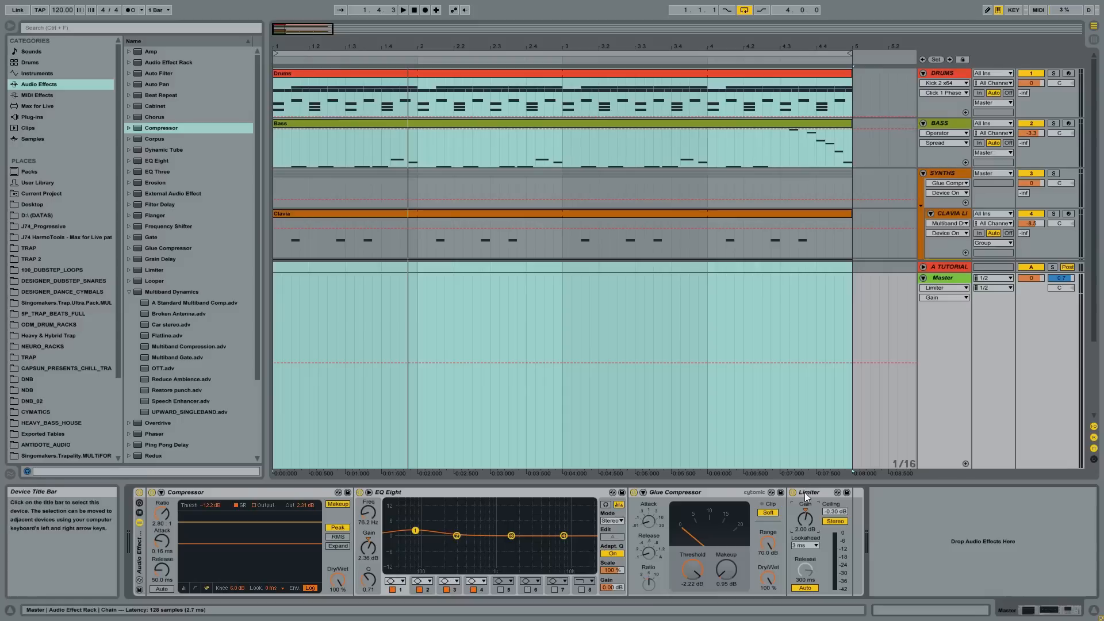
key(space)
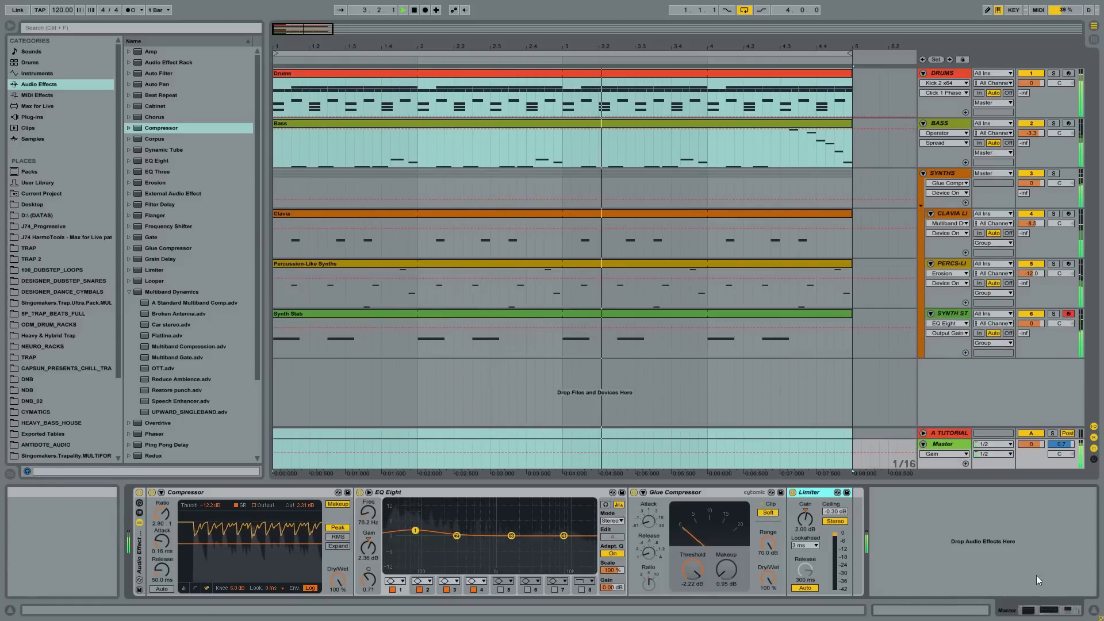
Step: Collapse the Master's Audio Effect Rack to hide its devices, and hide the browser to widen the arrangement
click(138, 550)
double_click(139, 549)
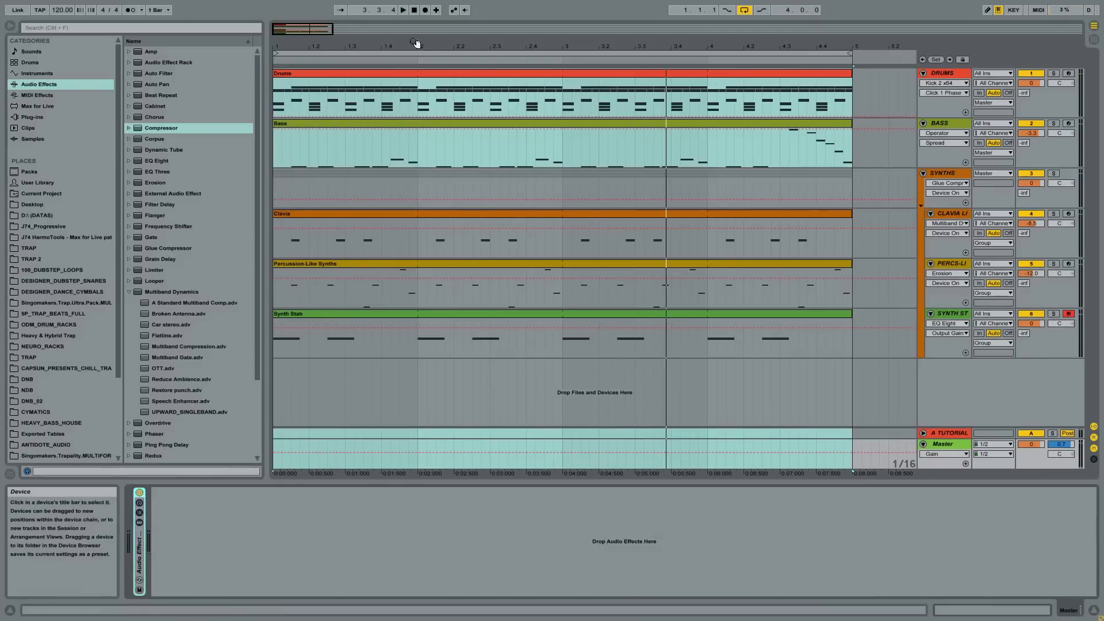
key(ctrl+alt+b)
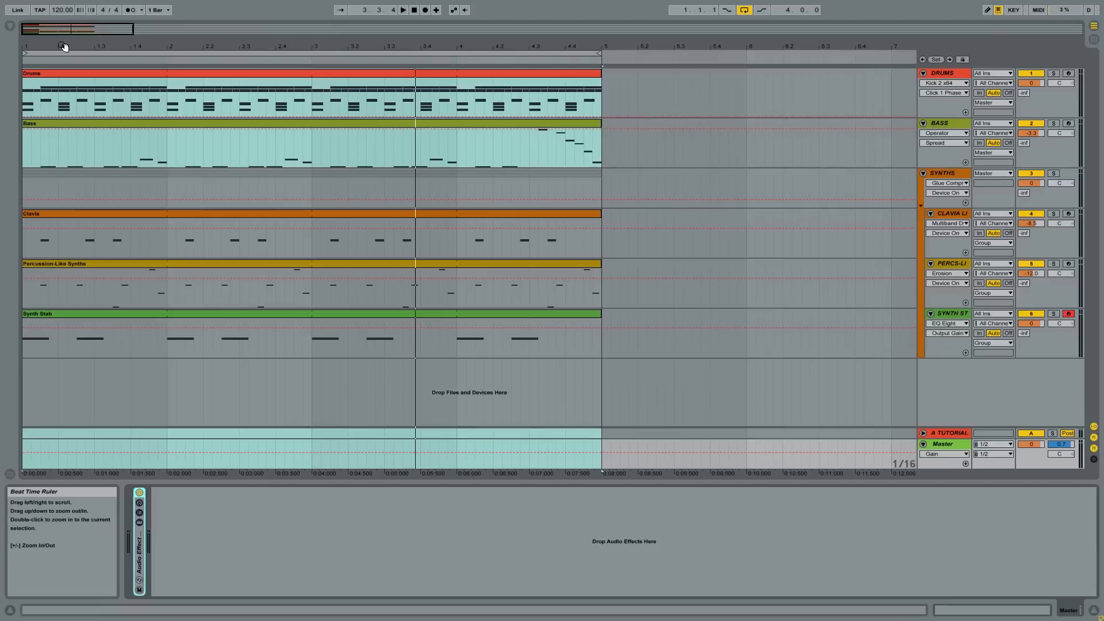
Step: Fold the SYNTHS group and the BASS and DRUMS tracks in the arrangement
click(946, 175)
click(924, 172)
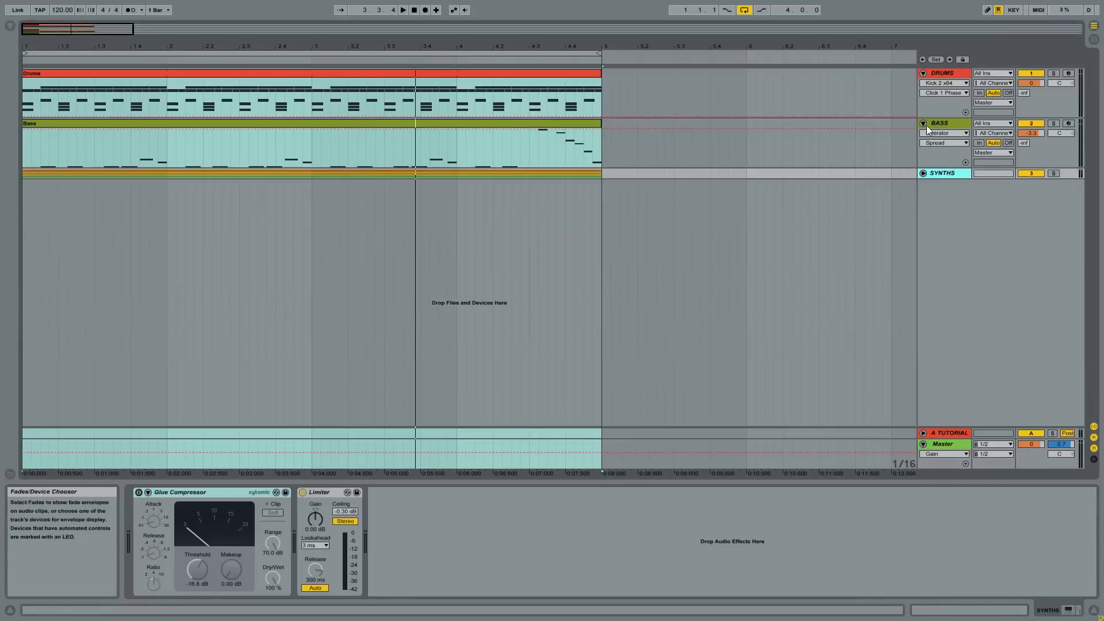
click(923, 123)
click(923, 73)
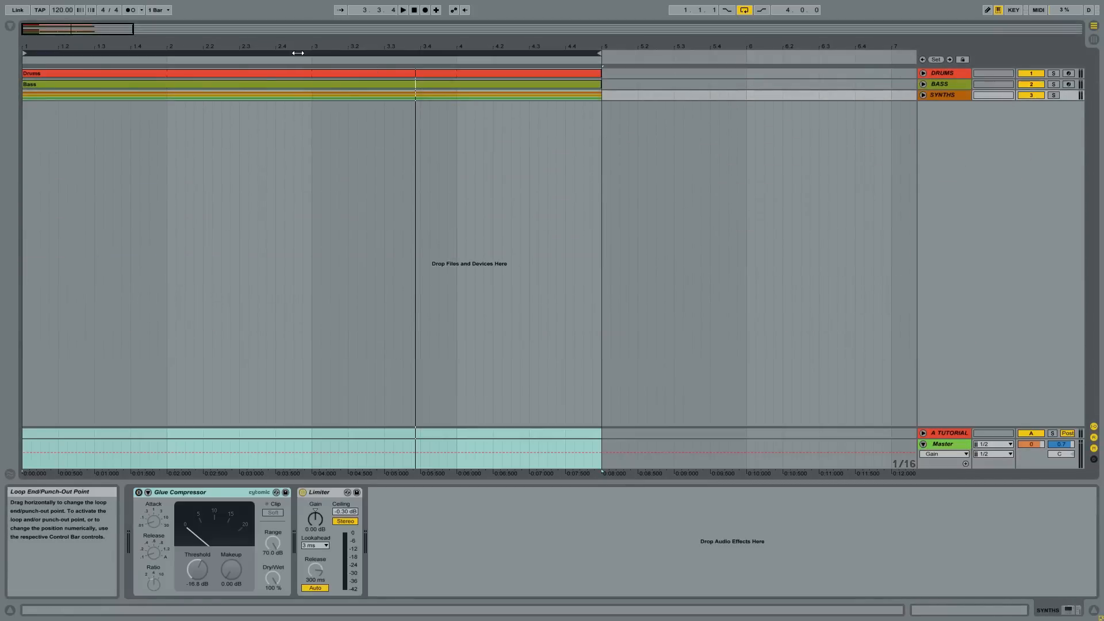